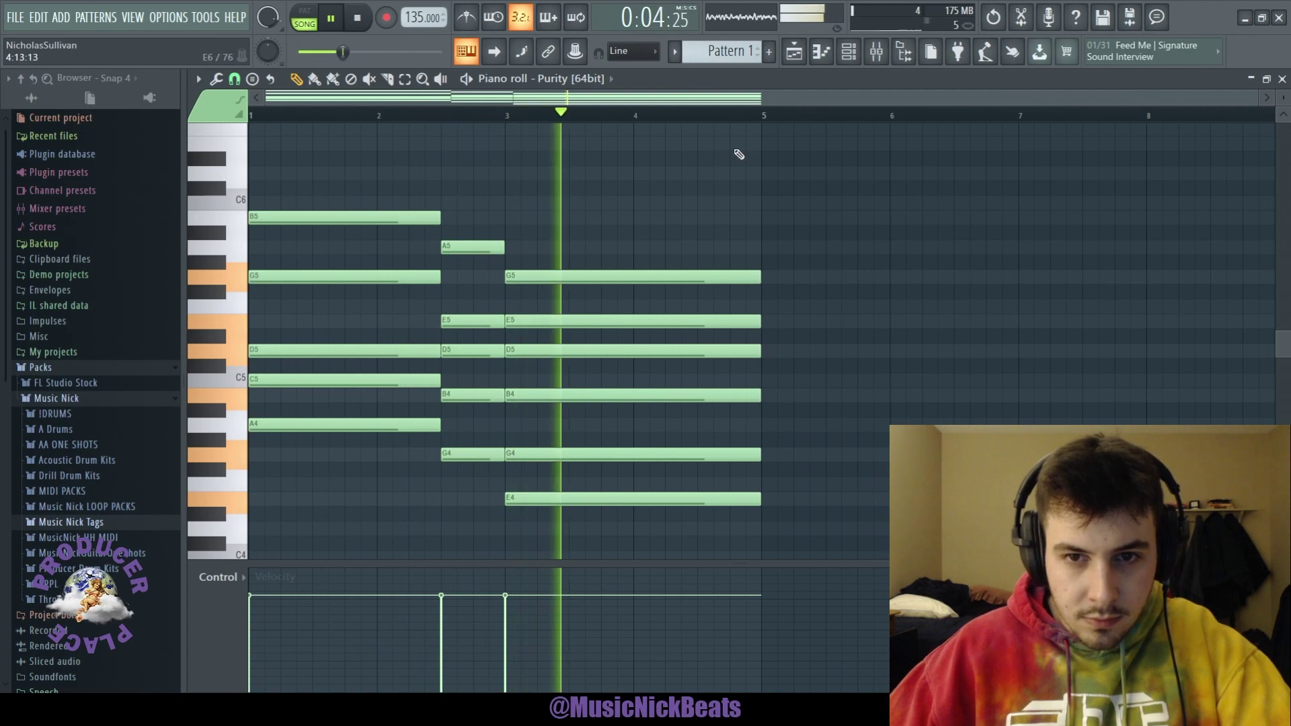
Build the closing chord in the second half of bar 4 with D4, F4, A4, B4 and D5 notes ending at bar 5
key("space")
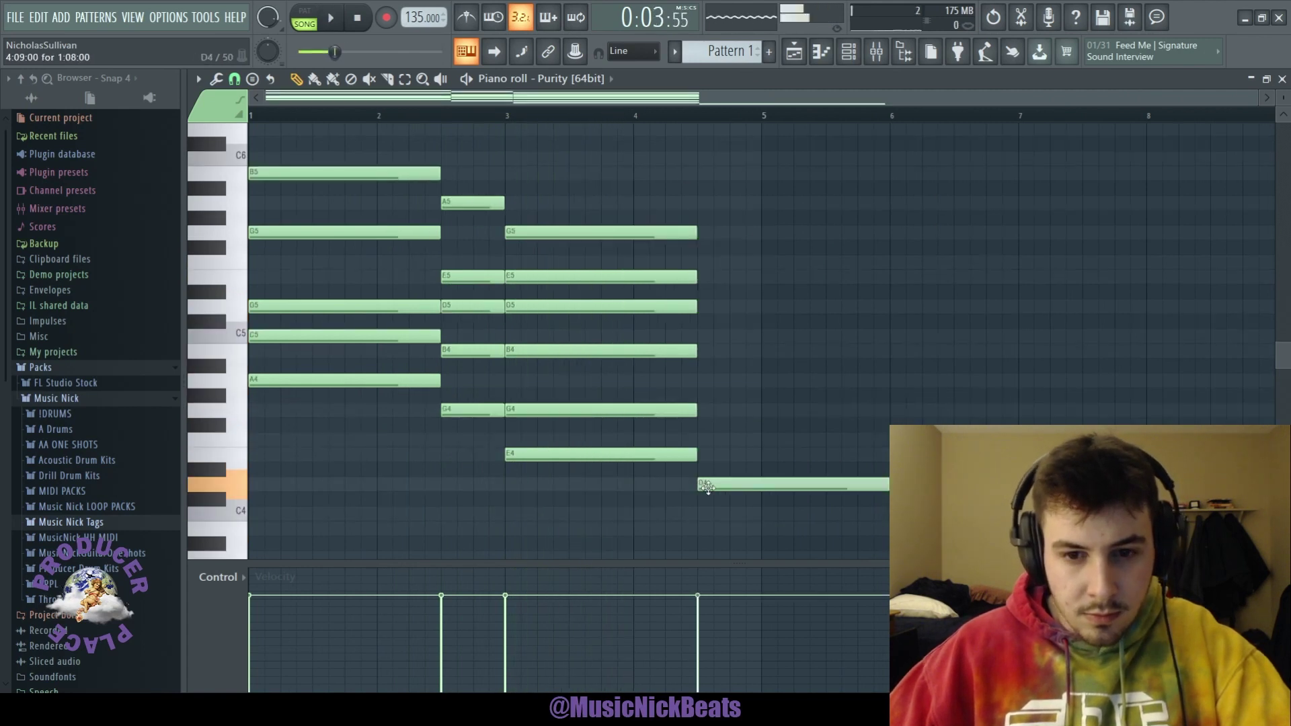
key("space")
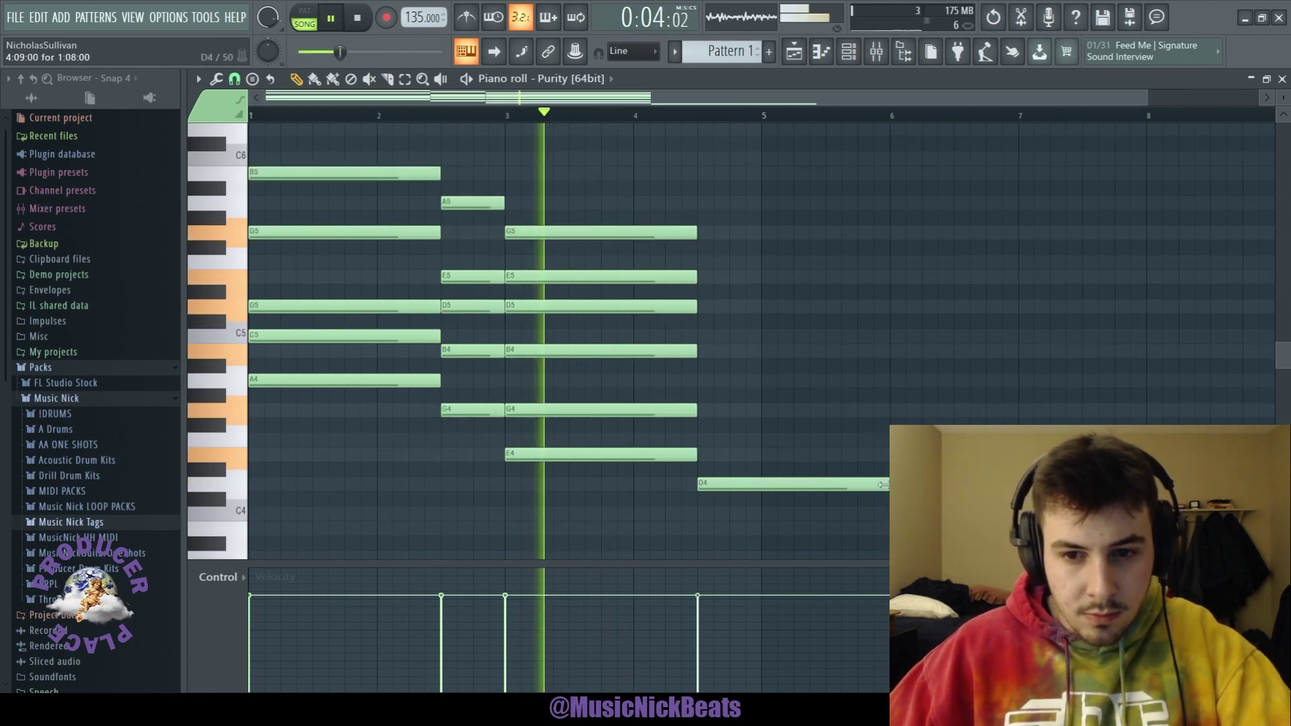
left_click_drag(887, 486, 761, 489)
left_click(704, 441)
key("space")
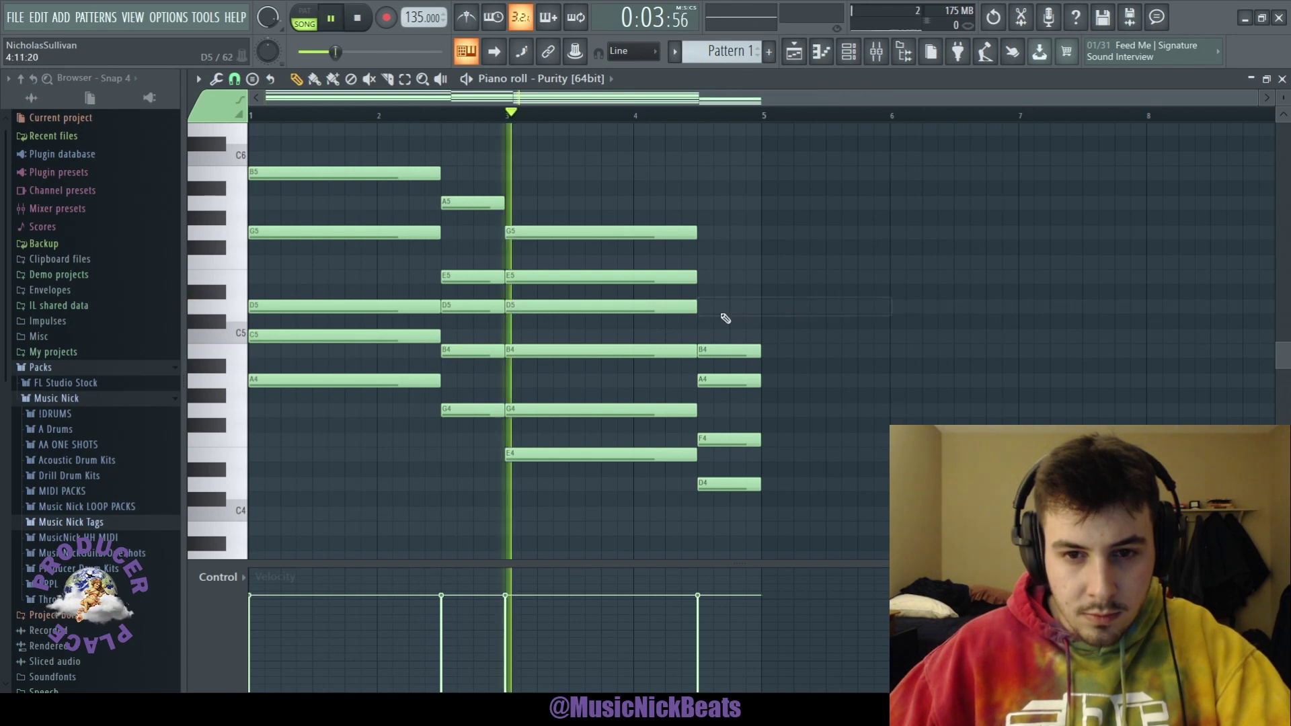
left_click_drag(888, 307, 761, 308)
key("space")
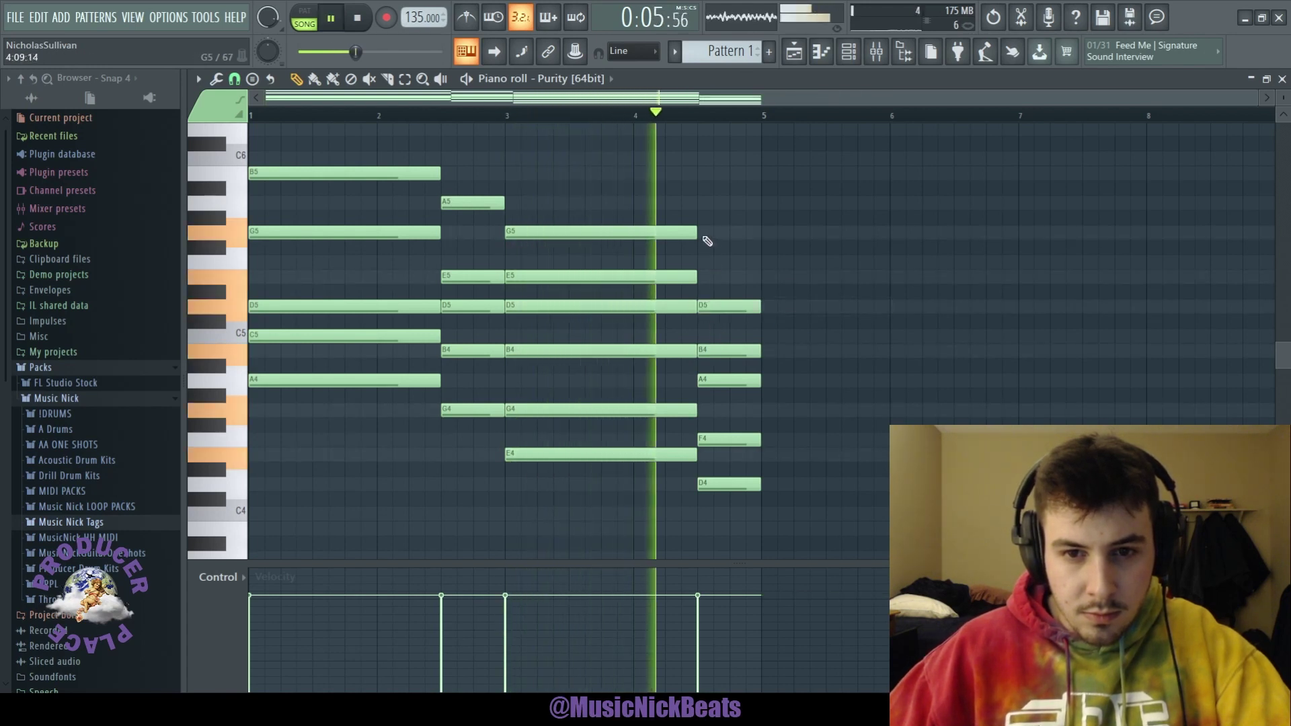
Top the closing chord of bar 4 with an F5 note and play the progression back
left_click(706, 232)
key("space")
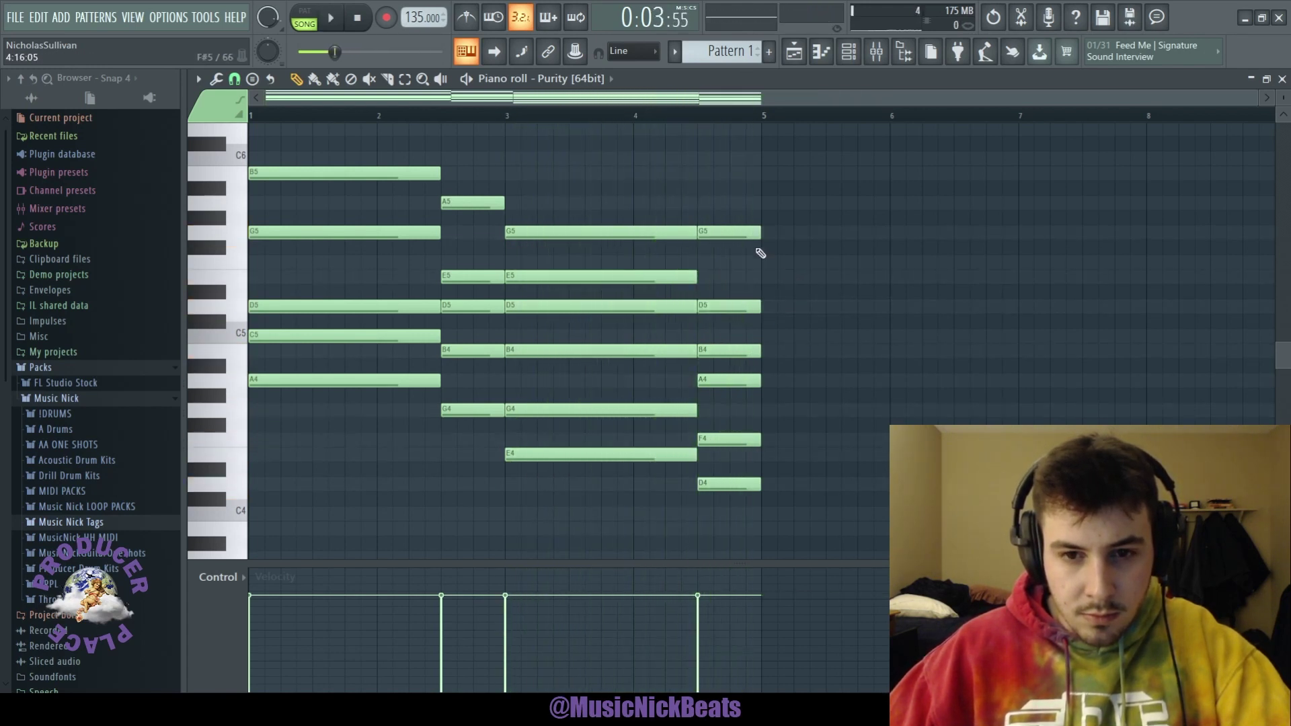
left_click_drag(747, 232, 746, 263)
key("space")
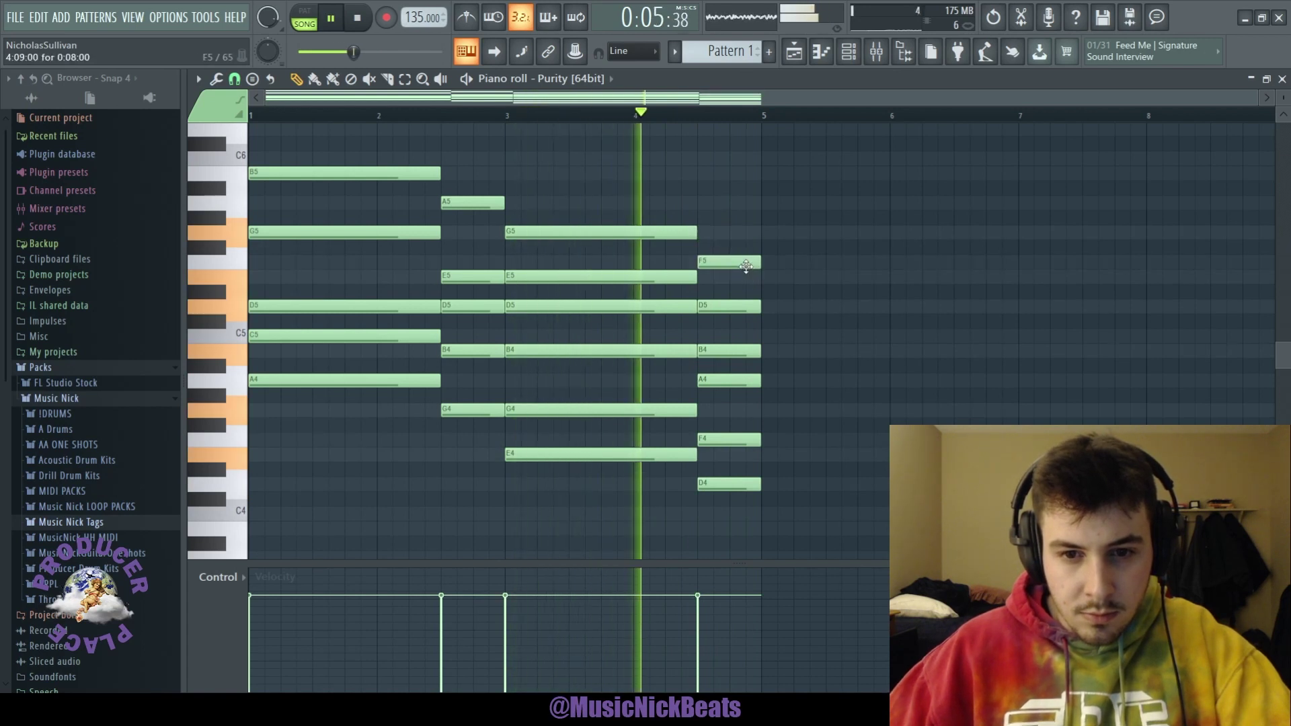
key("space")
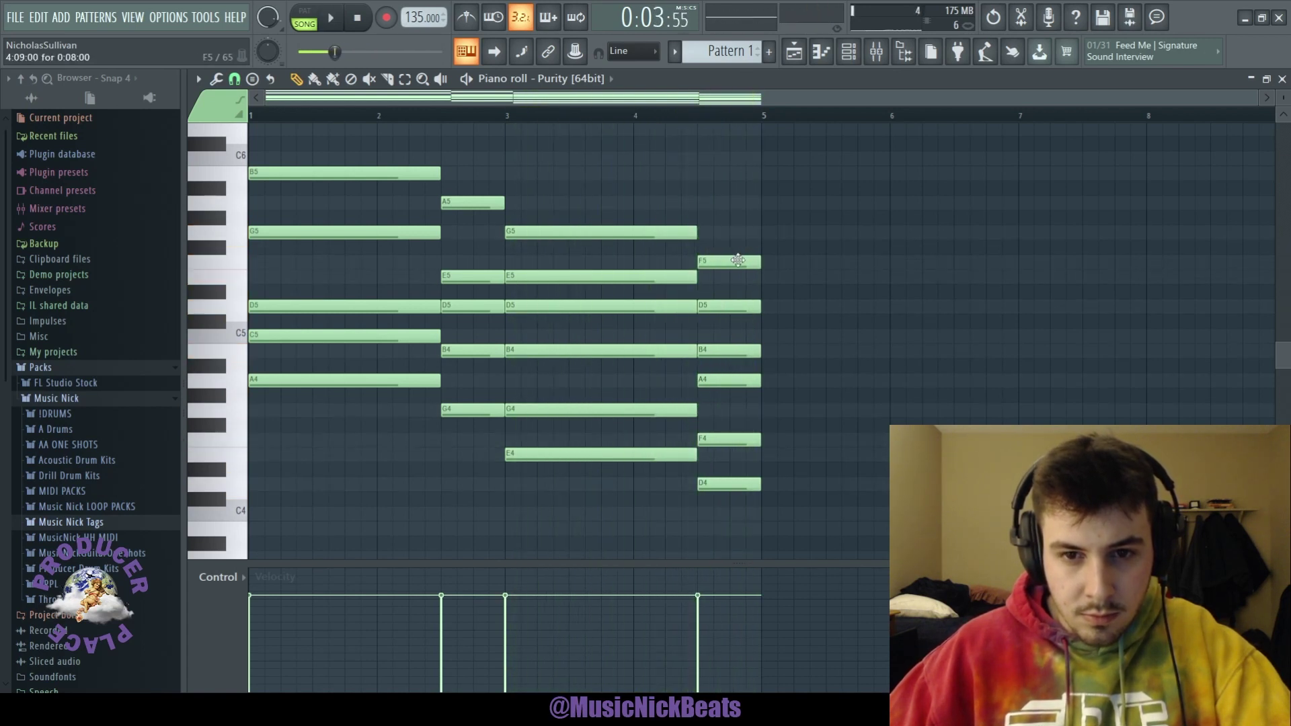
key("space")
Duplicate the whole four-bar chord progression into bars 5 to 8 and play it back
key("ctrl+a")
key("ctrl+b")
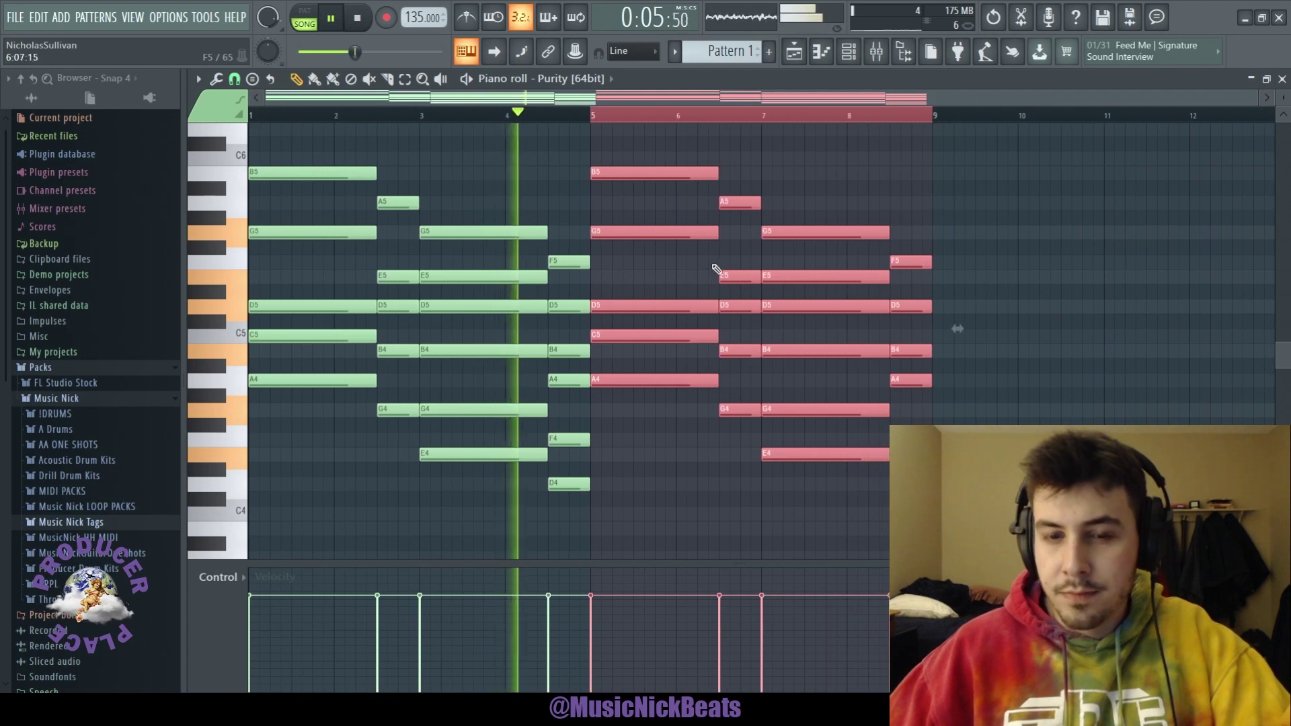
scroll(716, 269, "up", 3)
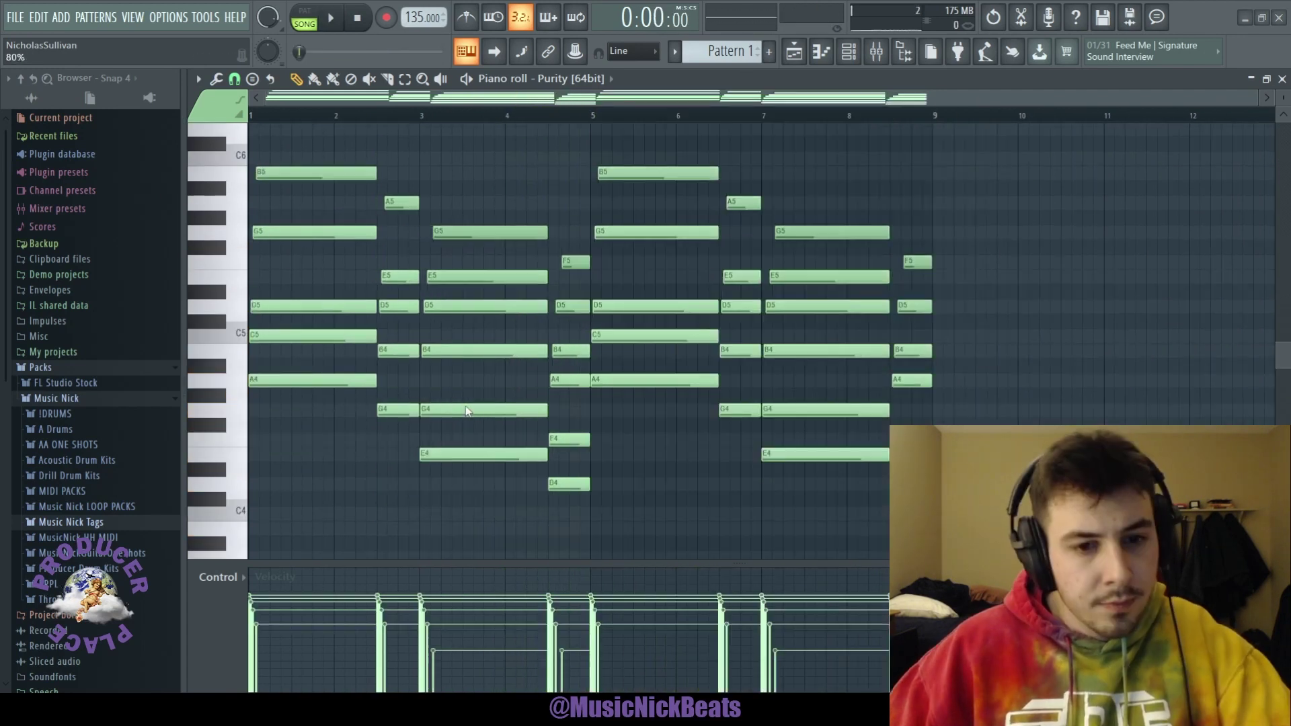
key("space")
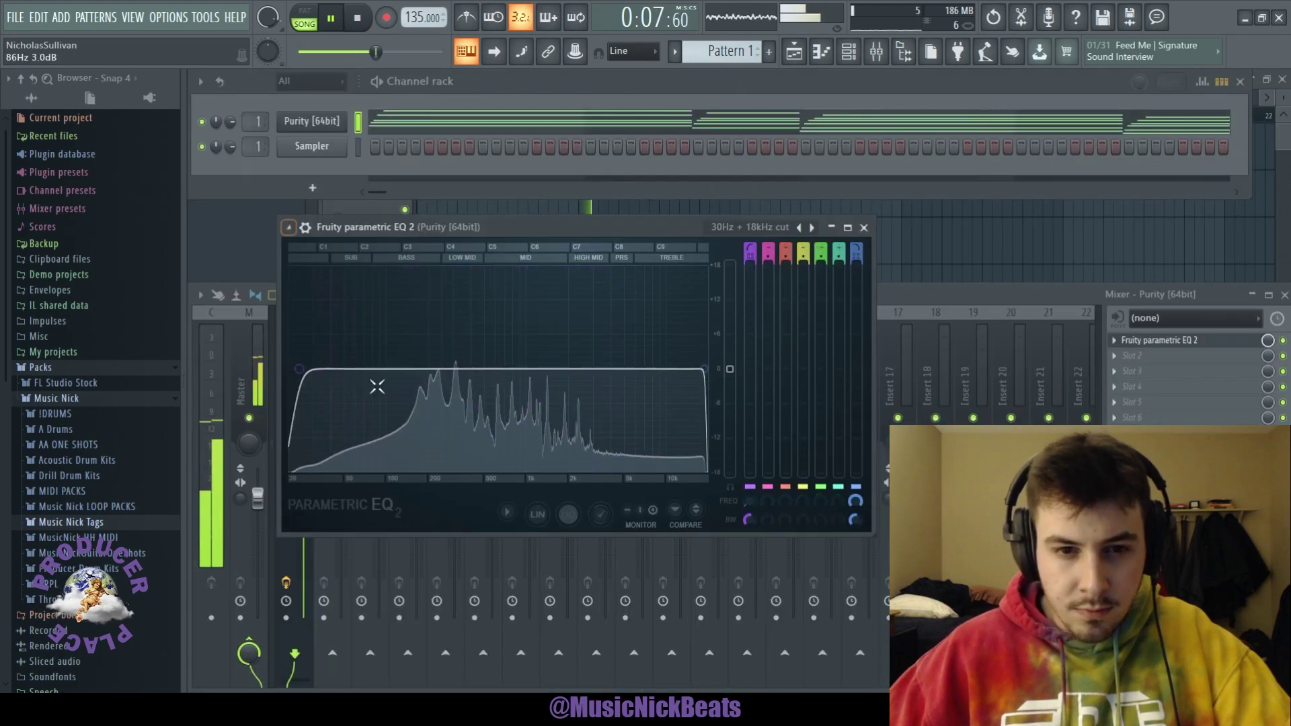
Raise the low cut of the Purity EQ to above 200 Hz and pull its high cut down to just under 1 kHz
left_click_drag(305, 369, 415, 368)
left_click_drag(704, 368, 533, 369)
left_click_drag(416, 368, 433, 368)
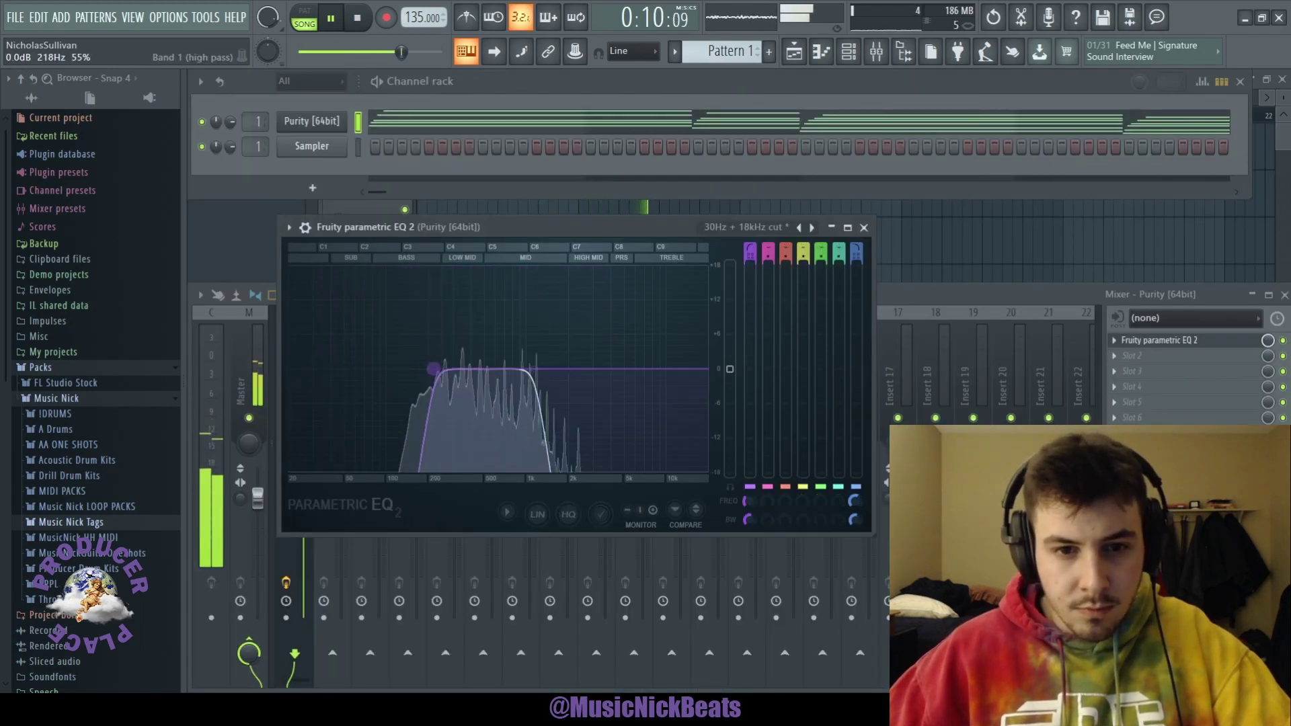
mouse_move(532, 369)
left_mouse_down()
mouse_move(552, 369)
mouse_move(531, 369)
left_mouse_up()
left_click_drag(434, 369, 443, 369)
left_click_drag(530, 369, 515, 369)
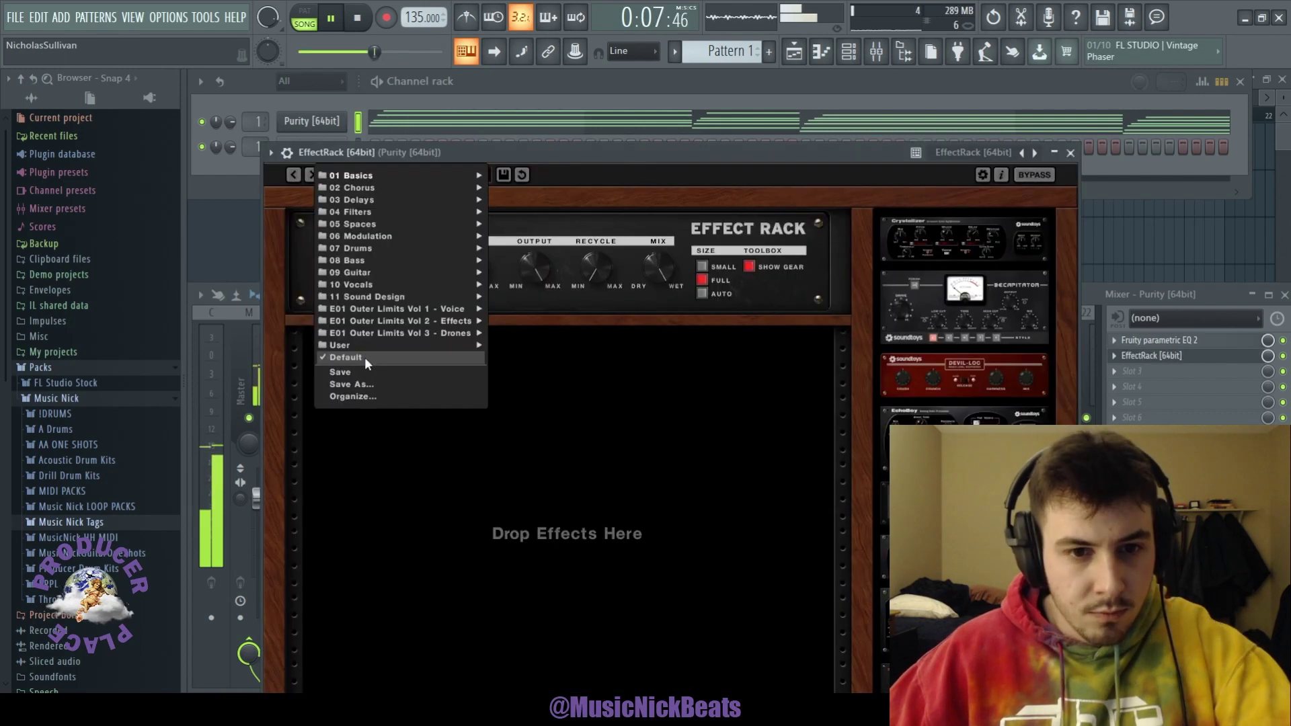
Load the Kush Verb user preset in the EffectRack, closing the rack and the rendered Purity sample's settings
mouse_move(366, 343)
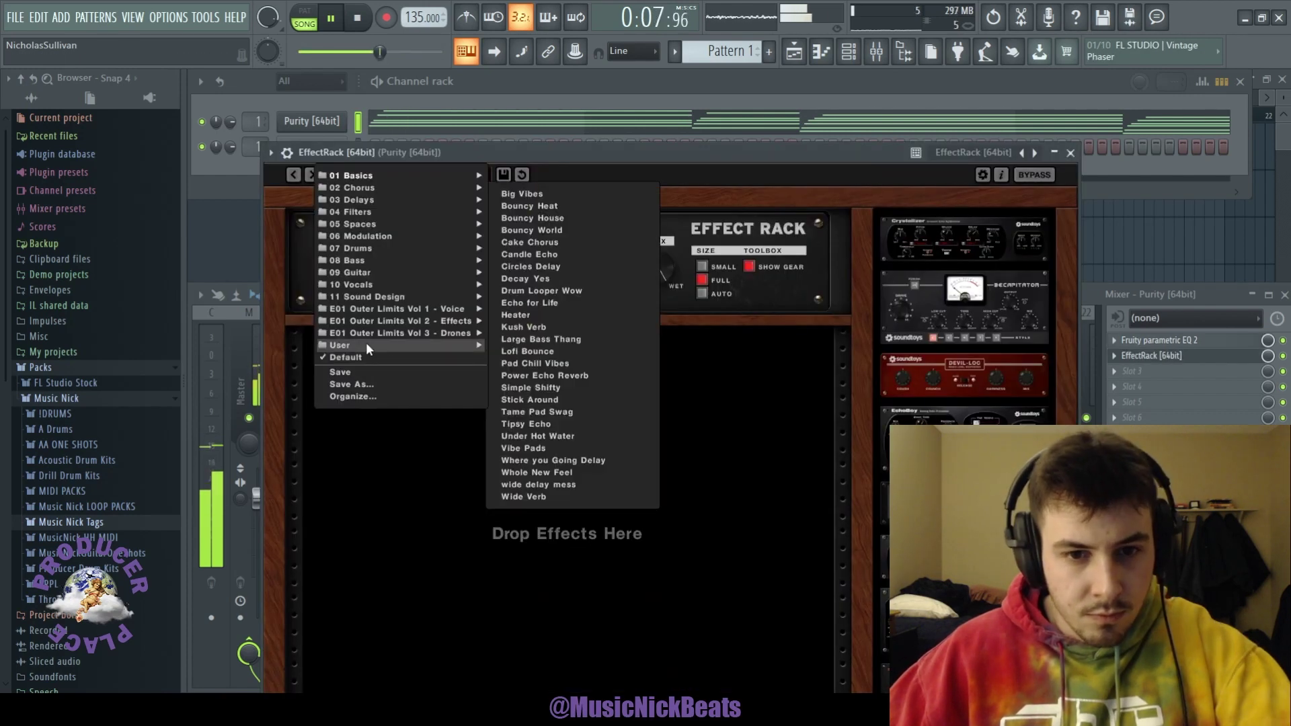
left_click(558, 327)
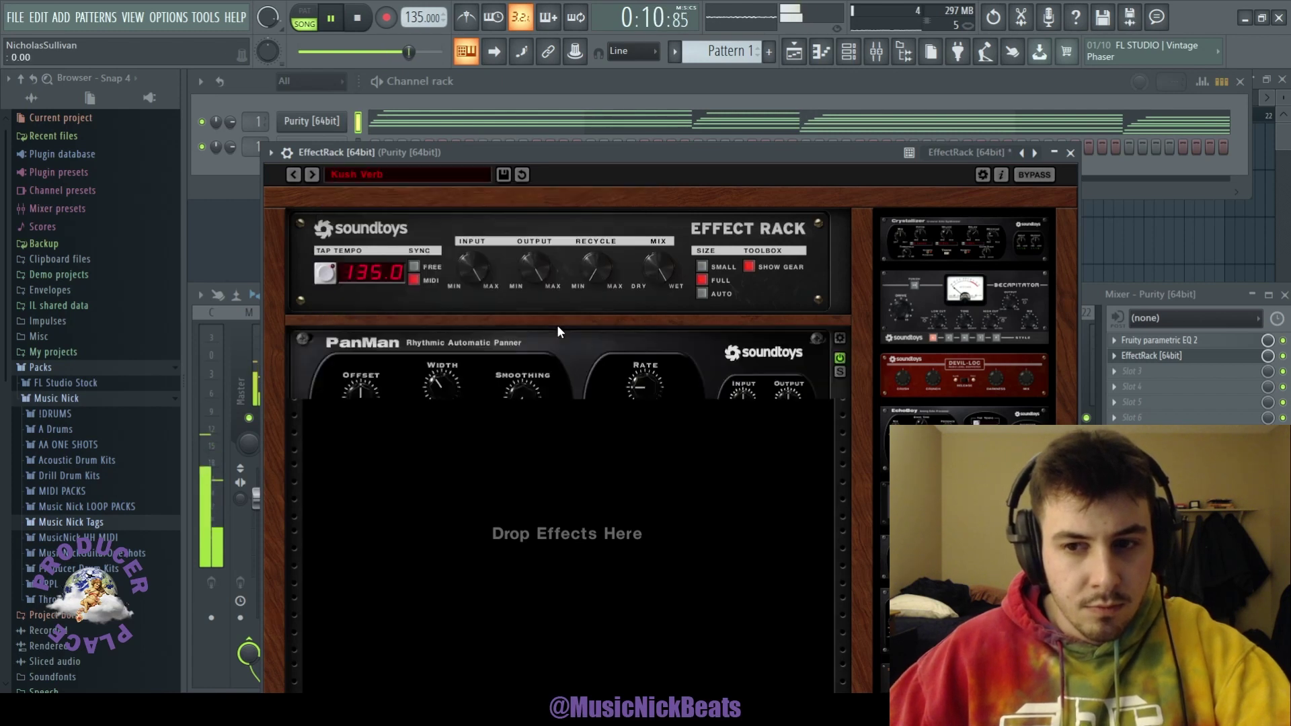
left_click_drag(601, 160, 570, 119)
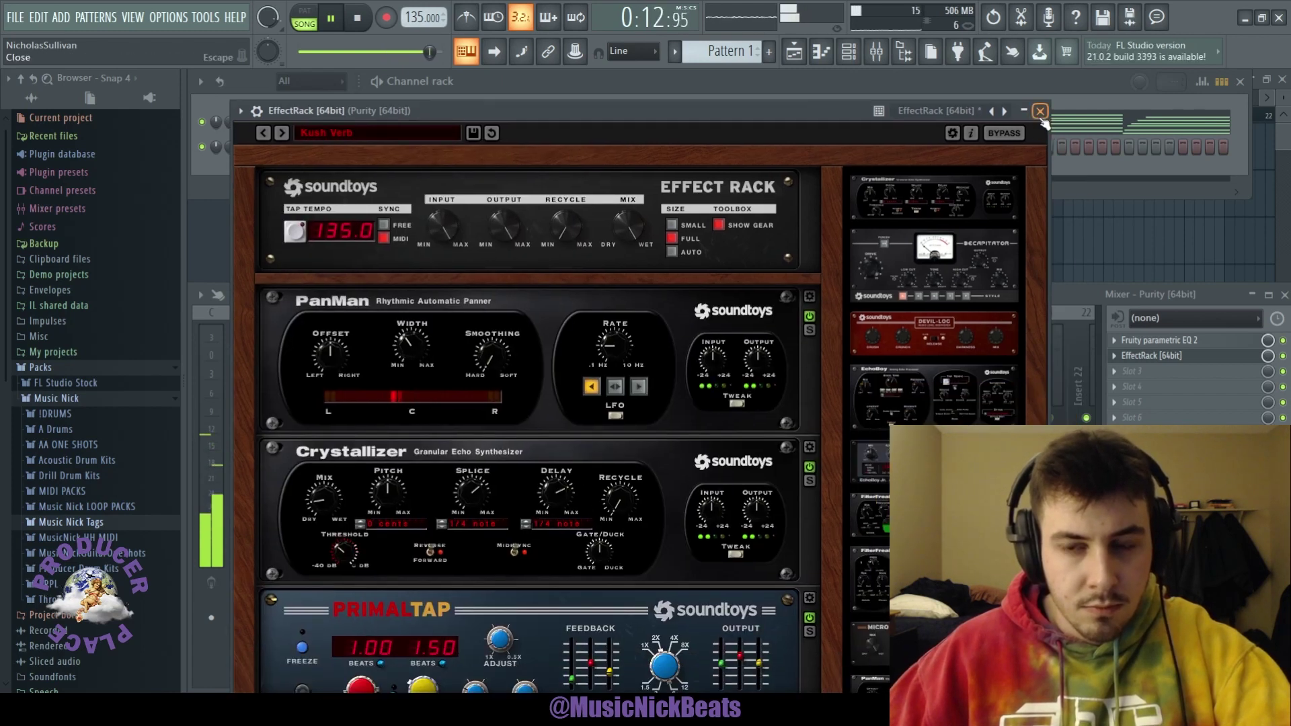
left_click(1040, 111)
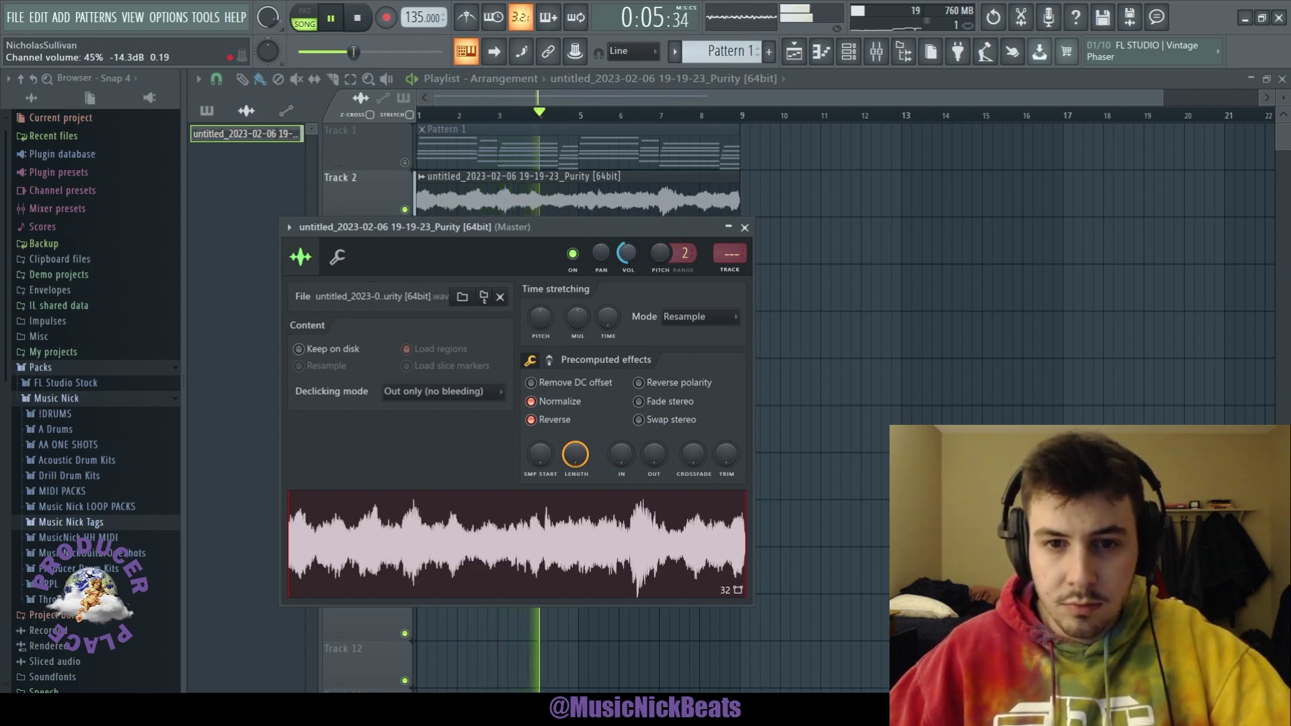
left_click(747, 228)
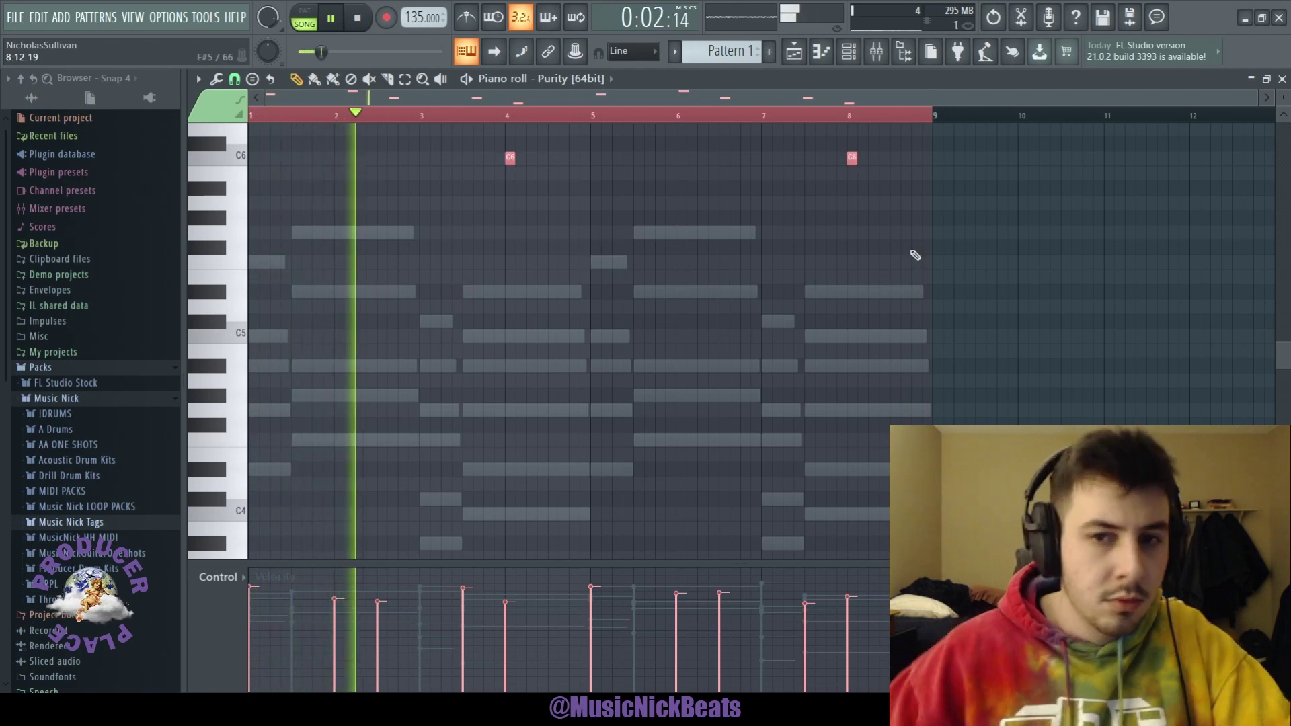
Deselect the melody notes, replay the melody from the start and delete the D#6 note midway through bar 2
scroll(914, 255, "up", 4)
left_click(1049, 286, "ctrl")
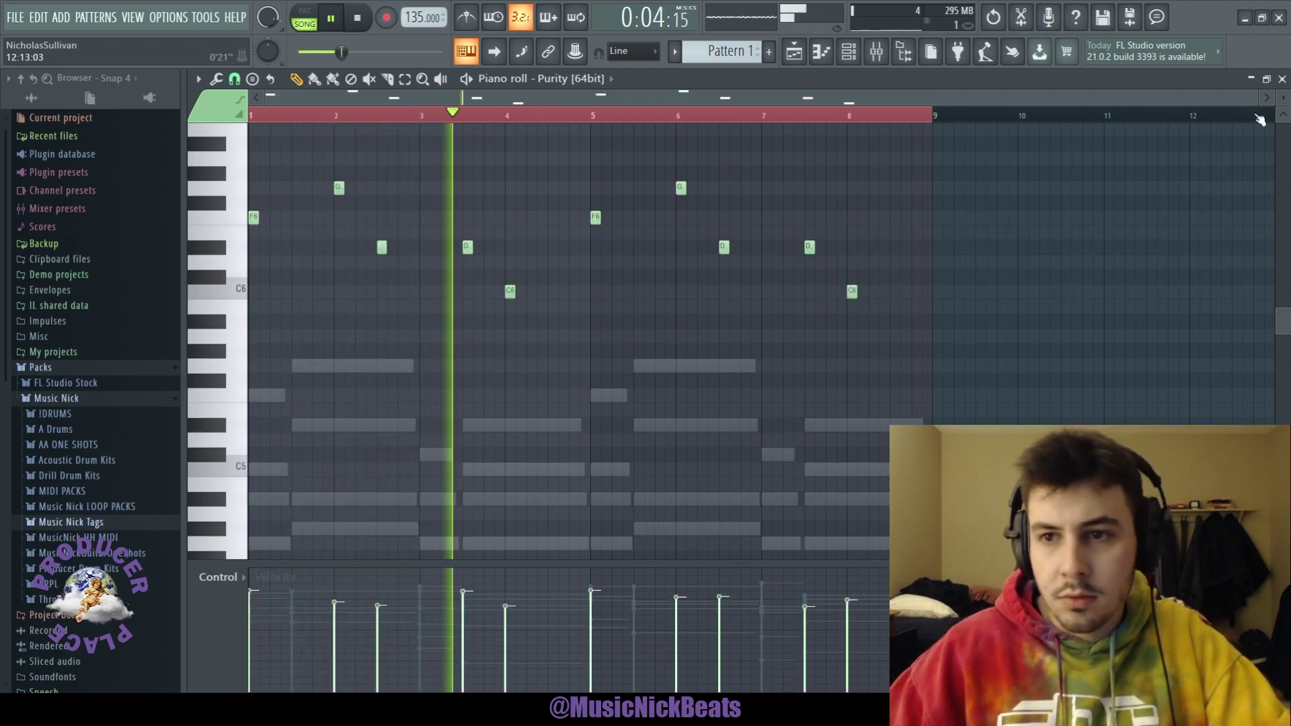
key("space")
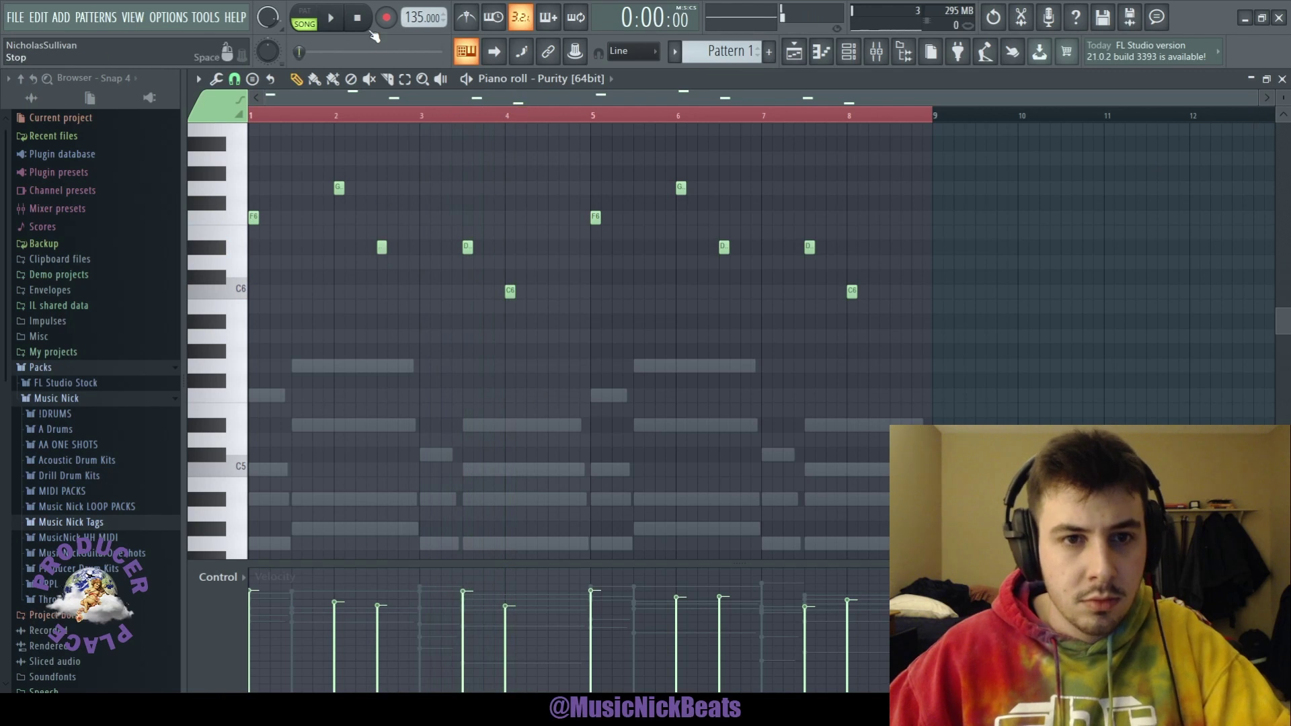
key("space")
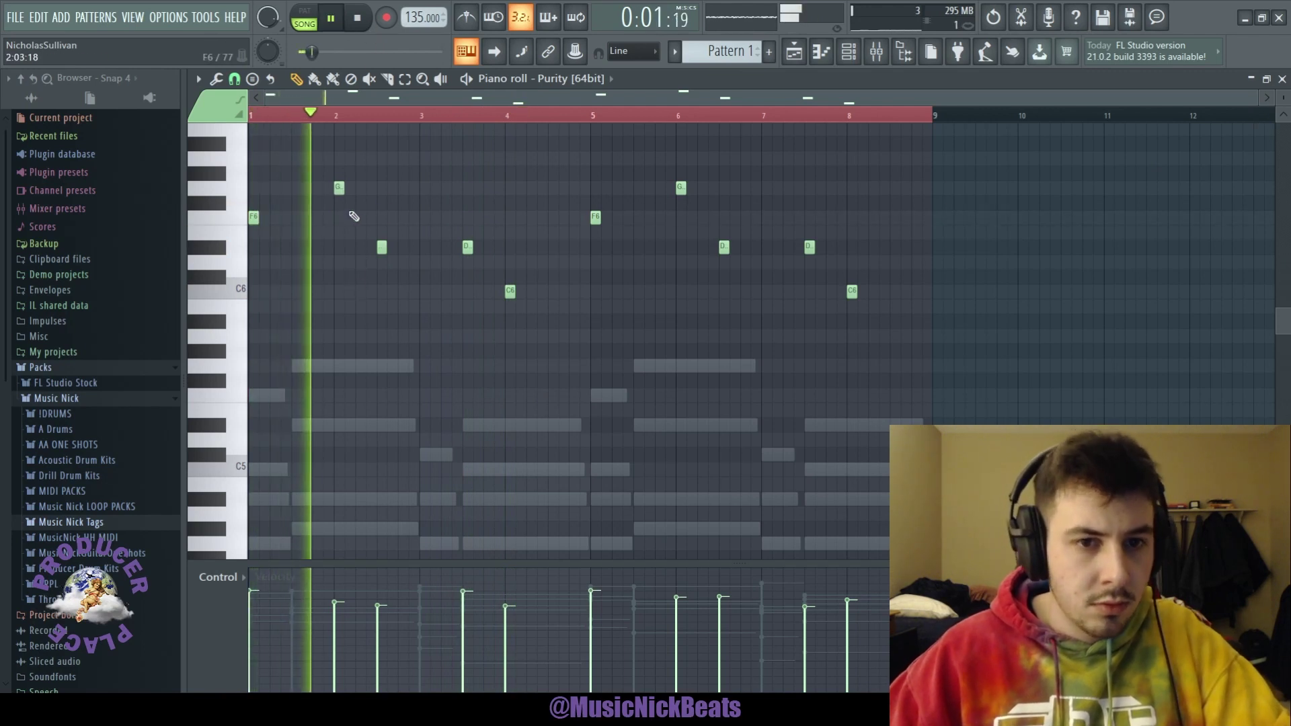
right_click(381, 247)
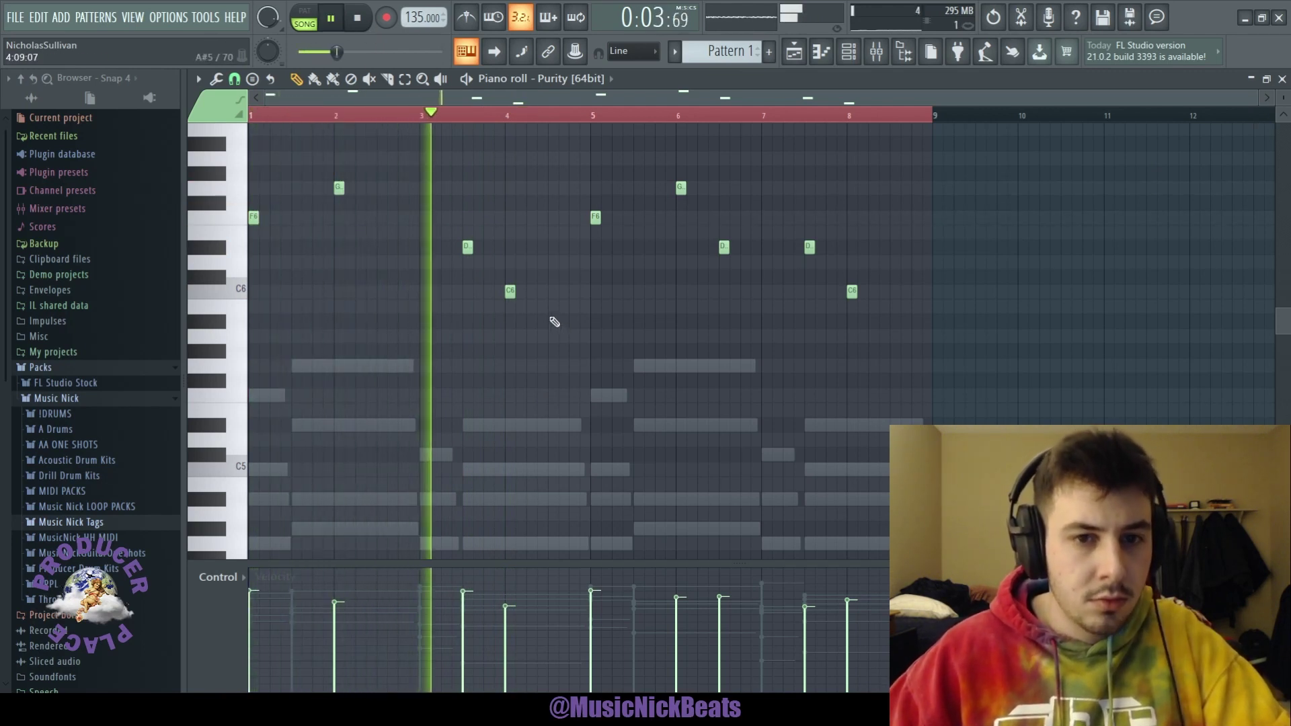
Move the melody's D#6 note in bar 3 to the start of that bar and place the following C6 at the start of bar 4
left_click_drag(547, 315, 424, 247)
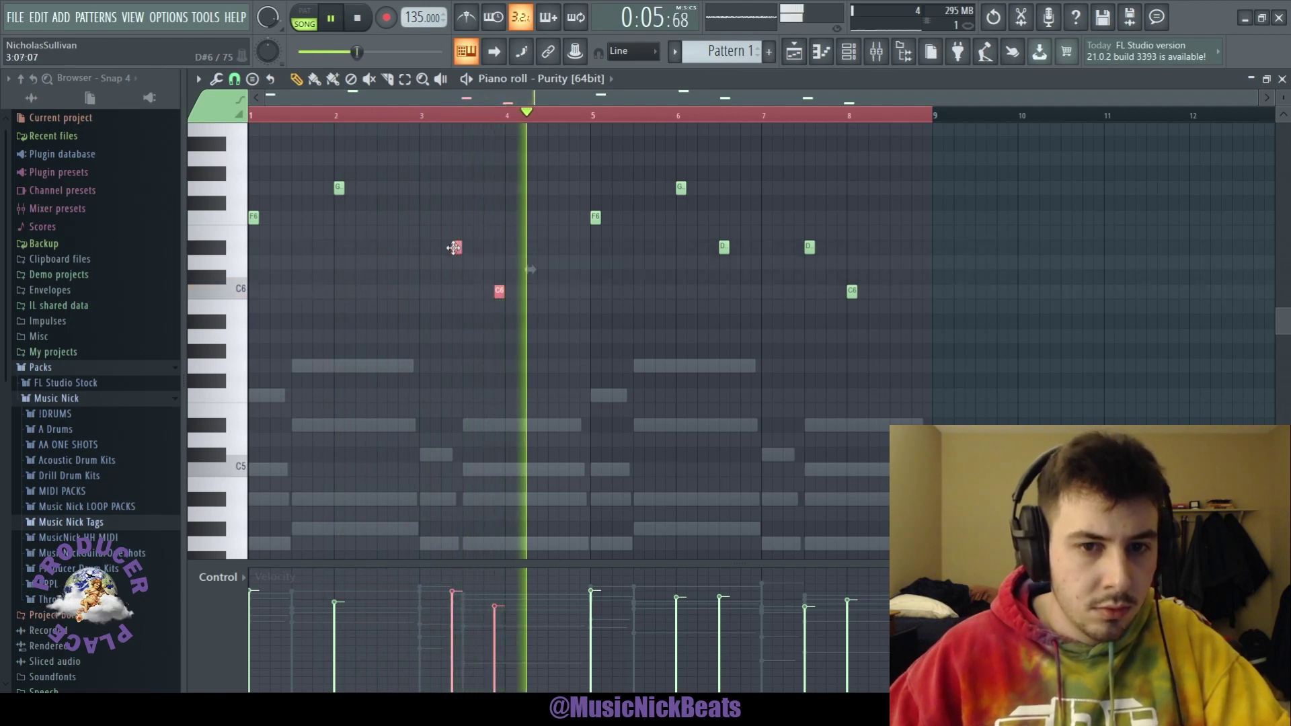
left_click(433, 207)
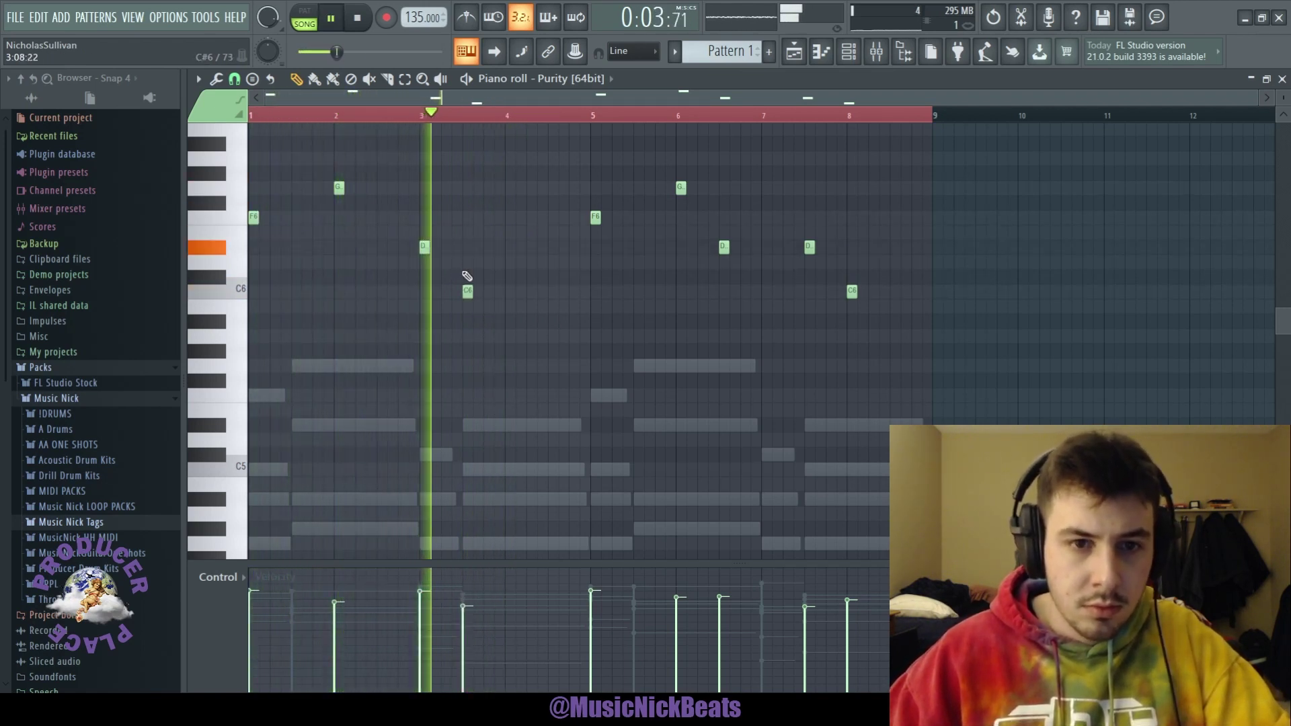
left_click_drag(466, 291, 508, 291)
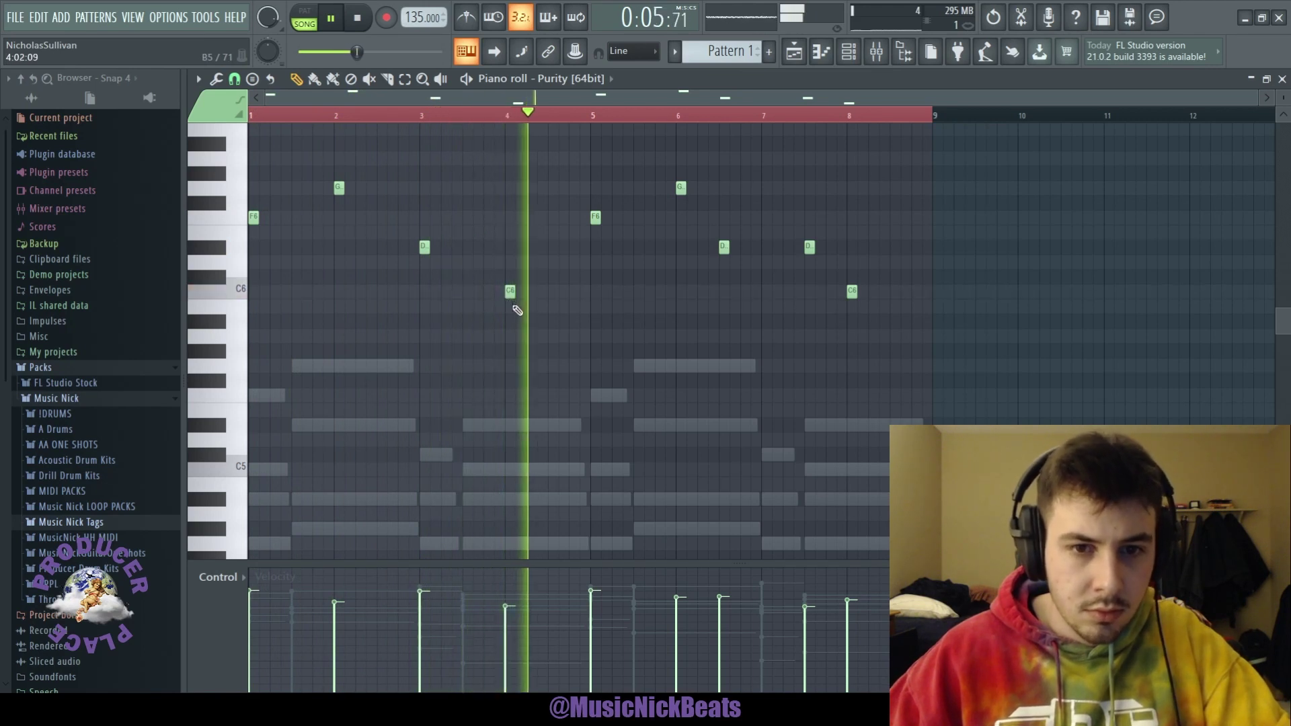
key("space")
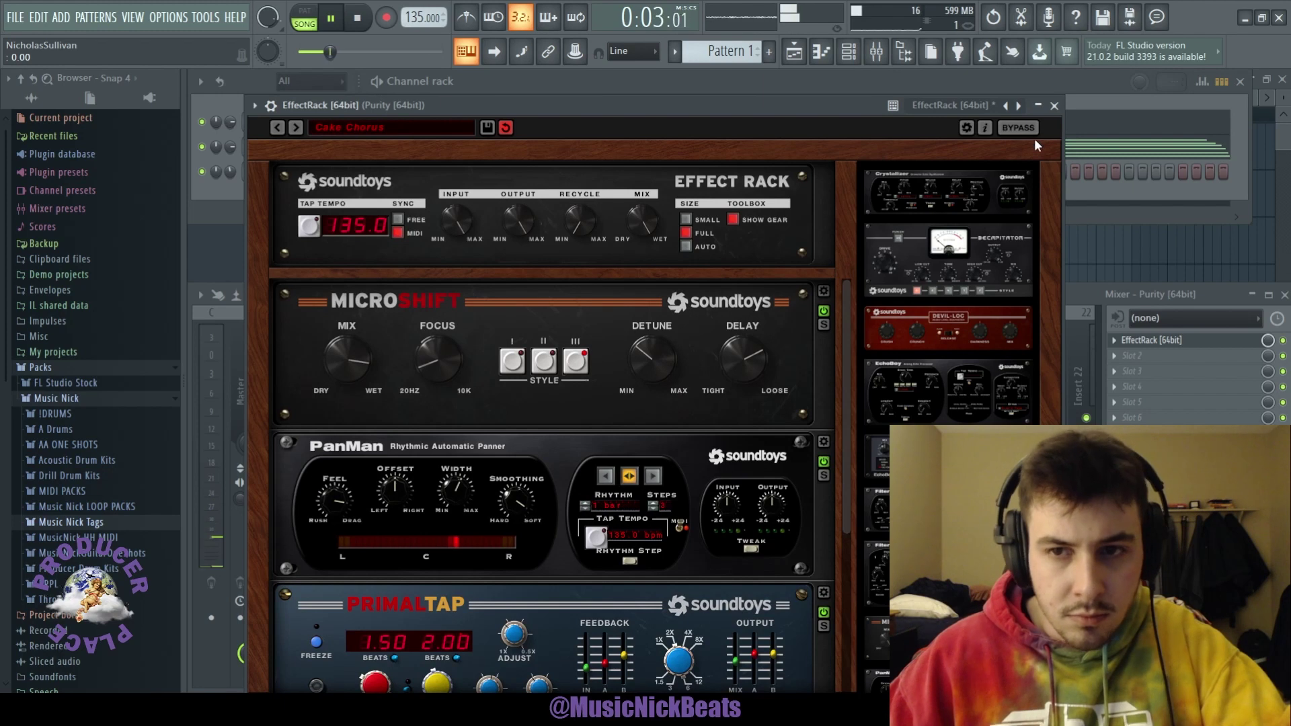
Close the Cake Chorus rack and adjust the Mix of the first EchoBoy in the second EffectRack
left_click(1053, 107)
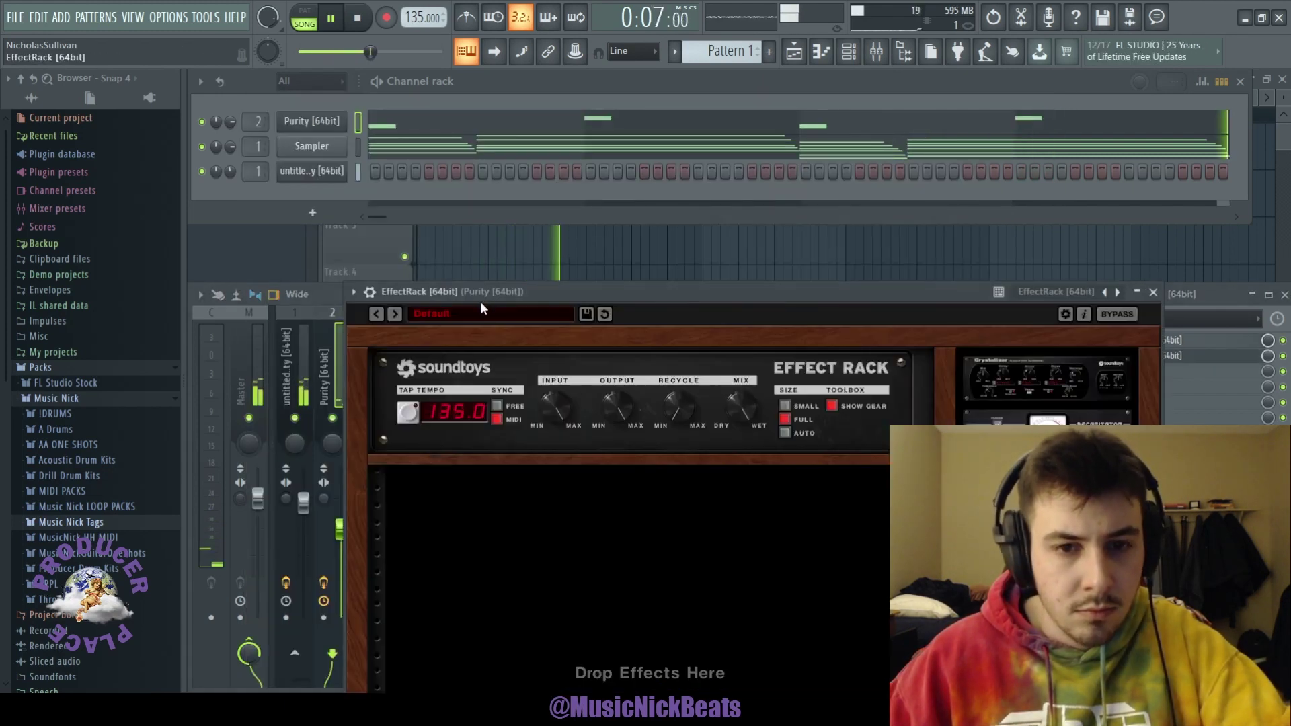
left_click_drag(480, 301, 404, 84)
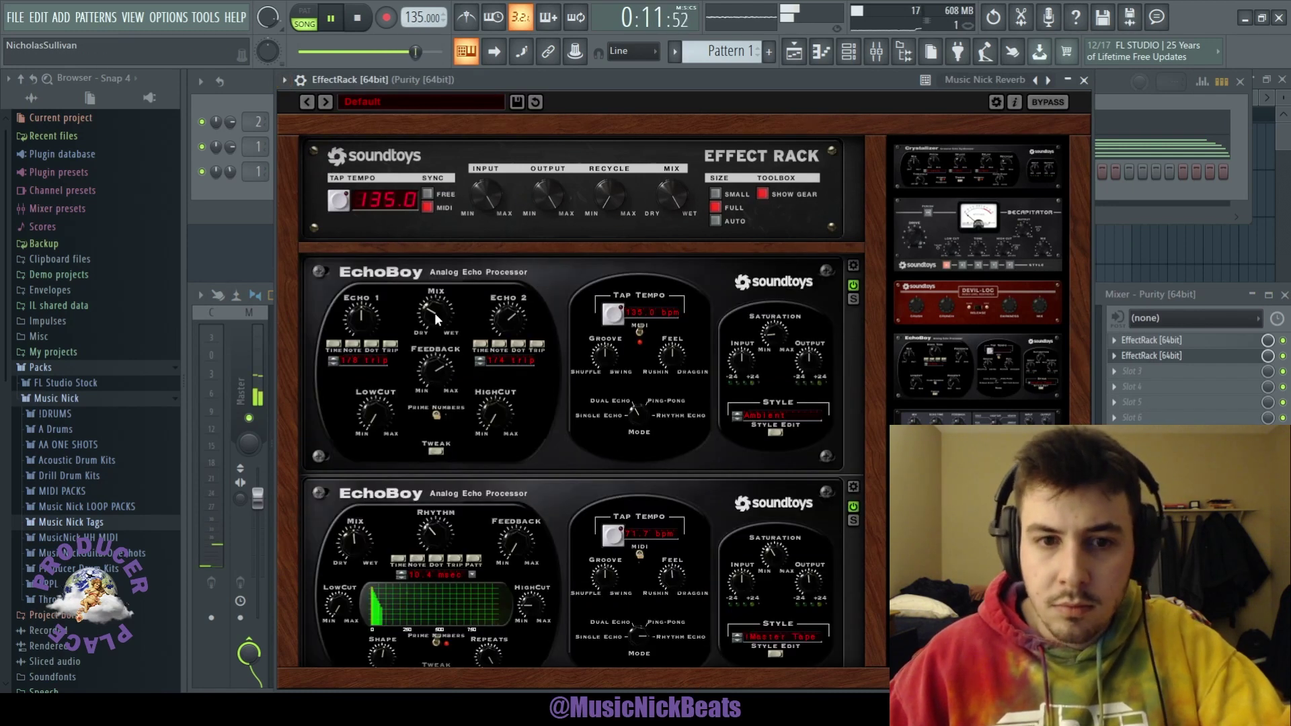
left_click_drag(431, 313, 422, 306)
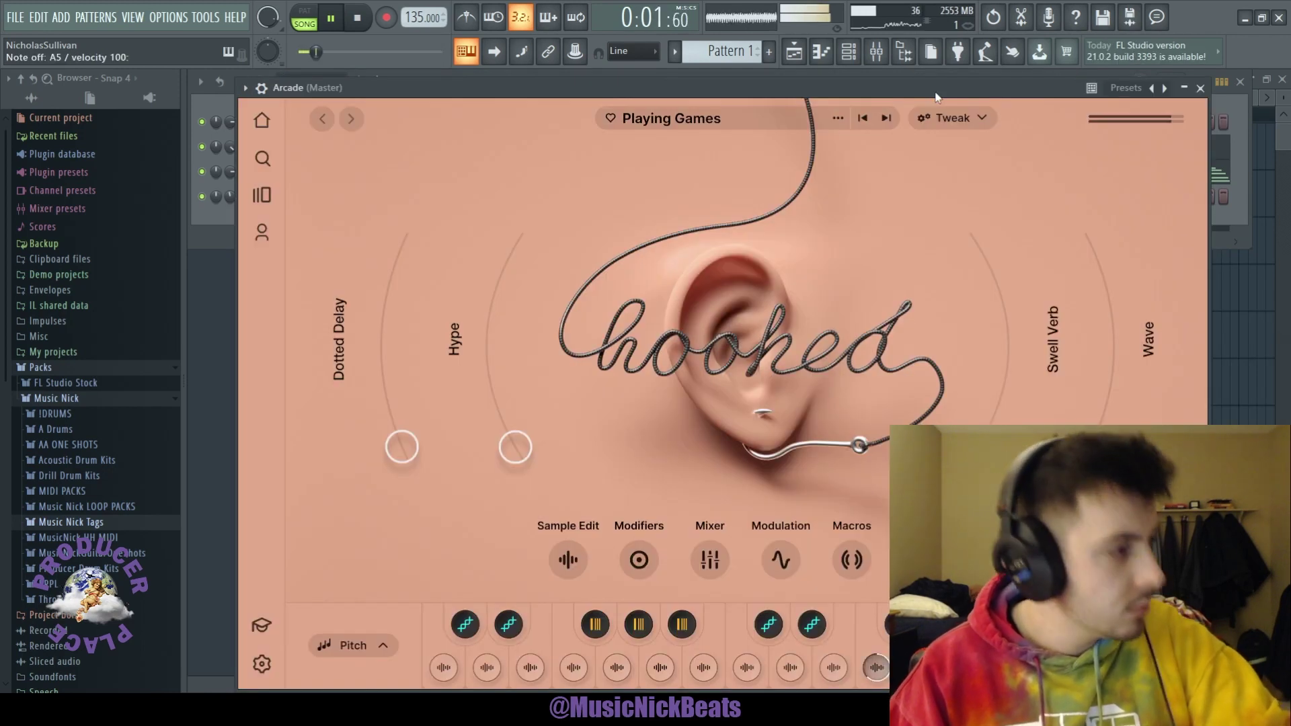
Close the Arcade plug-in window, expand its piano roll to full size and restart playback
left_click(1202, 90)
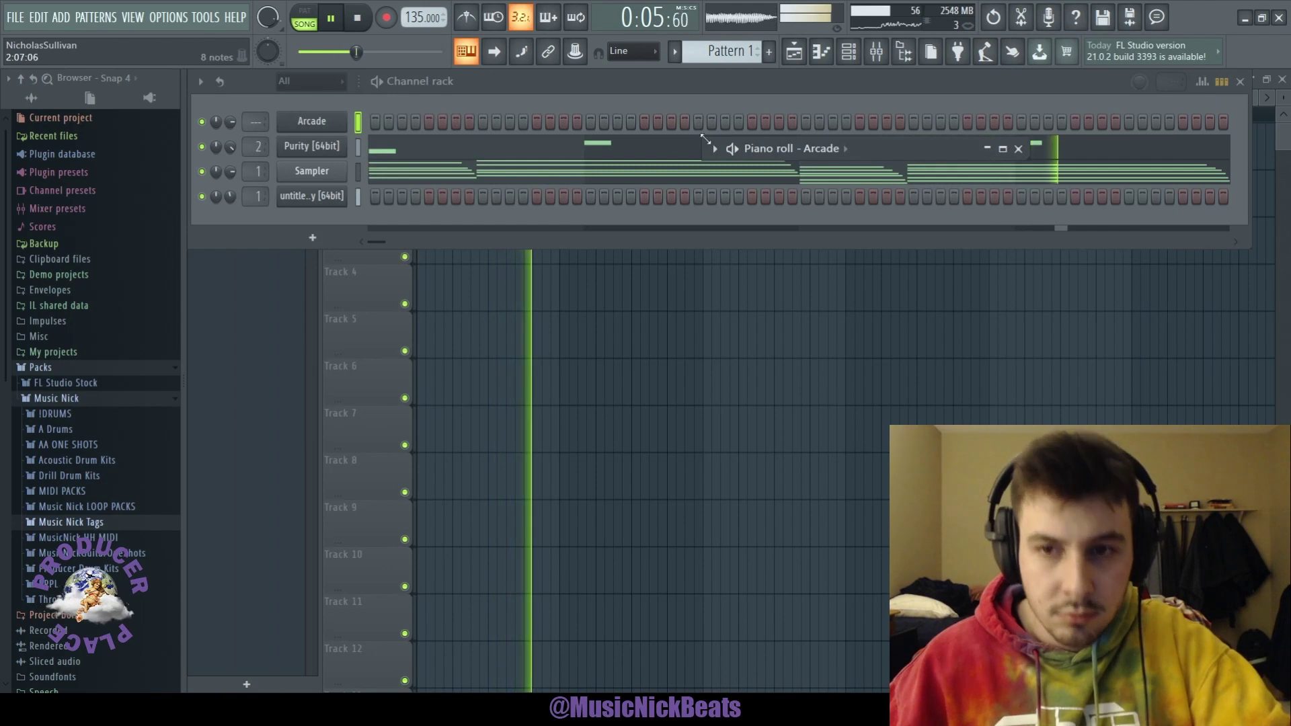
left_click(986, 150)
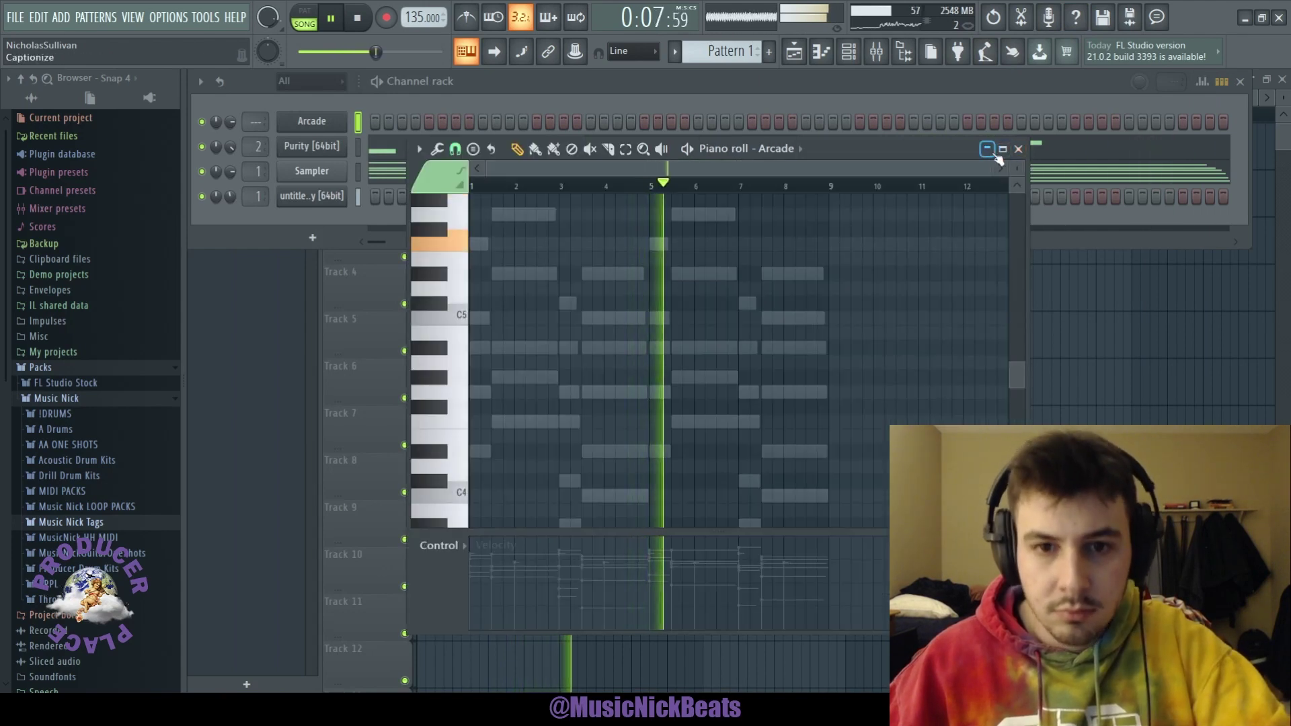
left_click(1001, 144)
key("space")
key("space")
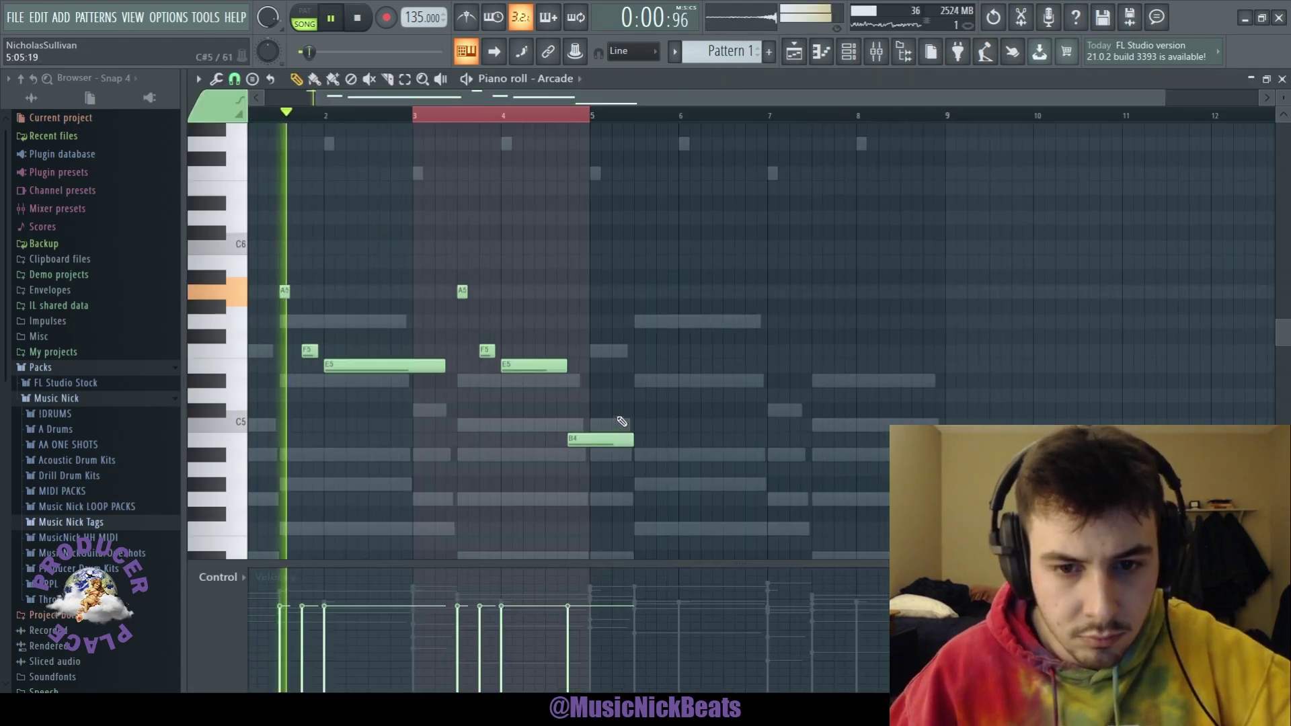
Duplicate the Arcade note pattern into bars 5 to 8 and deselect the copied notes
key("ctrl+a")
key("ctrl+b")
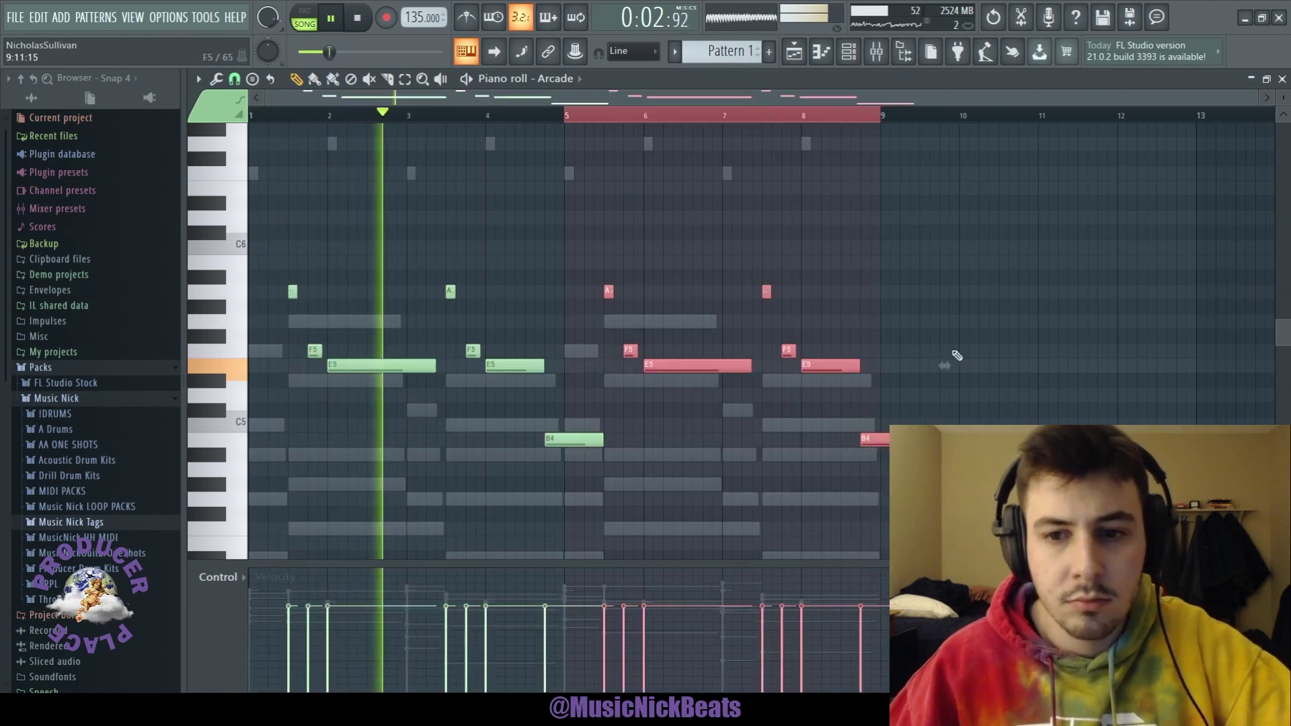
left_click(955, 355, "ctrl")
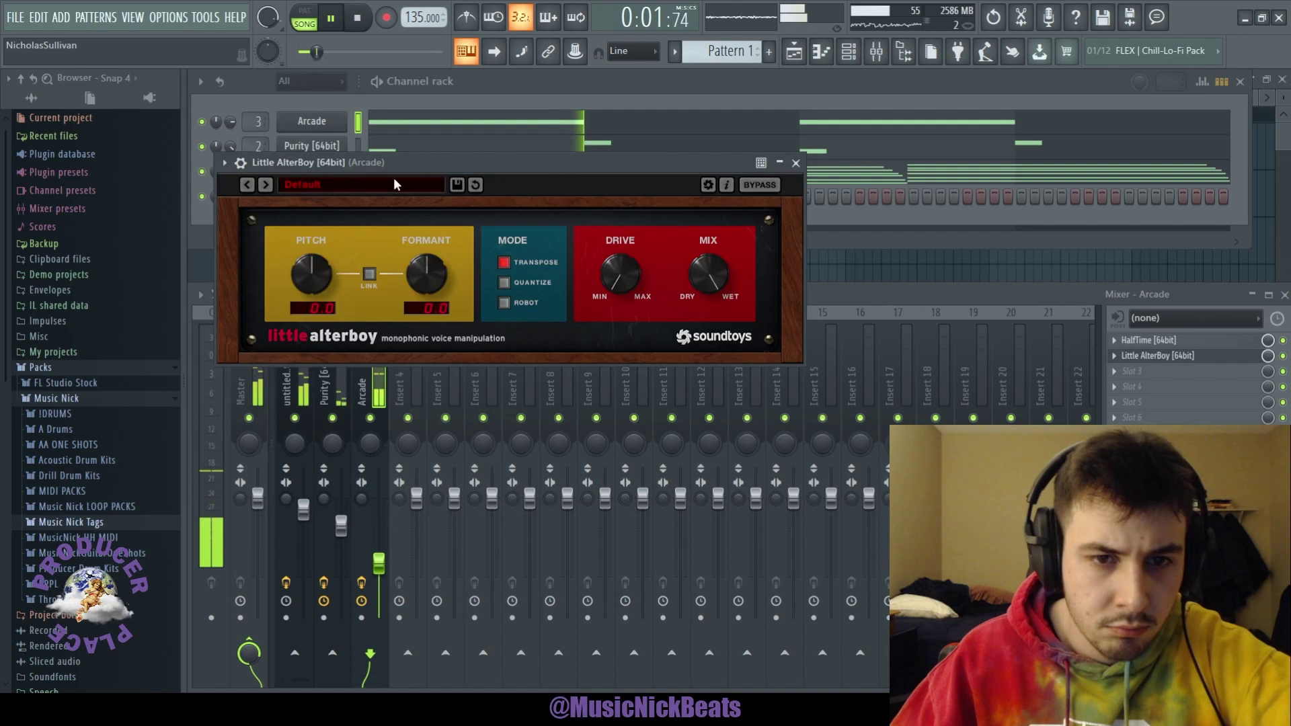
Load the 09 Low Octave Double preset in Little AlterBoy on the Arcade track
left_click(396, 184)
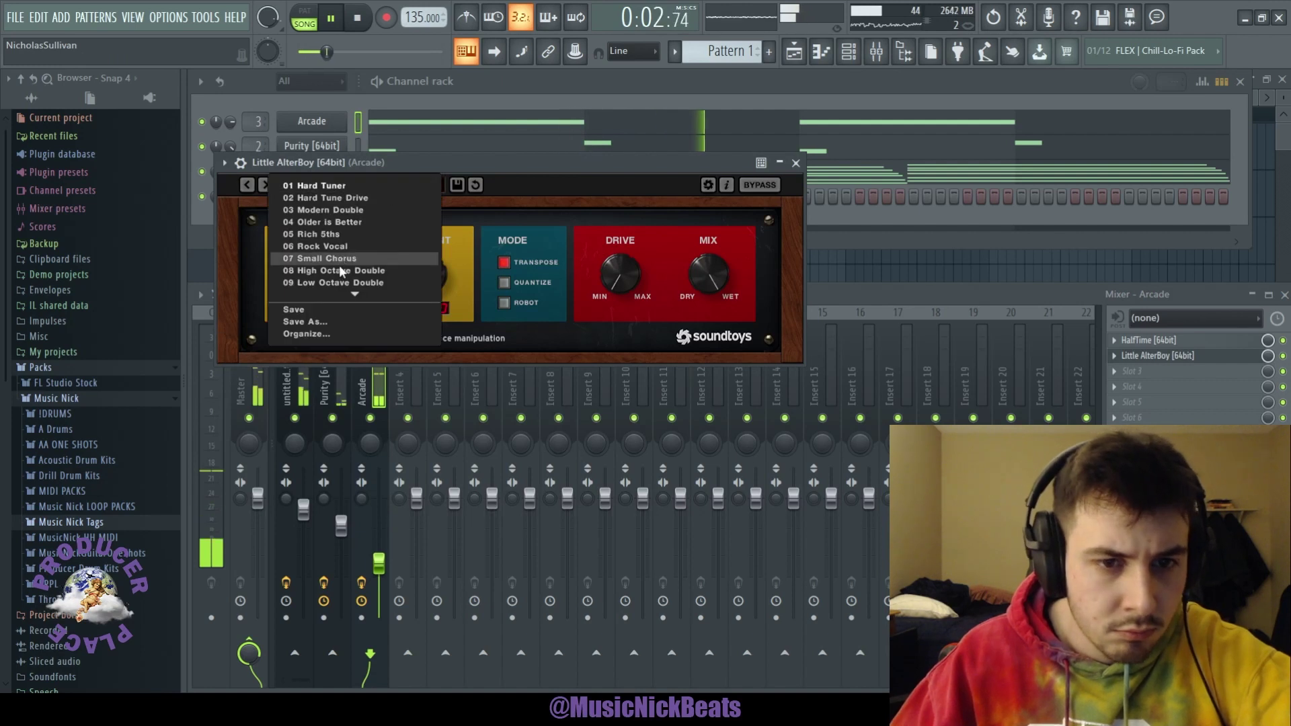
left_click(343, 282)
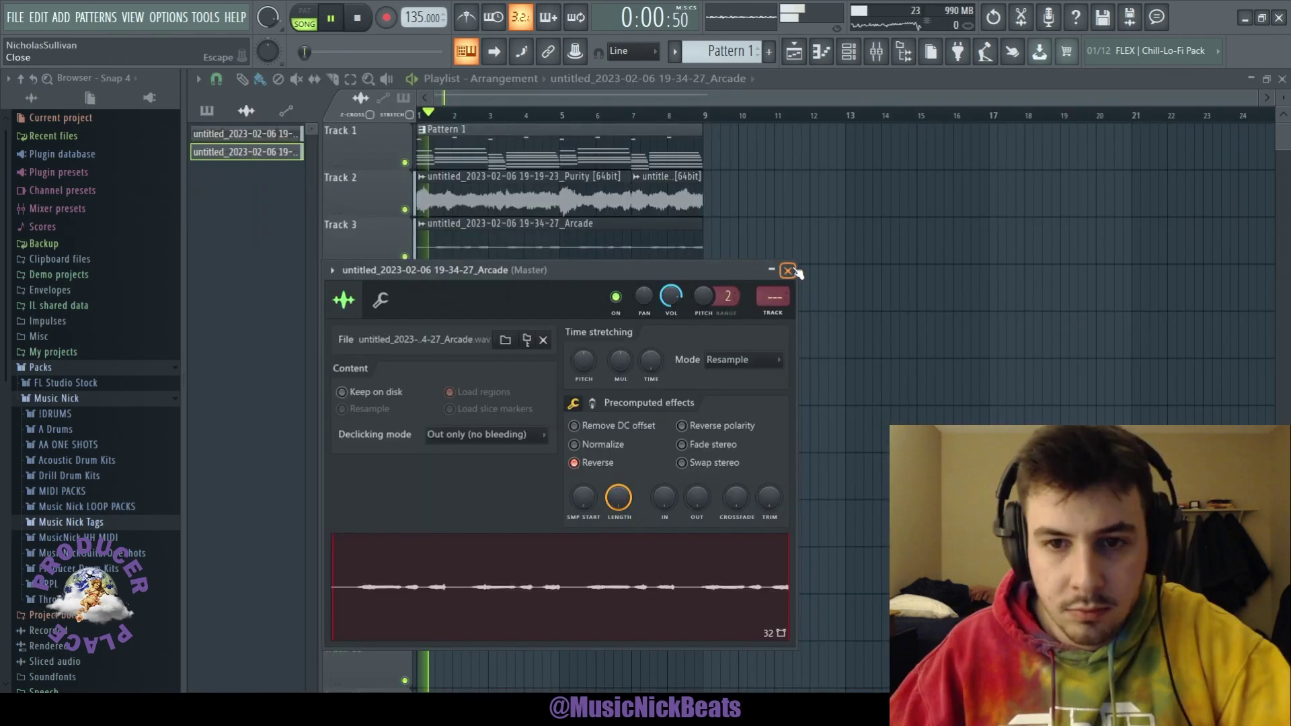
Normalize the reversed Arcade recording and place another slice of it two bars further along, across bars 7 and 8 on Track 3
left_click(773, 288)
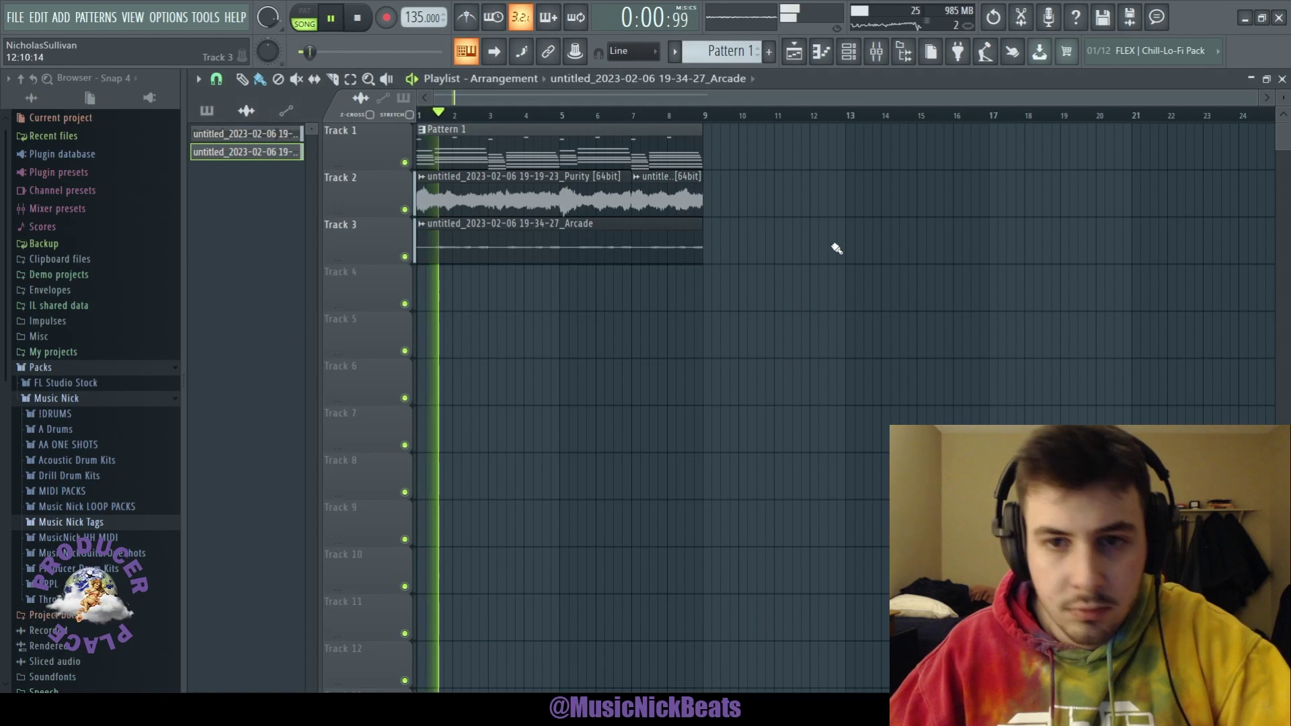
double_click(536, 245)
left_click(602, 446)
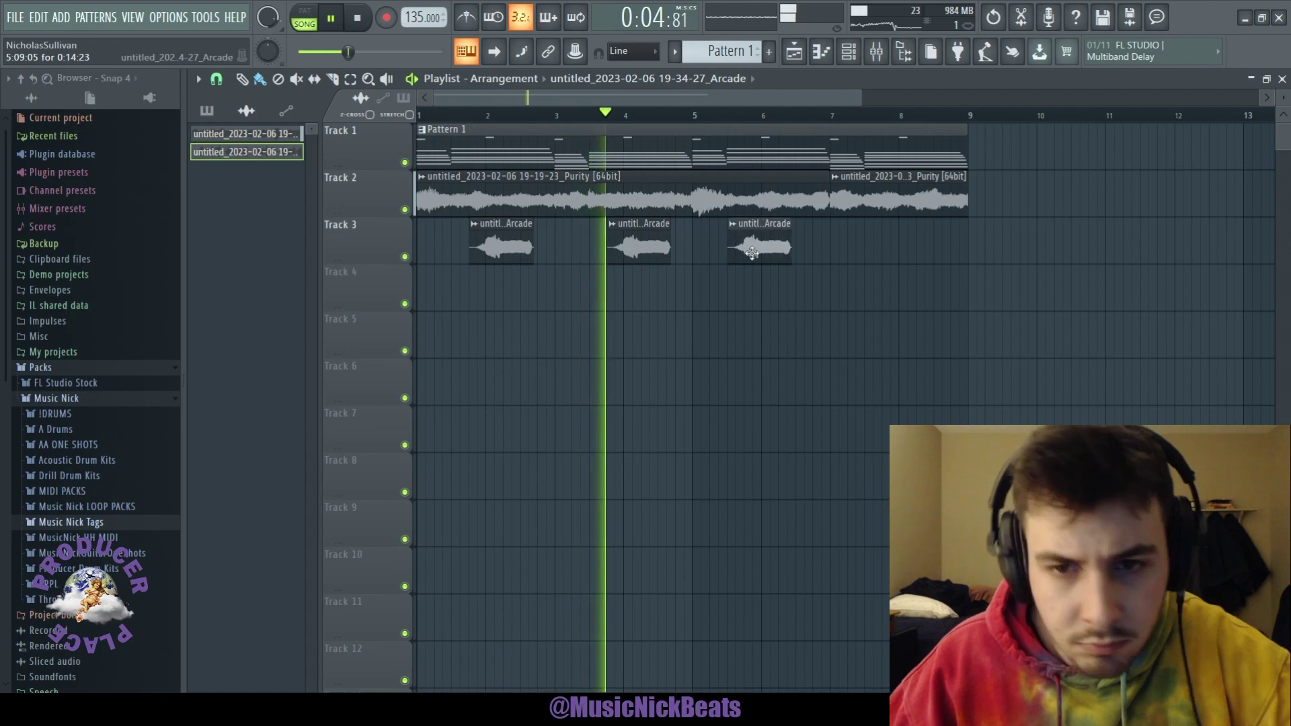
left_click_drag(767, 267, 904, 267)
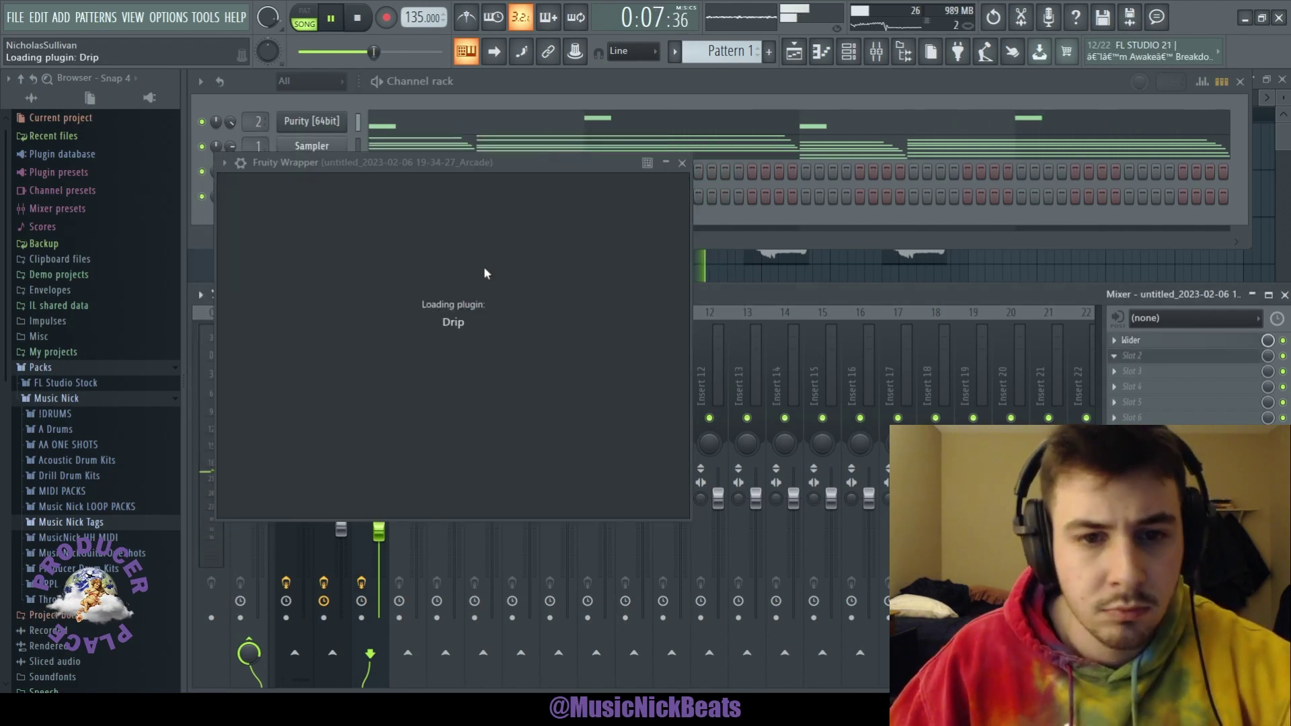
Add Drip and Fruity Love Philter to the Arcade mixer track and lower its volume fader
left_click(283, 337)
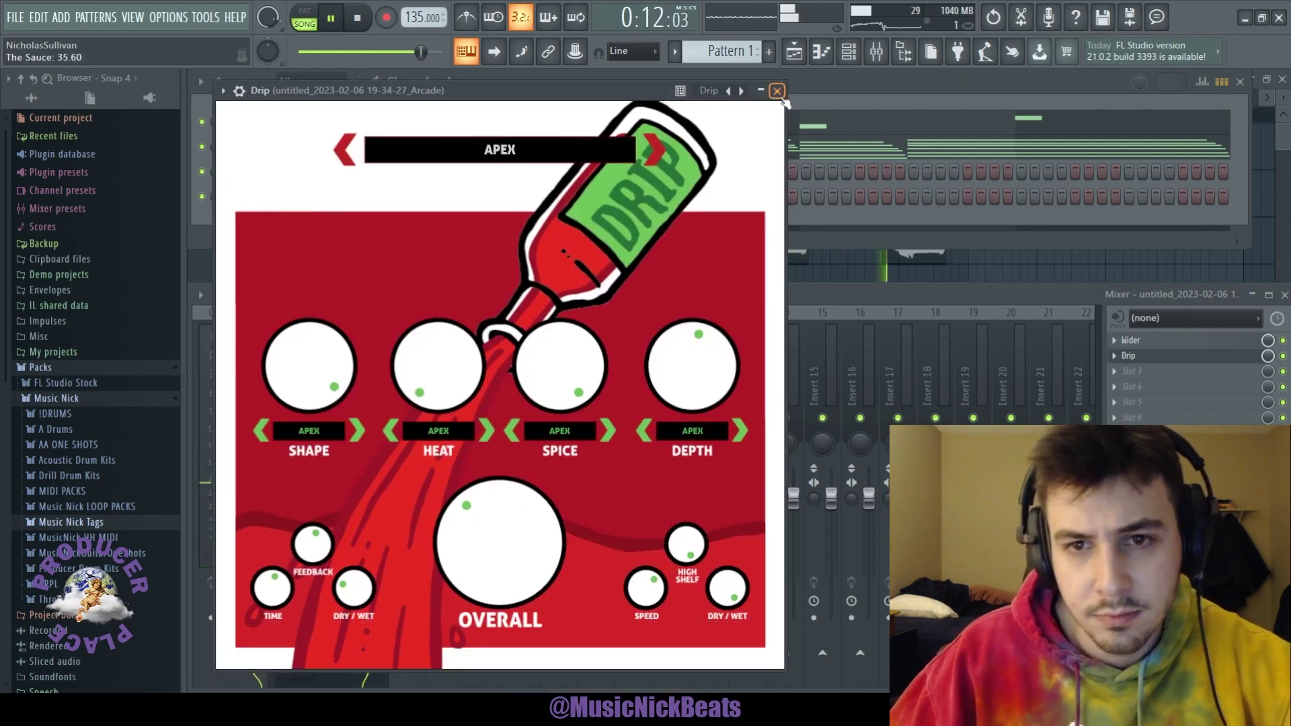
left_click(777, 90)
left_click_drag(379, 528, 380, 546)
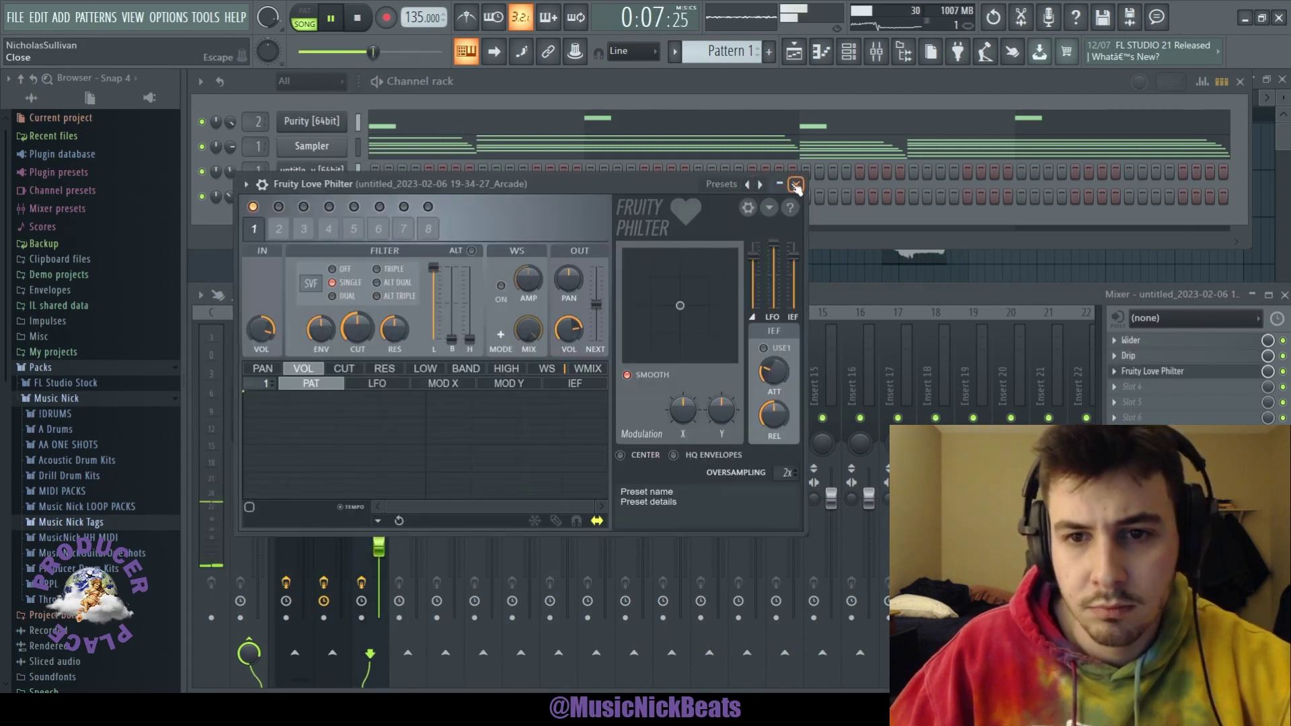
left_click(796, 184)
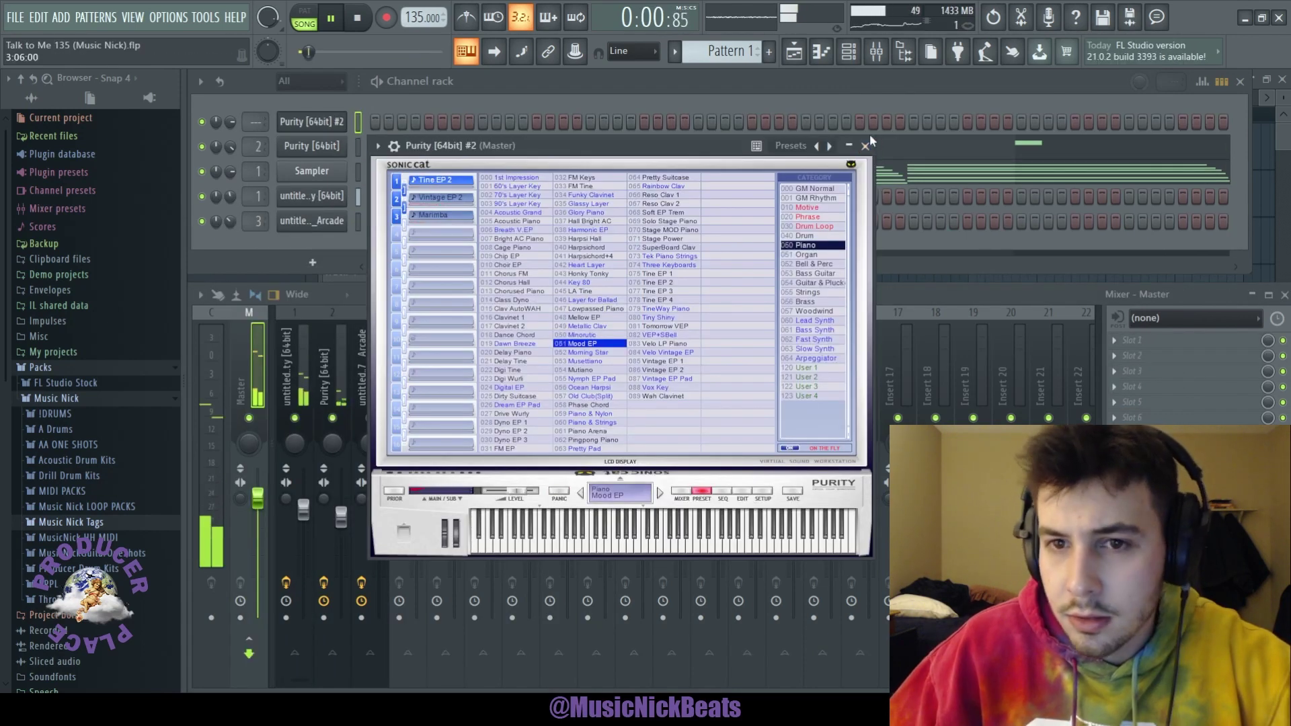
Close the second Purity instrument, set to the Mood EP preset, and route it to mixer insert 4
left_click(865, 145)
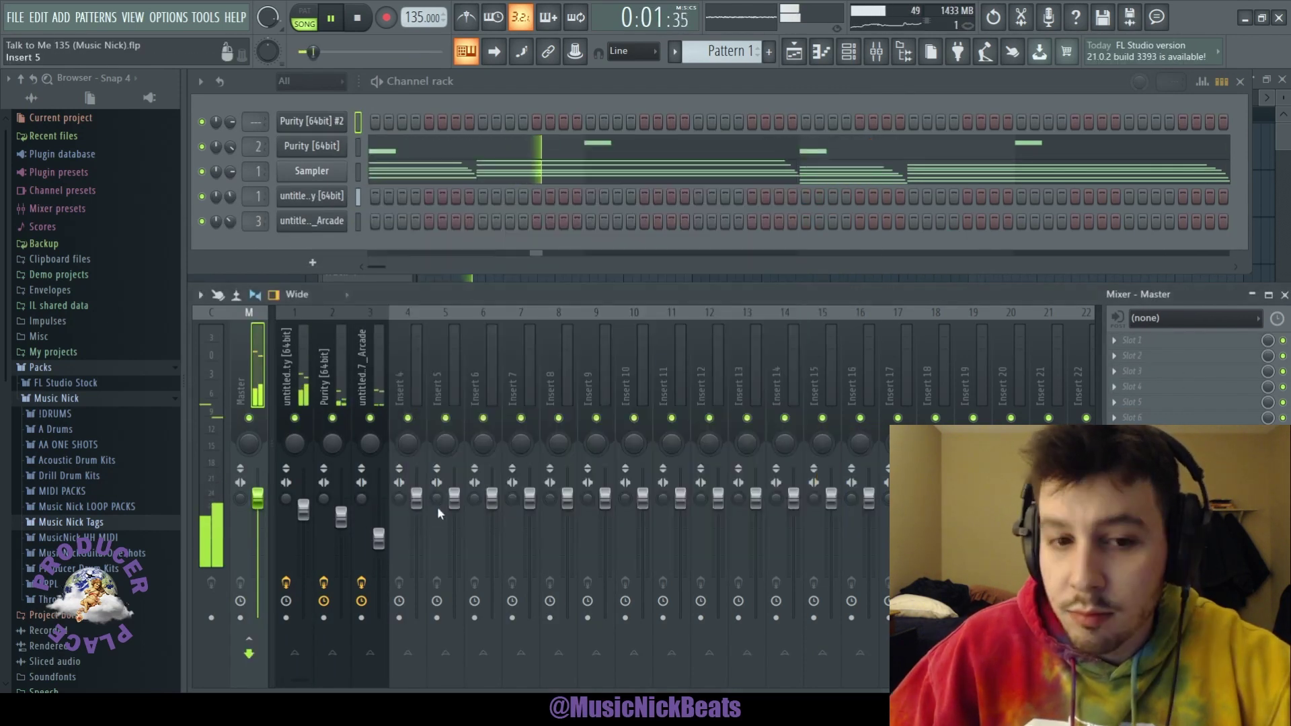
left_click(416, 501)
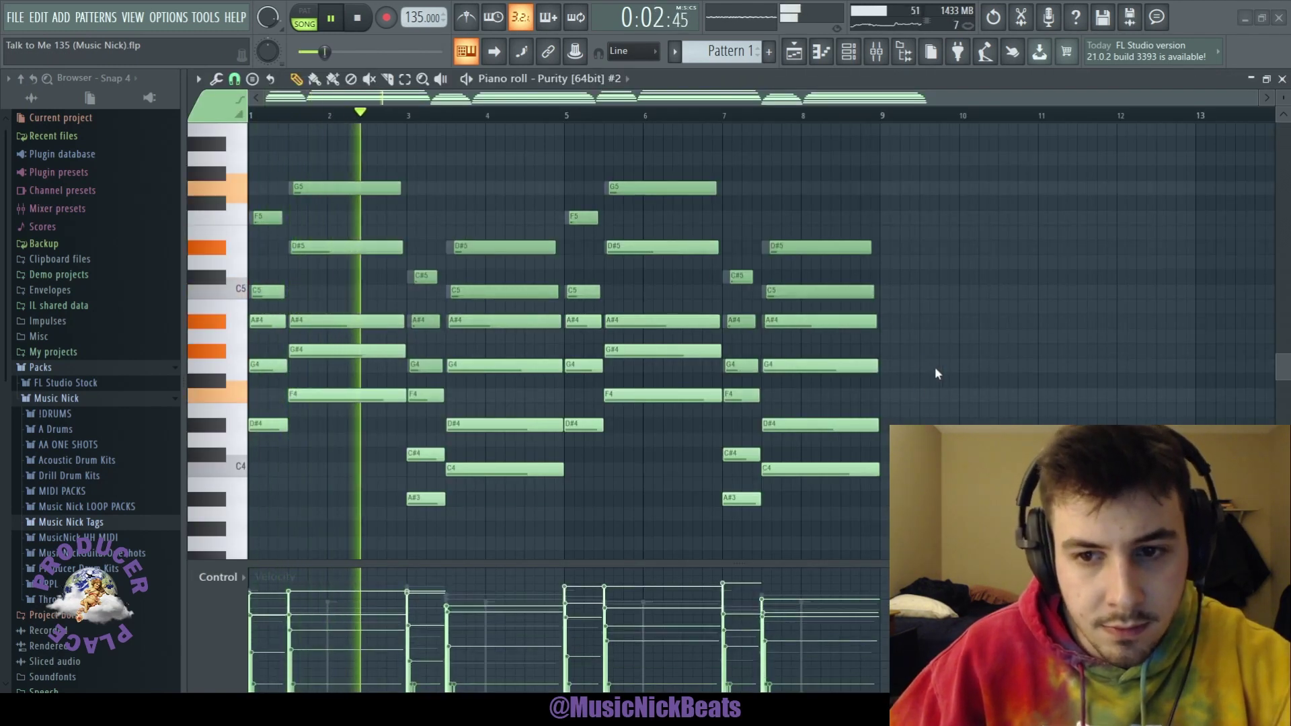
left_click_drag(314, 52, 354, 52)
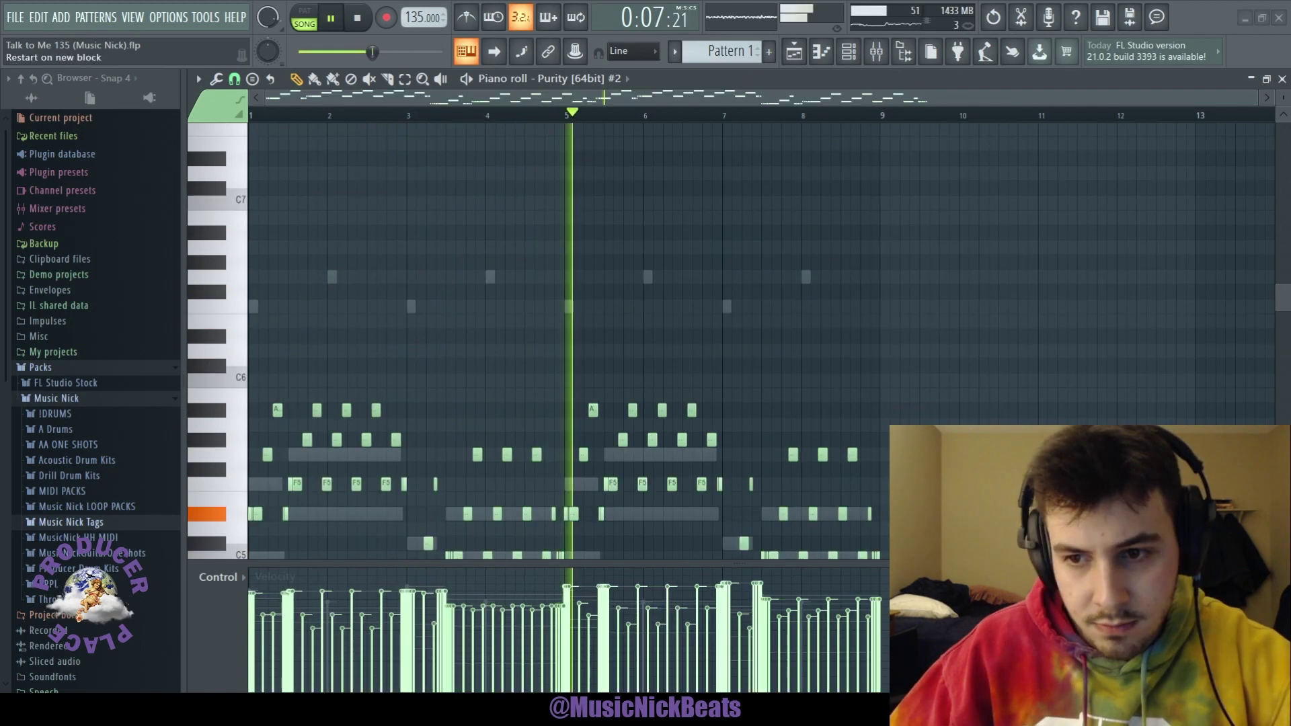
Stop playback and thin the second Purity's arpeggio, deleting the notes in the first halves of bars 1 and 3 and from bar 5 onward
key("space")
scroll(316, 357, "down", 4)
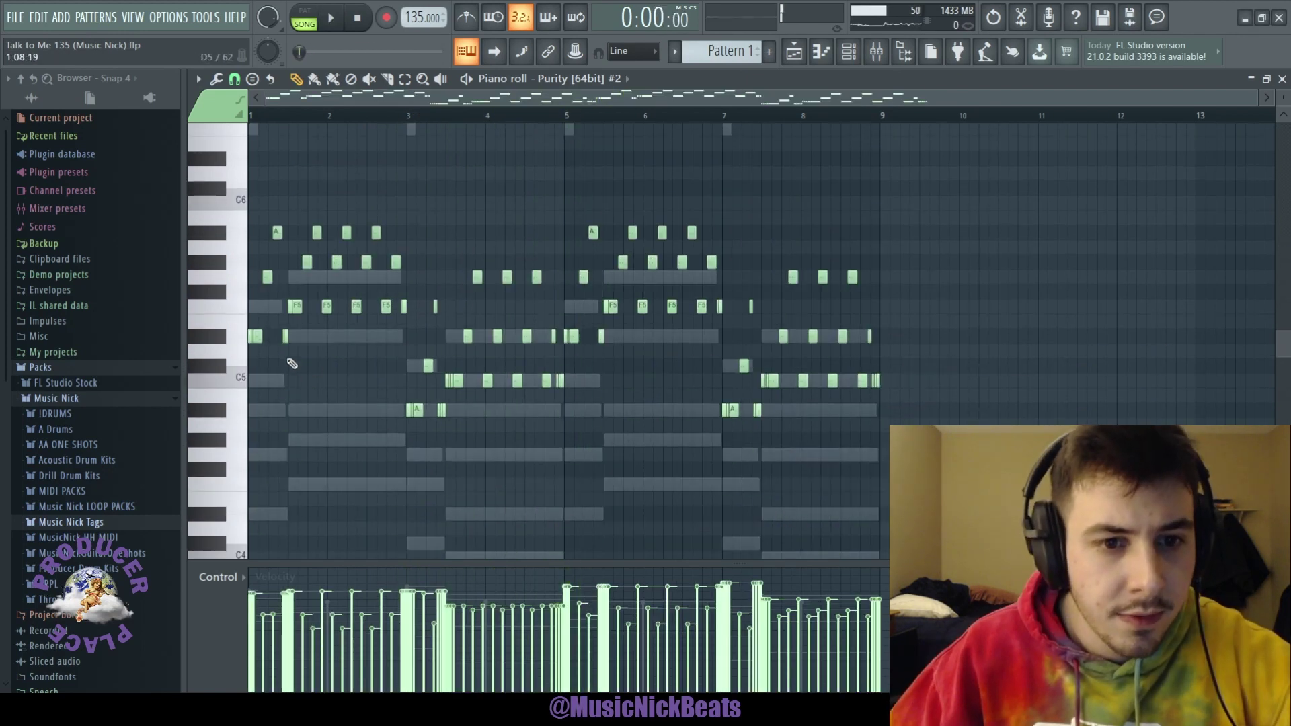
left_click_drag(266, 280, 217, 174)
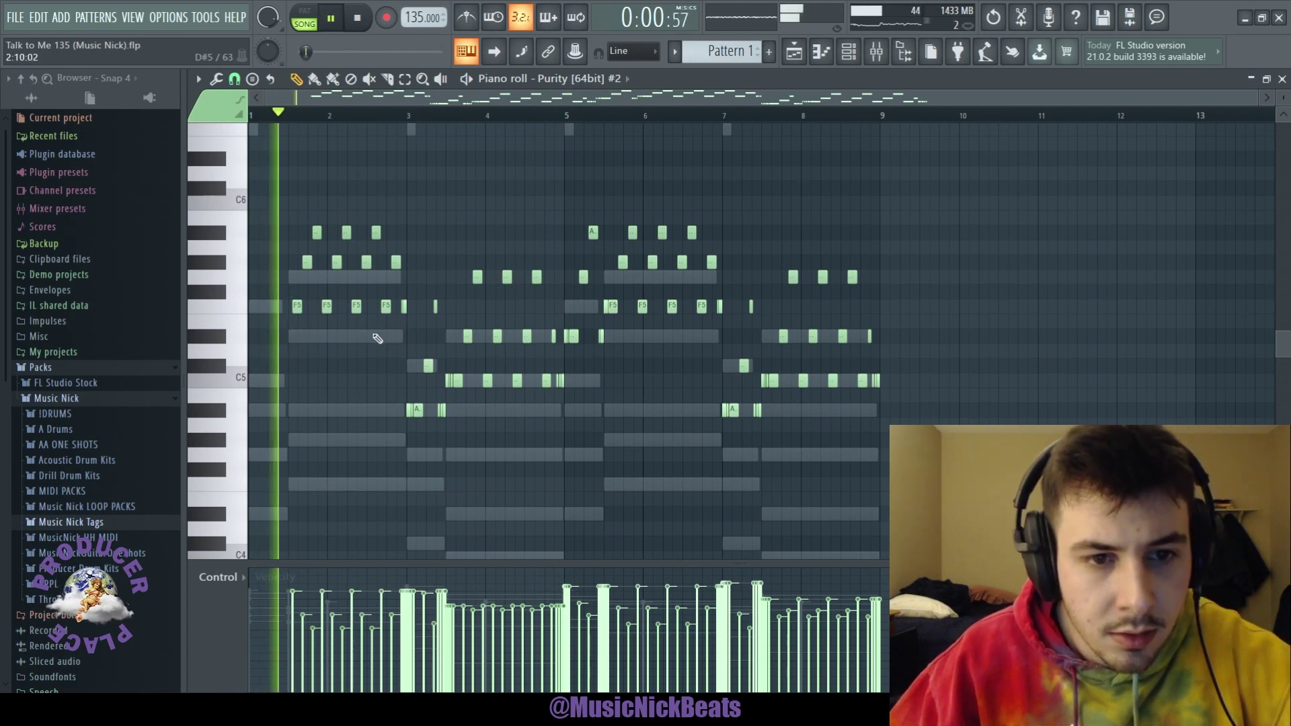
key("space")
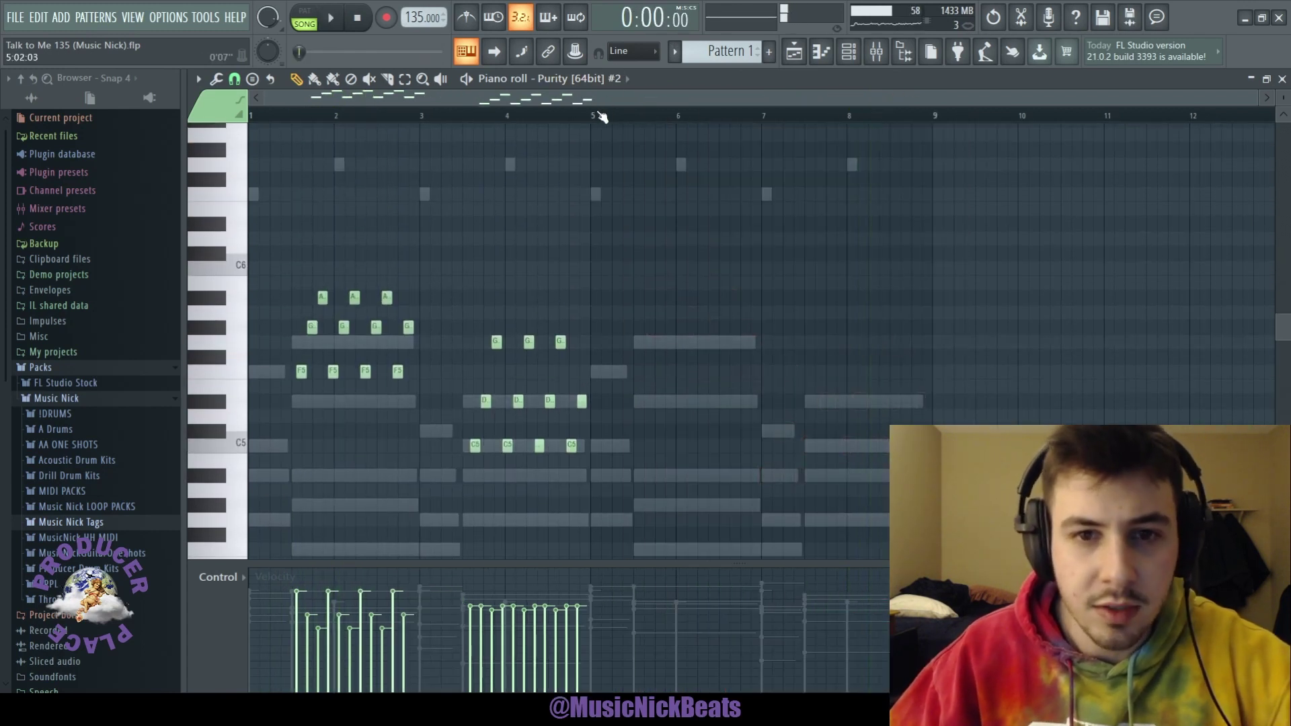
Duplicate the second Purity's arpeggio from bars 1 to 4 into bars 5 to 8 and play it back
left_click_drag(600, 117, 144, 193)
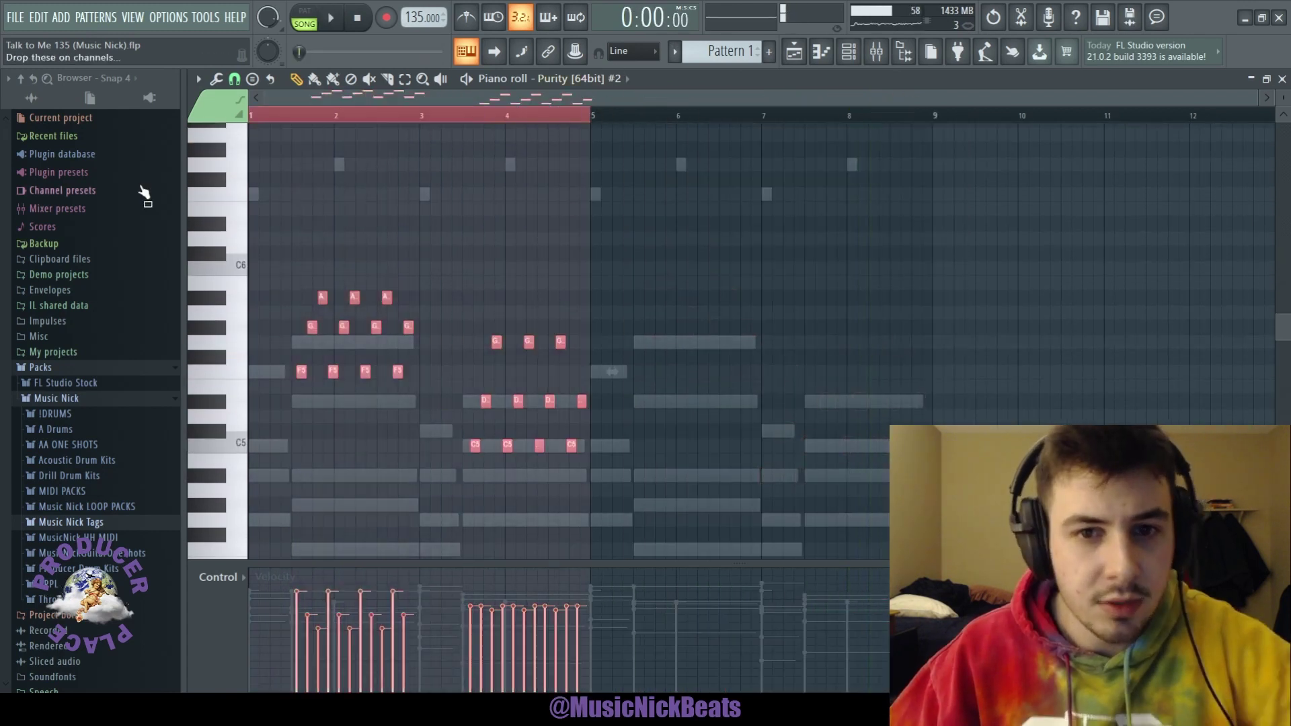
key("ctrl+b")
key("space")
scroll(1113, 325, "down", 3)
Close the piano roll and adjust the Decay of ValhallaVintageVerb on the second Purity's mixer track
key("Escape")
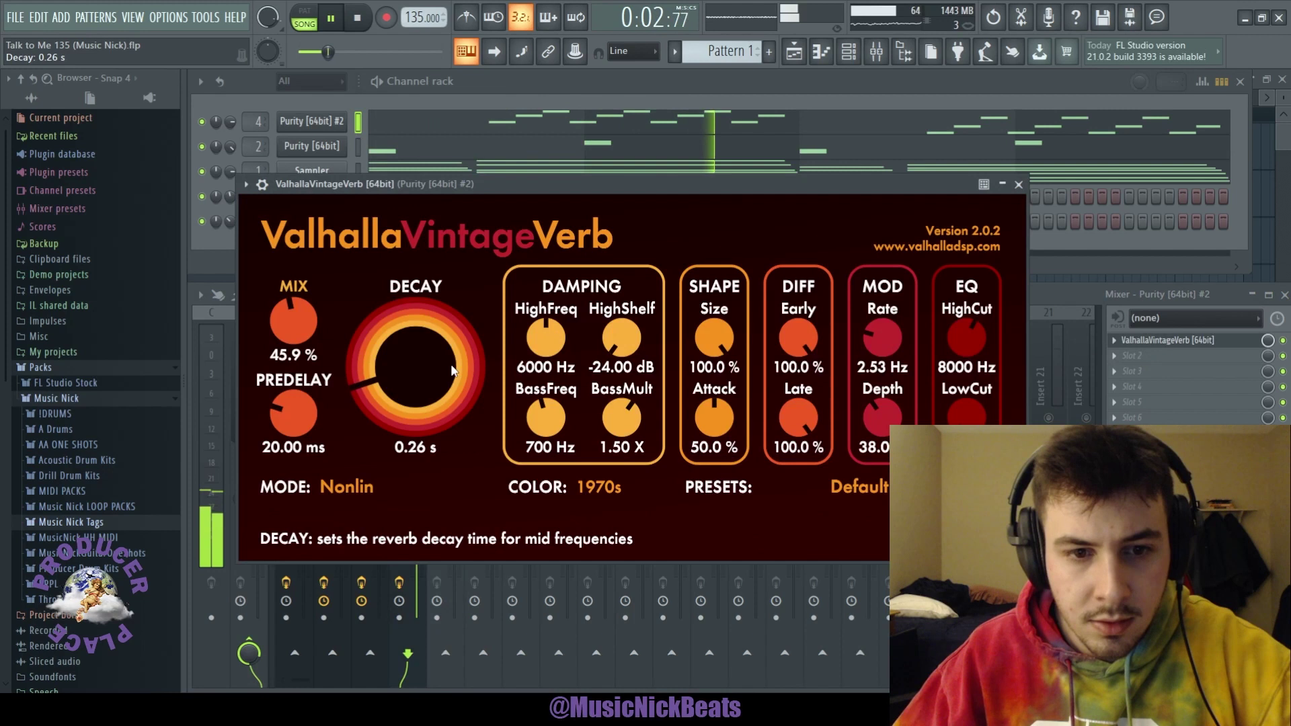
left_click_drag(452, 371, 398, 356)
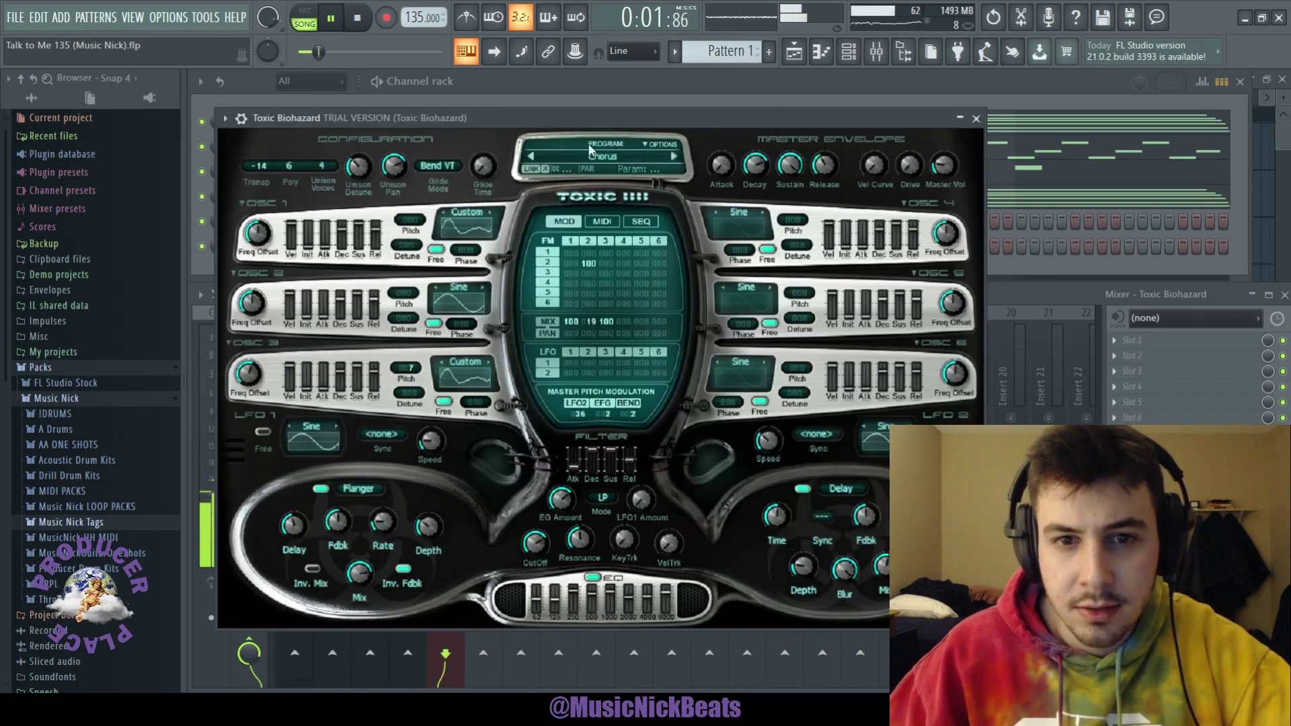
Process the Toxic Biohazard track with Gross Beat's 1 Beat Gate and shift the lowest band of Fruity Parametric EQ 2 up in frequency
left_click(977, 119)
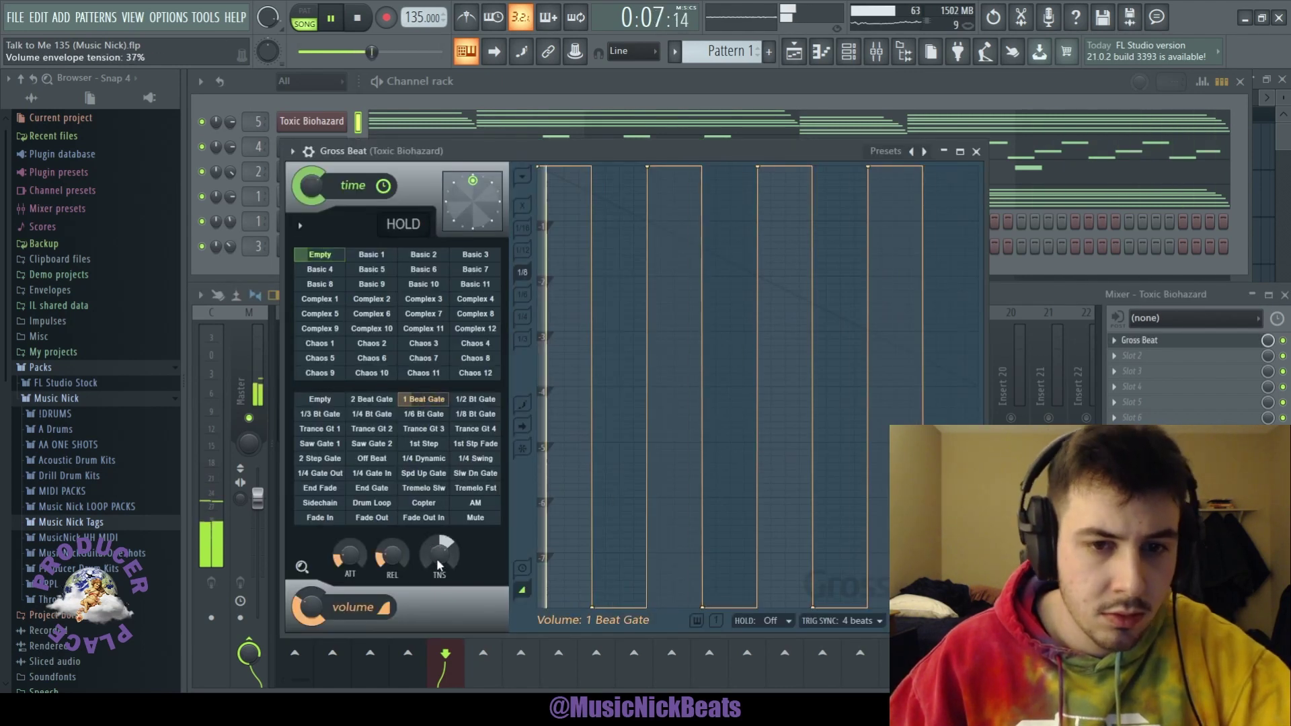
left_click(977, 151)
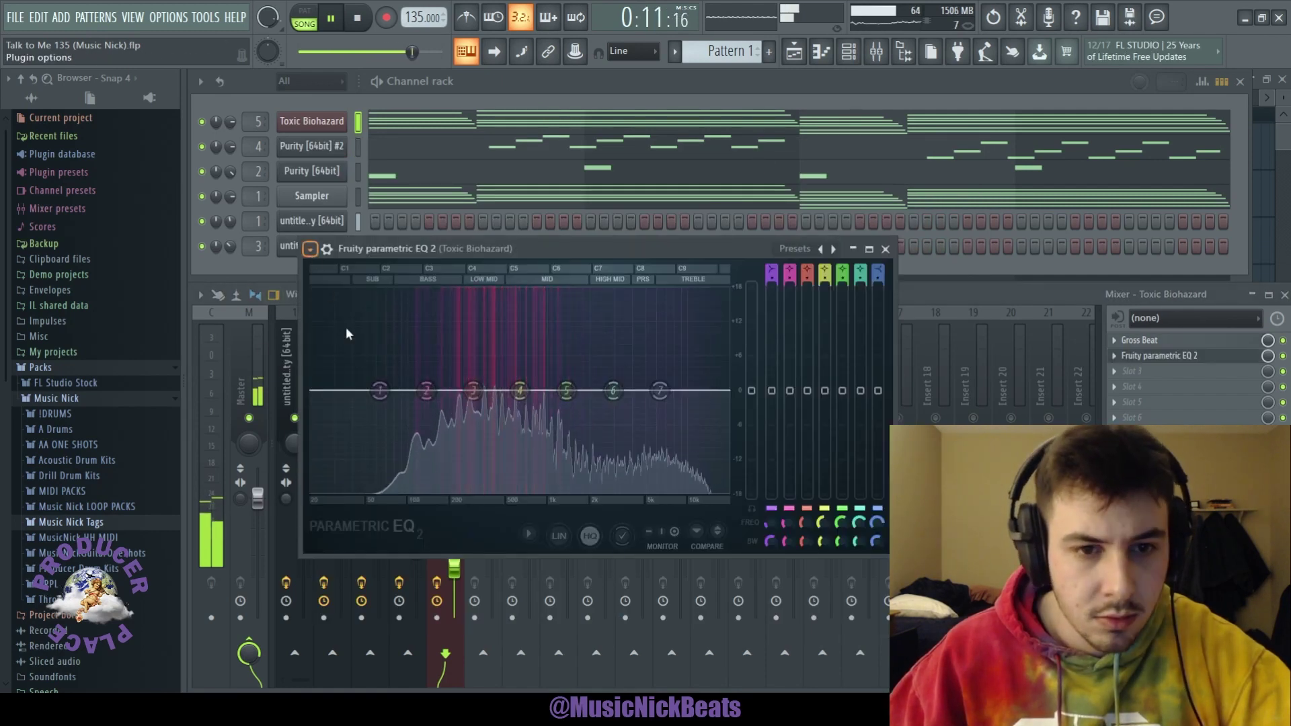
left_click(536, 421)
left_click_drag(355, 390, 412, 390)
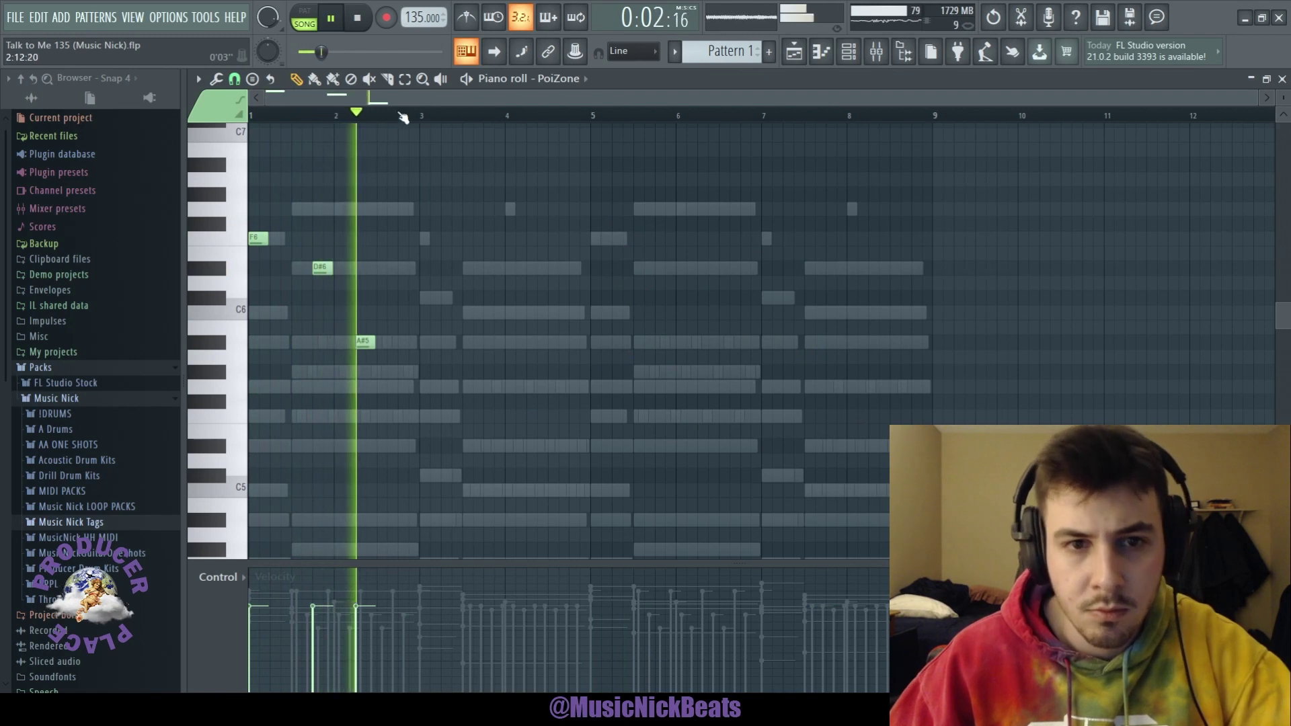
Repeat the two-bar PoiZone melody three times to fill eight bars, select all its notes and close the piano roll
left_click_drag(414, 116, 253, 140)
key("ctrl+b")
key("ctrl+b")
key("ctrl+b")
key("ctrl+a")
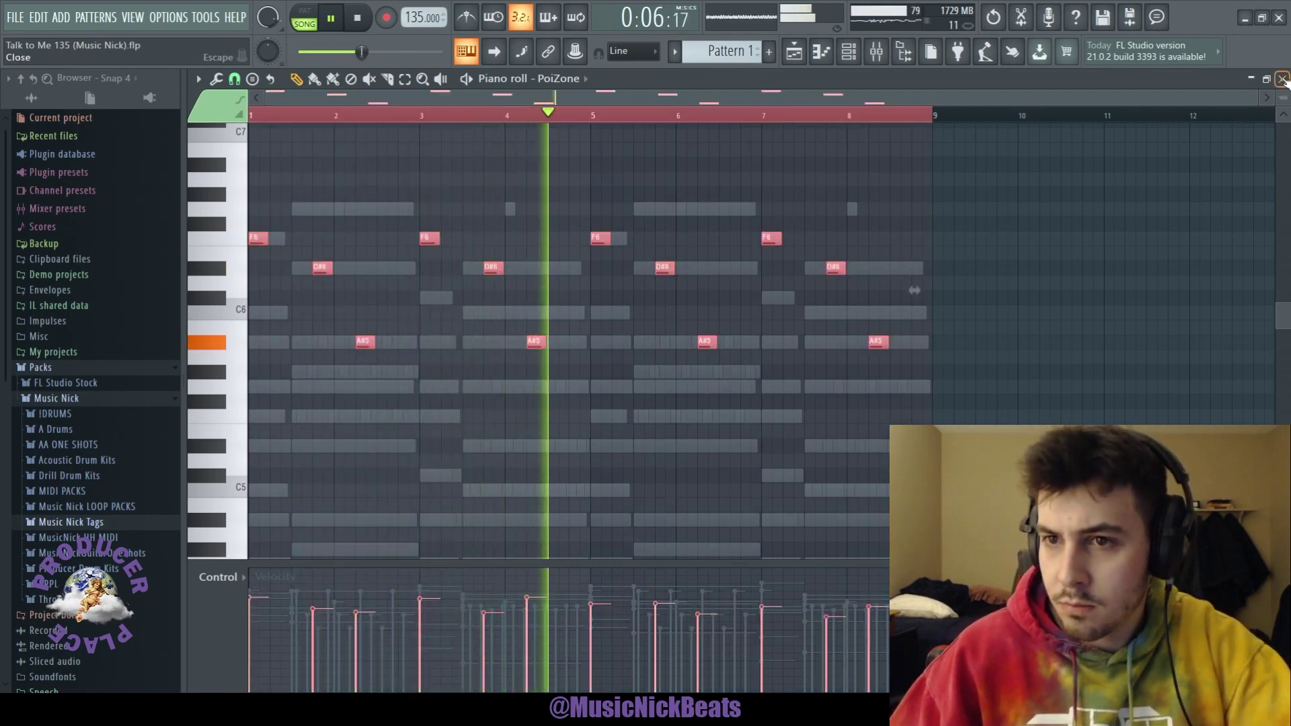
left_click(1281, 79)
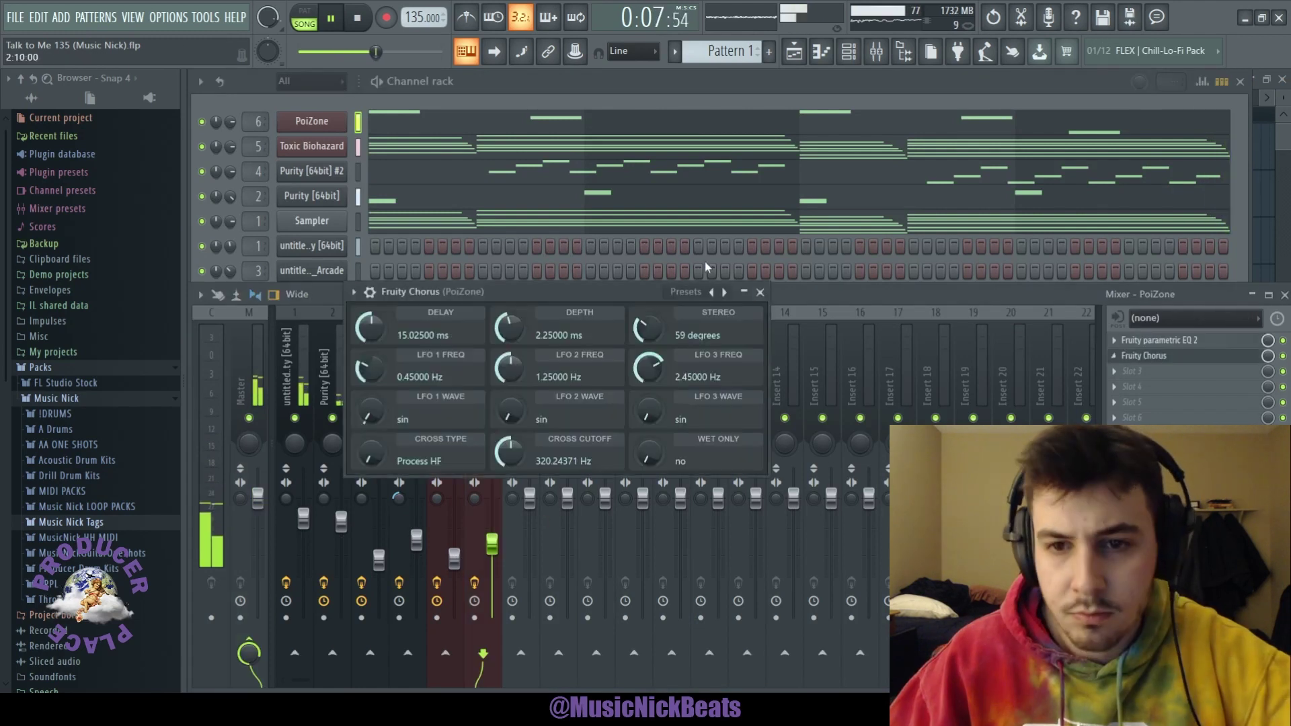
Add Fruity Chorus, Fruity Flanger and Fruity Flangus to the PoiZone mixer track and close their windows
left_click(760, 292)
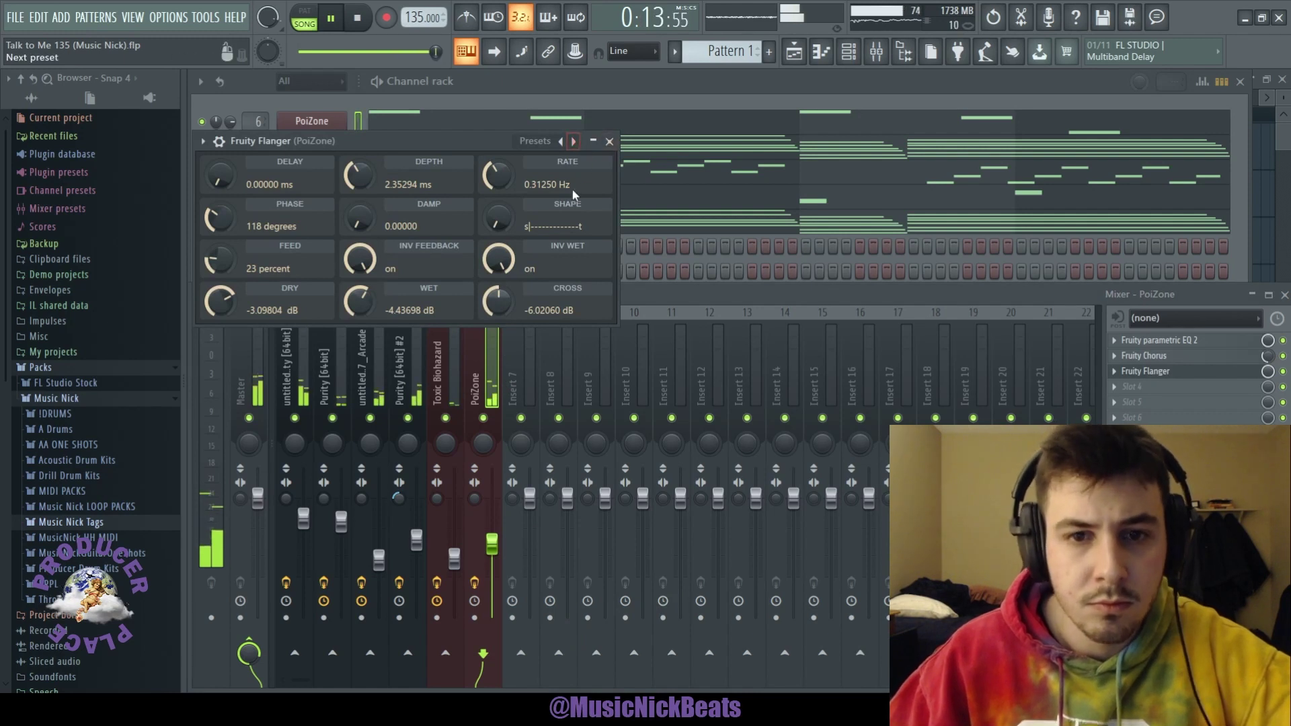
left_click(1145, 371)
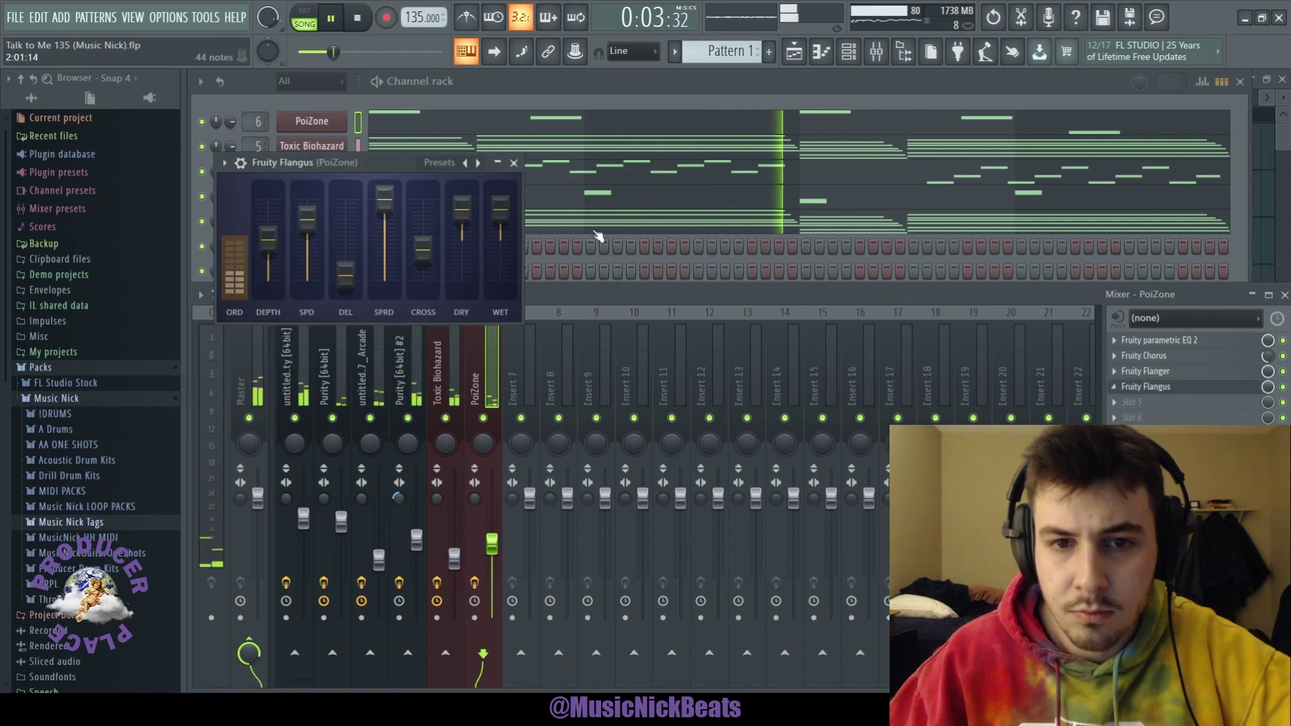
left_click(516, 164)
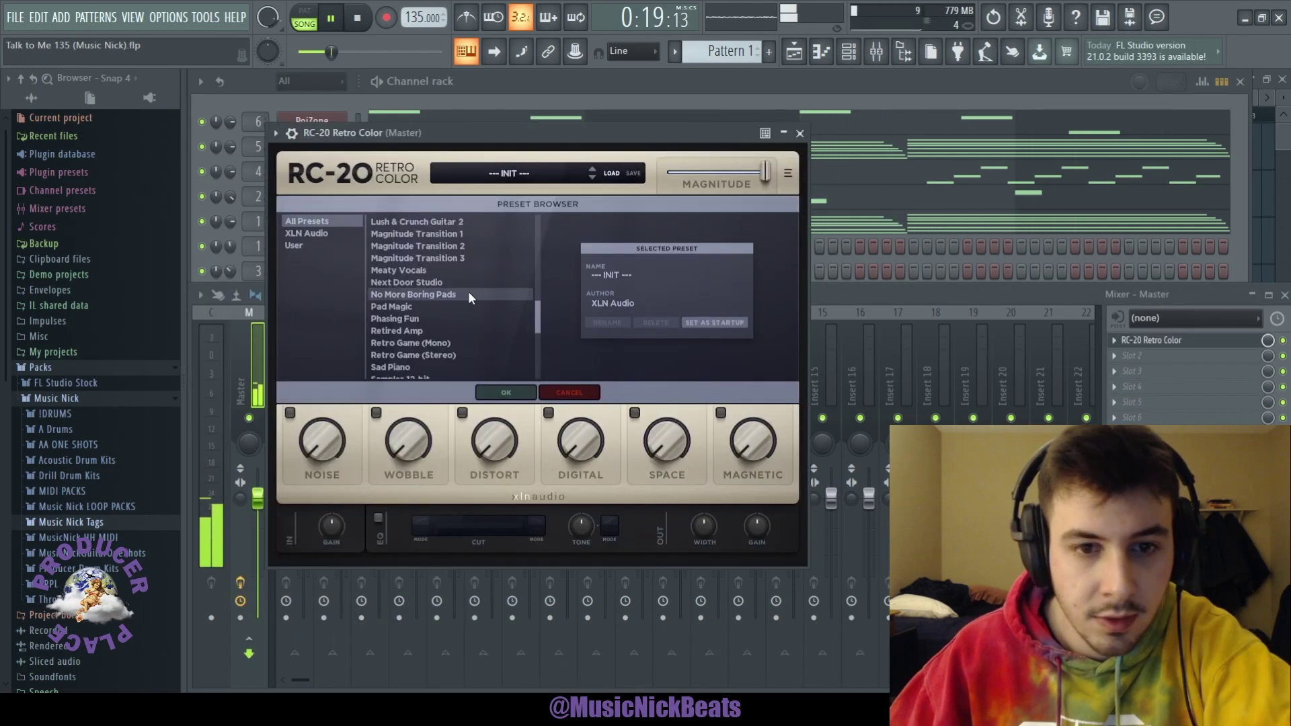
Load the No More Boring Pads preset in RC-20 Retro Color on the Master and set its Magnitude to 30%
left_click(468, 291)
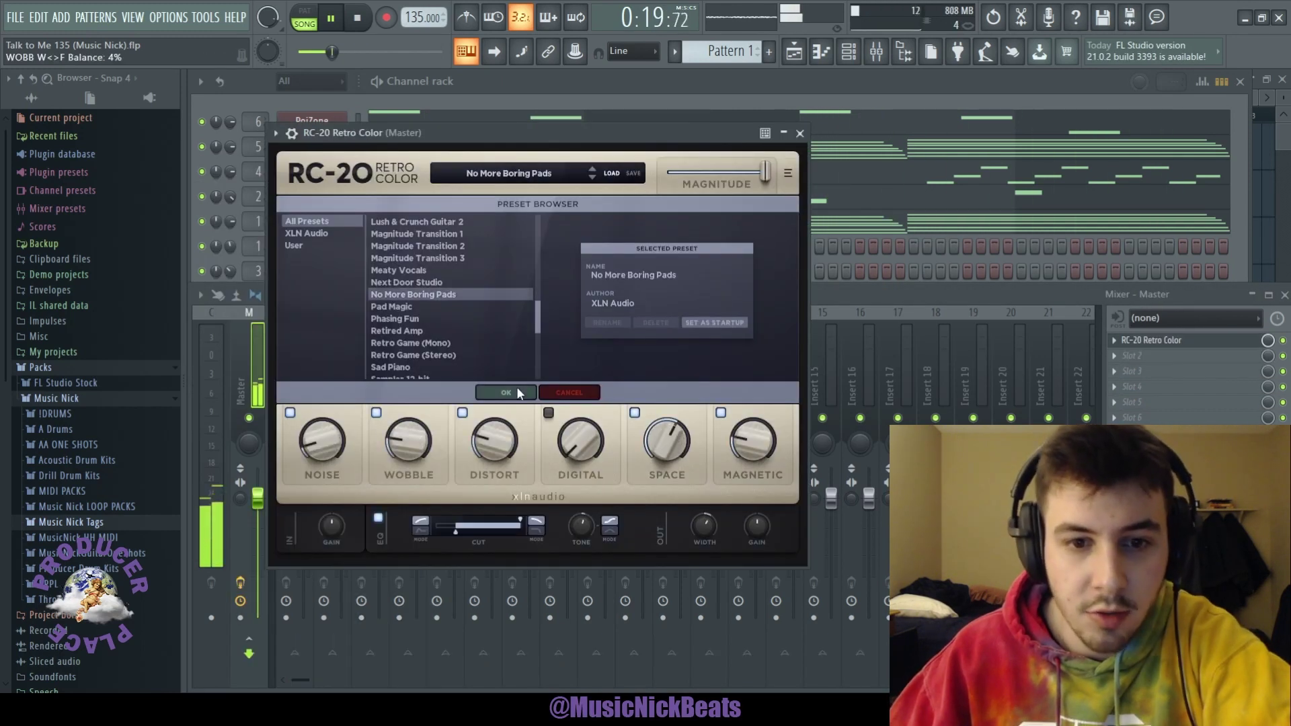
left_click(516, 386)
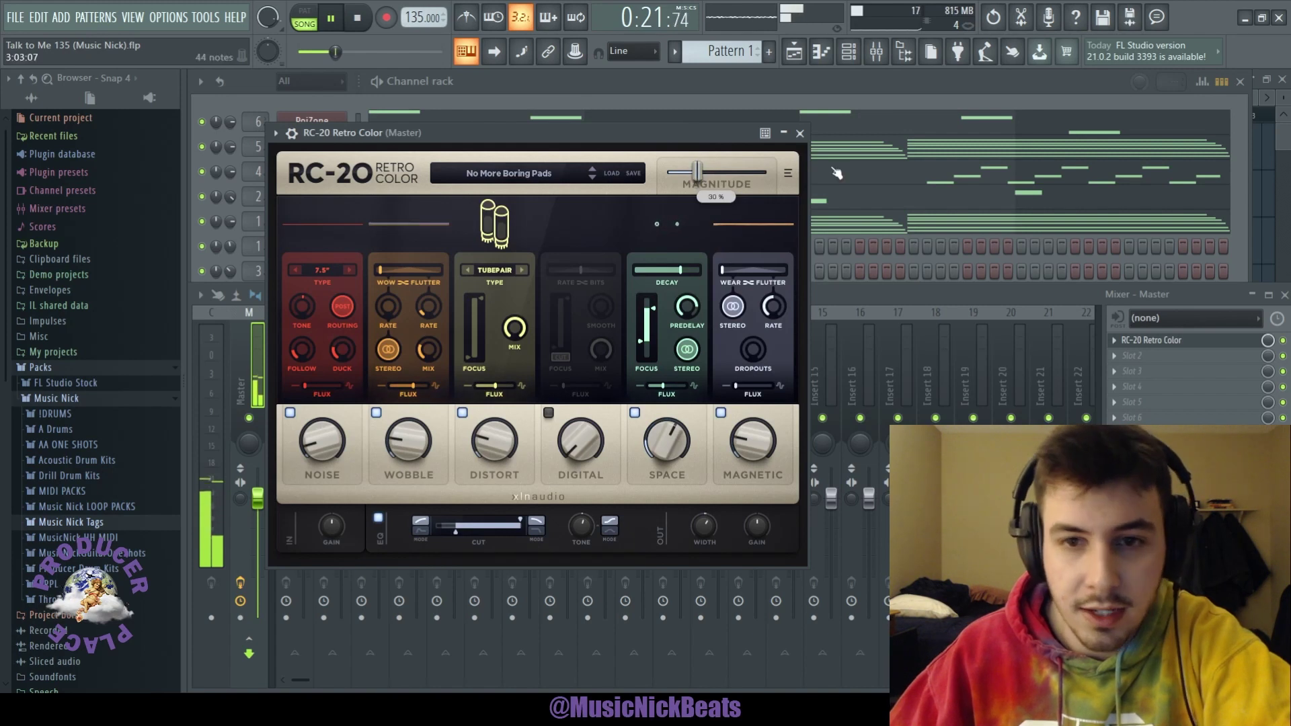
left_click(783, 132)
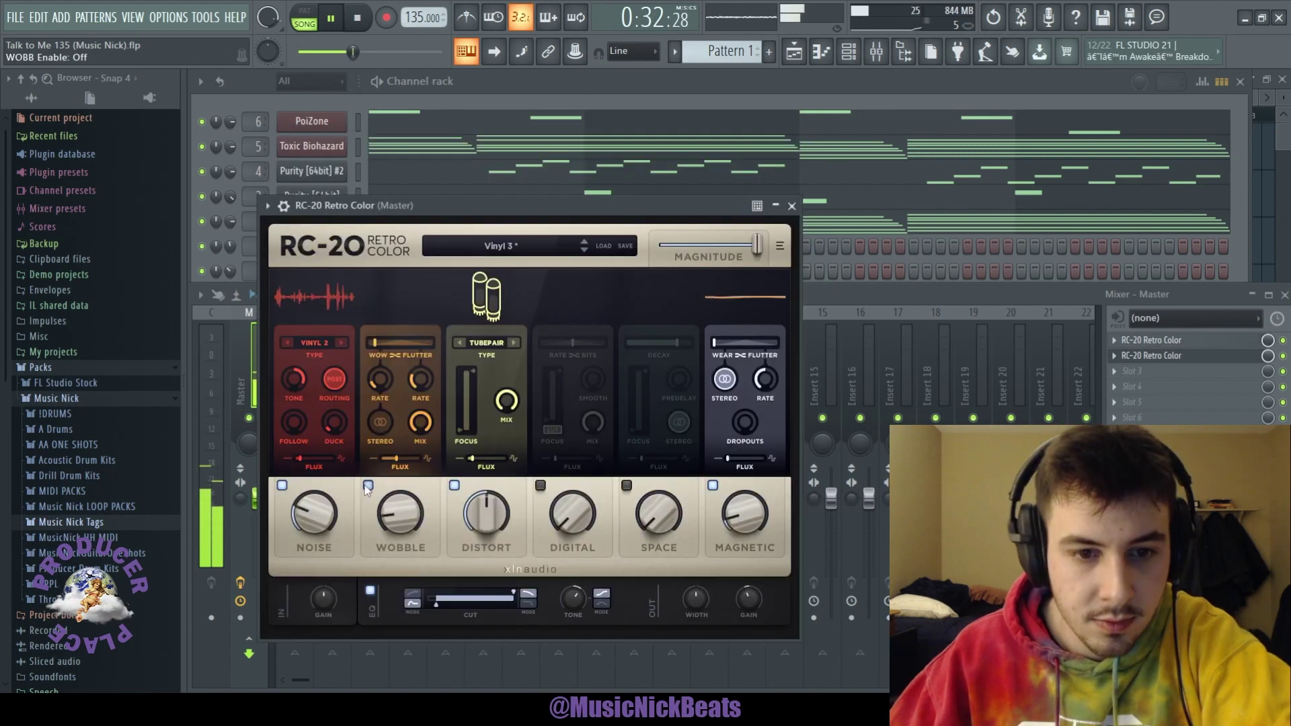
Turn off Wobble in the Master's second RC-20 and pull down the lowest band of the Master's Fruity Parametric EQ 2
left_click(368, 486)
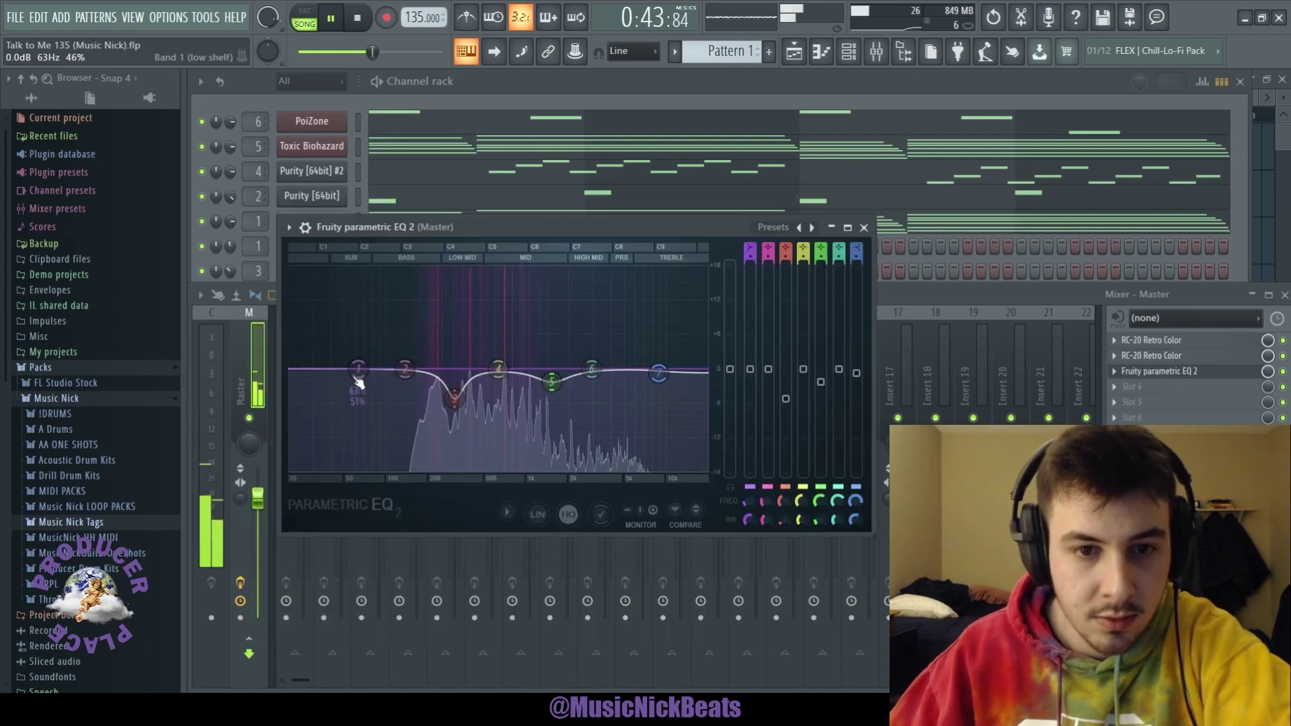
left_click_drag(361, 375, 390, 478)
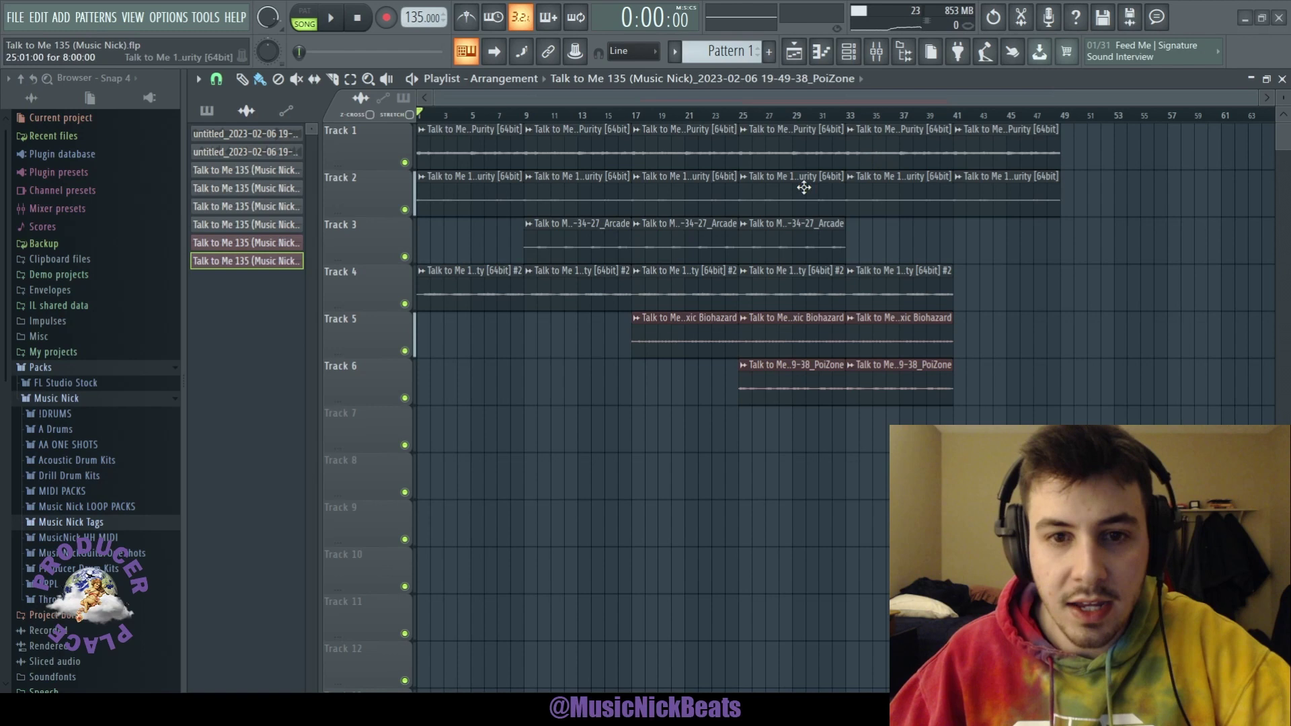
Select the whole arrangement, set the rendered master clip's time-stretching mode to Auto and restart playback
key("ctrl+a")
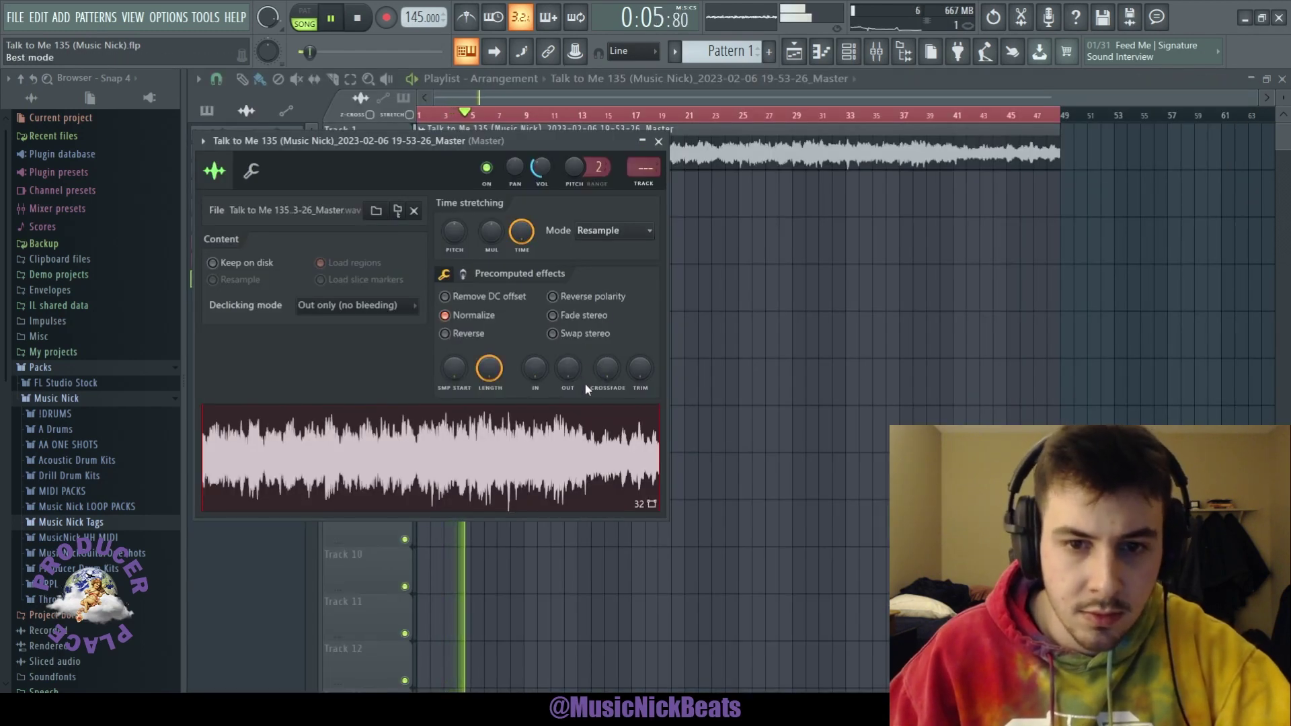
left_click(584, 384)
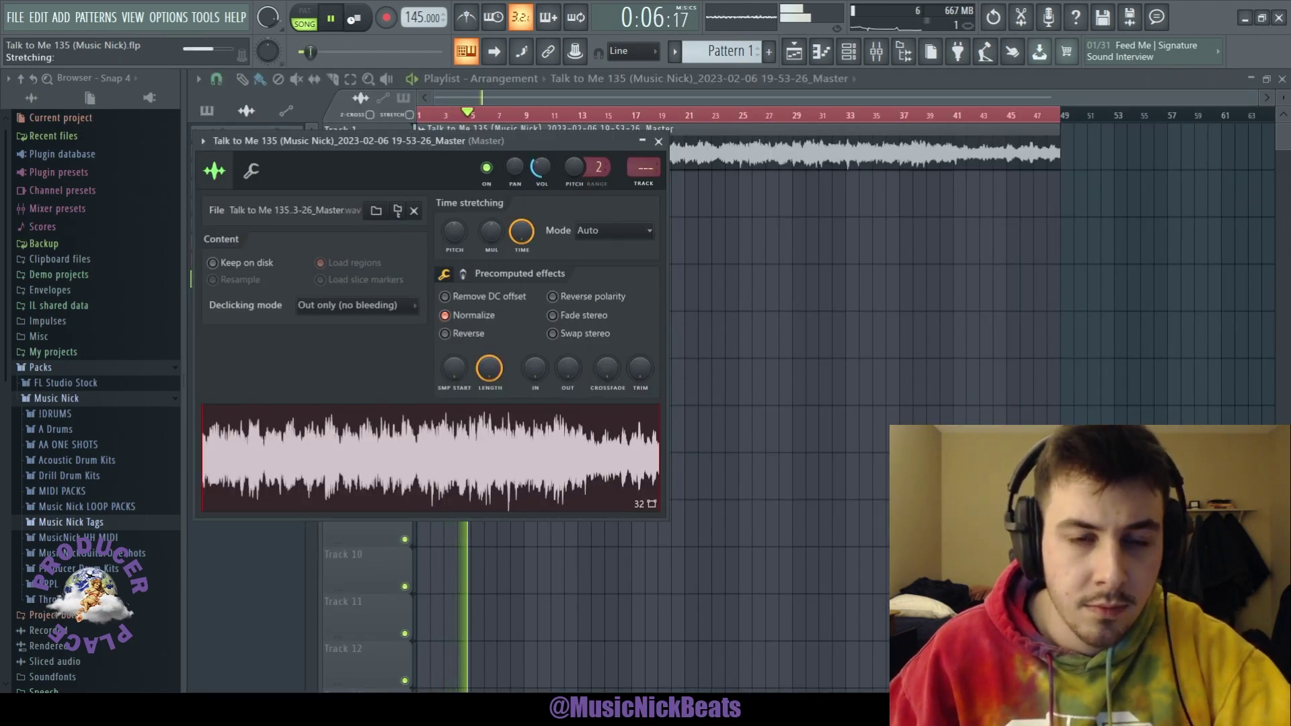
left_click(360, 20)
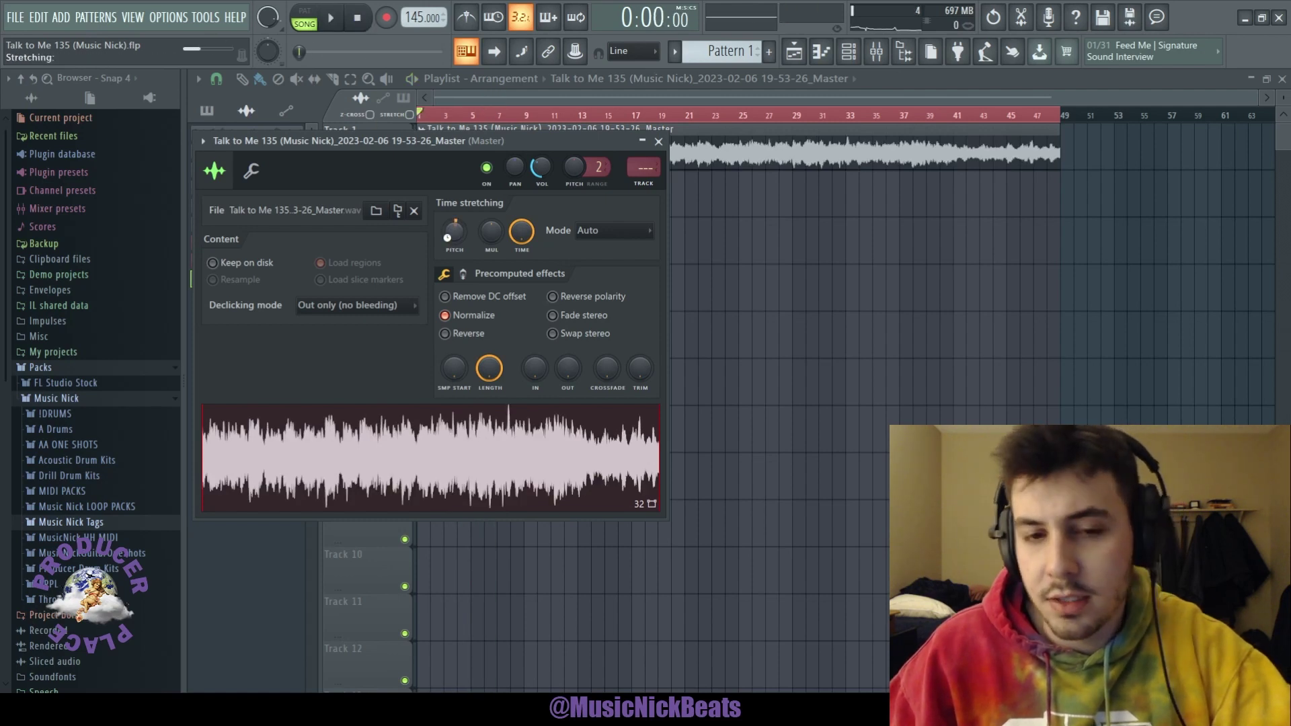
key("space")
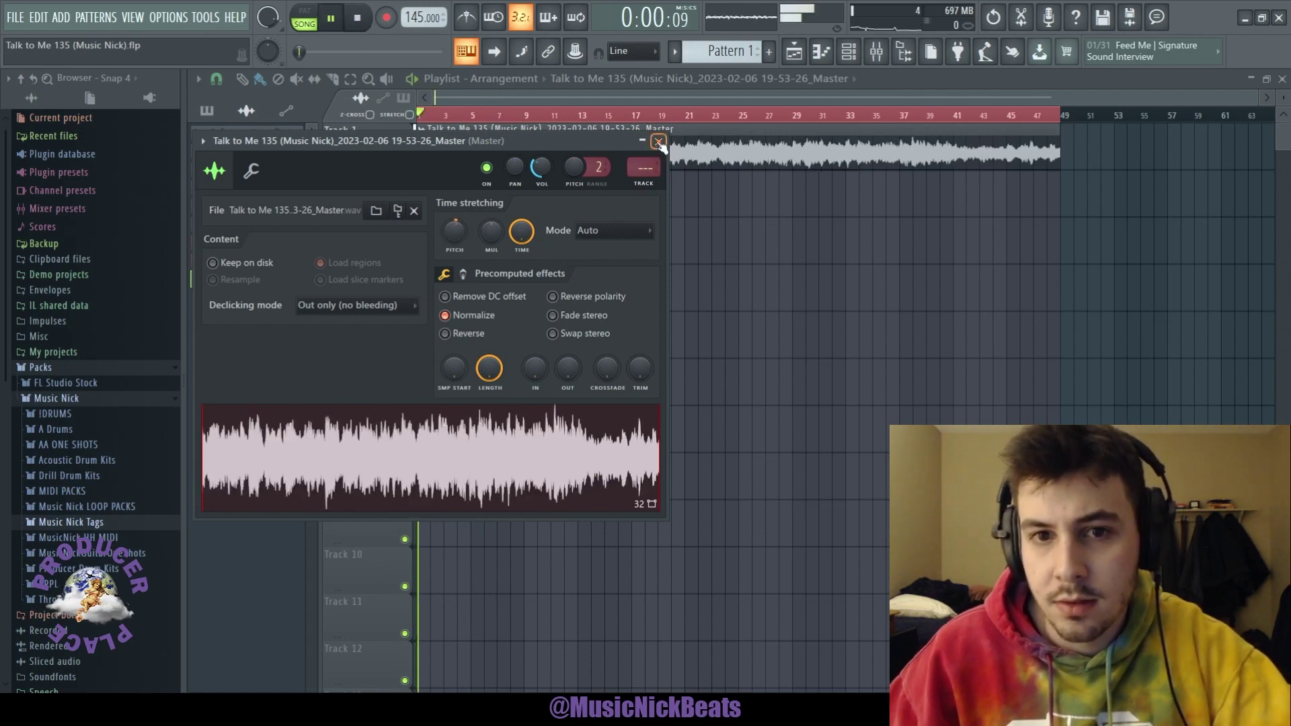
Close the master clip's channel settings and select its track, insert 1, in the mixer
left_click(658, 141)
key("F9")
left_click(298, 385)
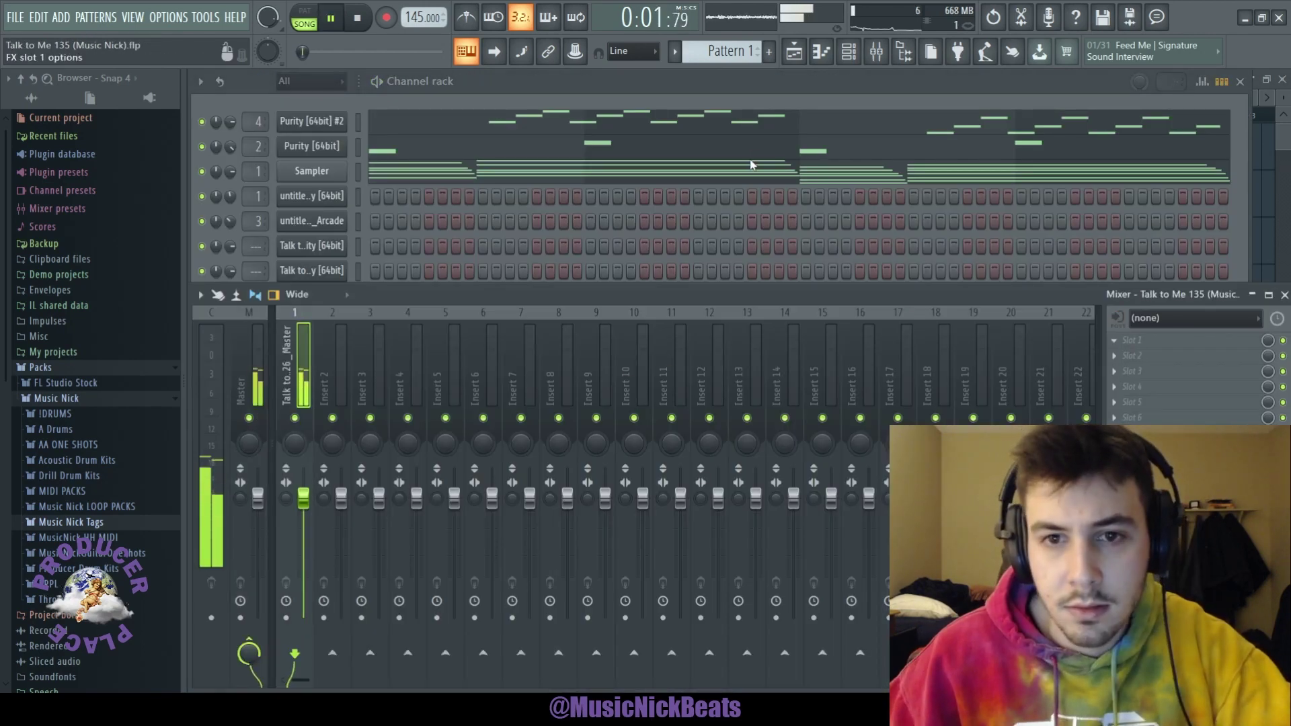
Load RCompressor Stereo on the Master track and close its window
left_click_drag(451, 368, 515, 385)
scroll(464, 397, "down", 5)
scroll(516, 389, "down", 5)
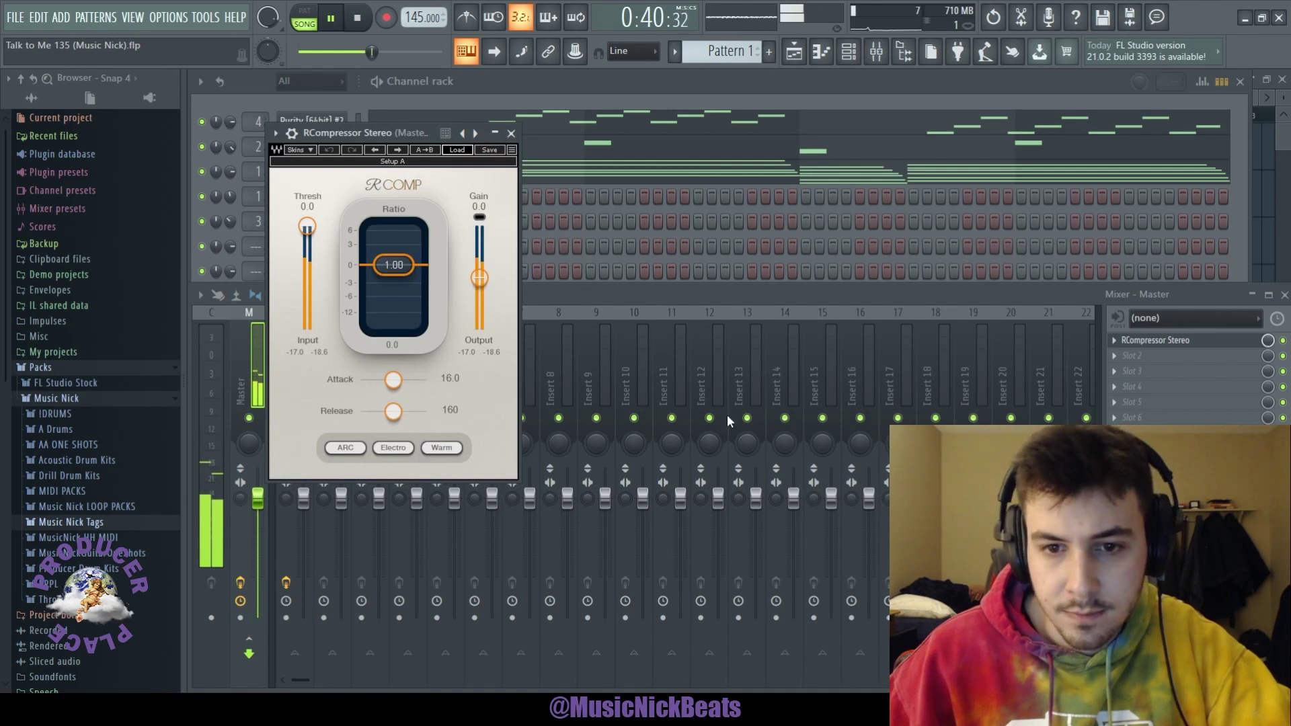
left_click(511, 133)
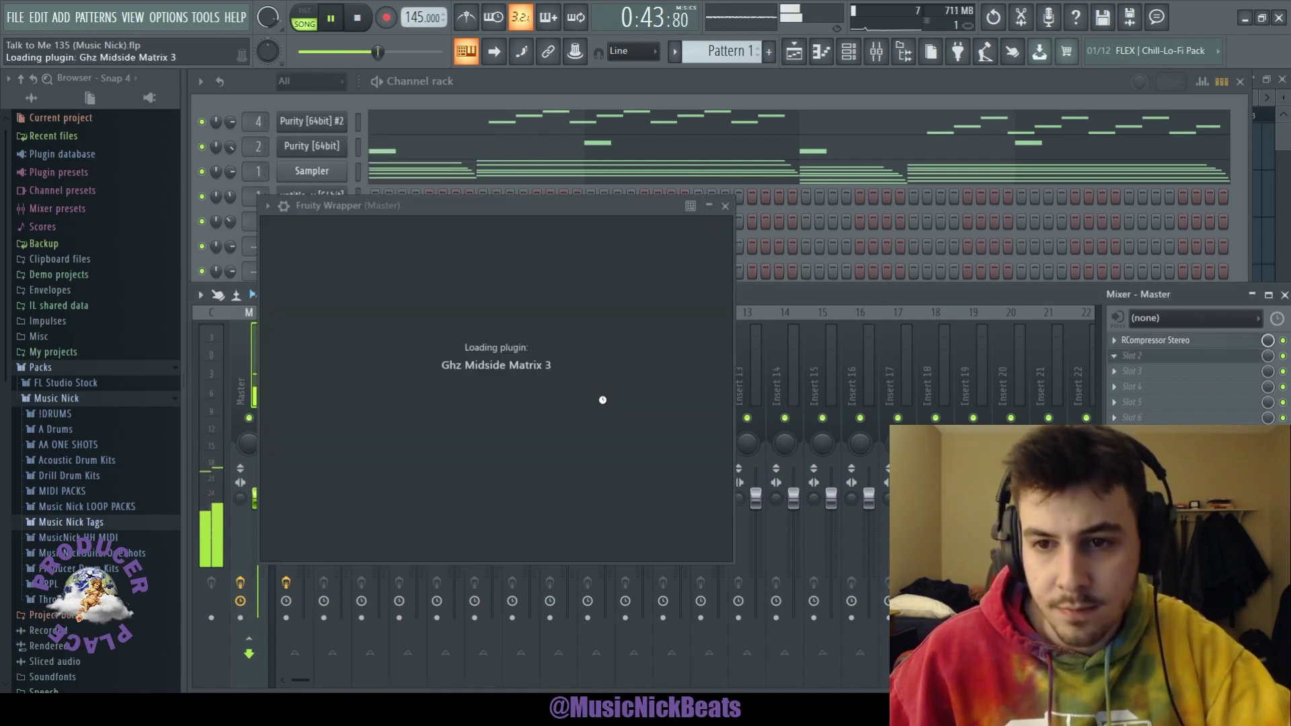
Adjust Ghz Midside Matrix 3 on the Master and pull down band 4 and the lowest band of its Fruity Parametric EQ 2
left_click_drag(544, 314, 546, 304)
left_click(633, 206)
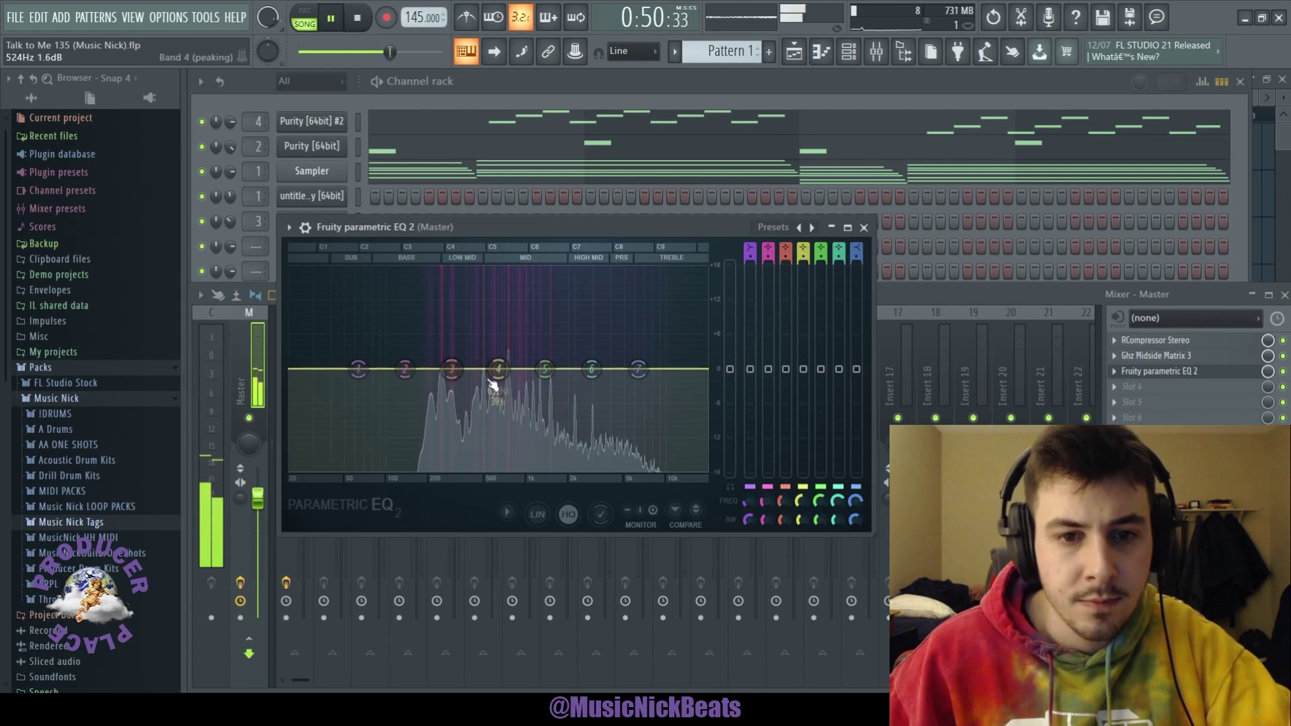
left_click_drag(496, 372, 486, 391)
scroll(485, 392, "down", 4)
left_click_drag(358, 369, 397, 464)
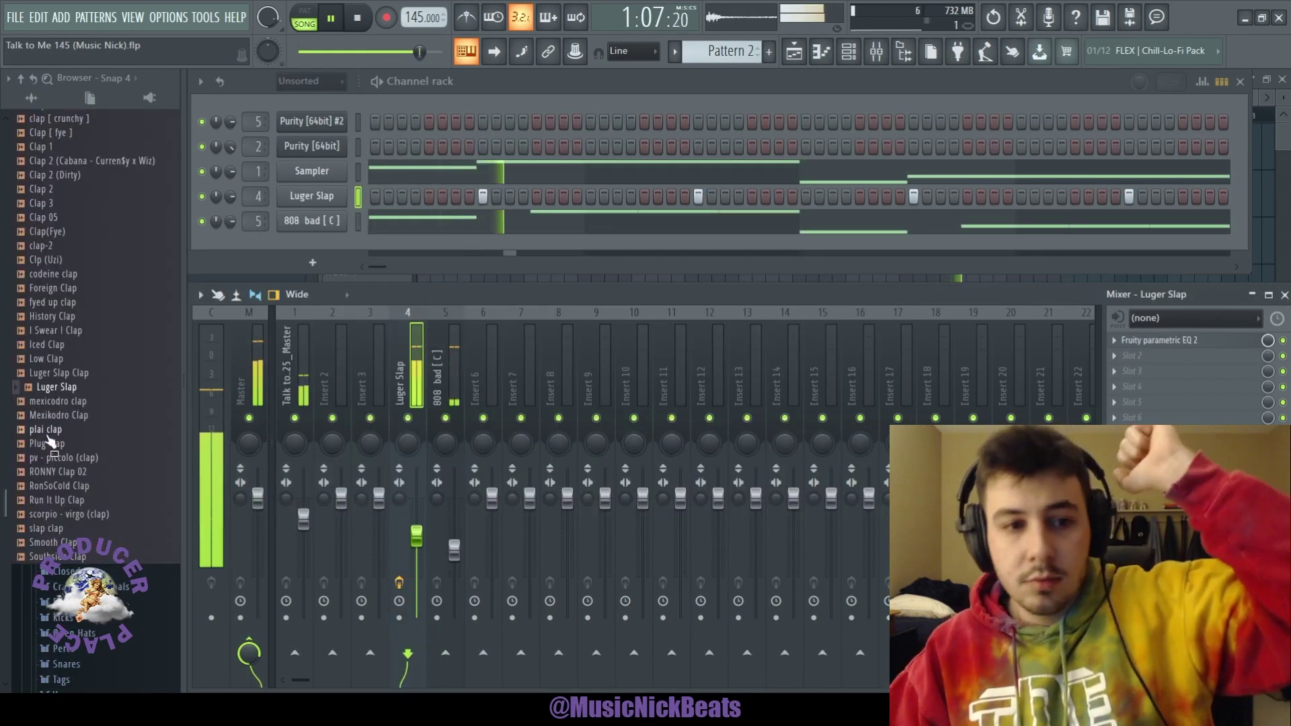
Leave the Claps folder for Closed Hats in the Pi'erre drum kit and audition hi-hat samples such as Cool Hat
scroll(57, 431, "down", 3)
scroll(56, 415, "up", 4)
left_click(81, 260)
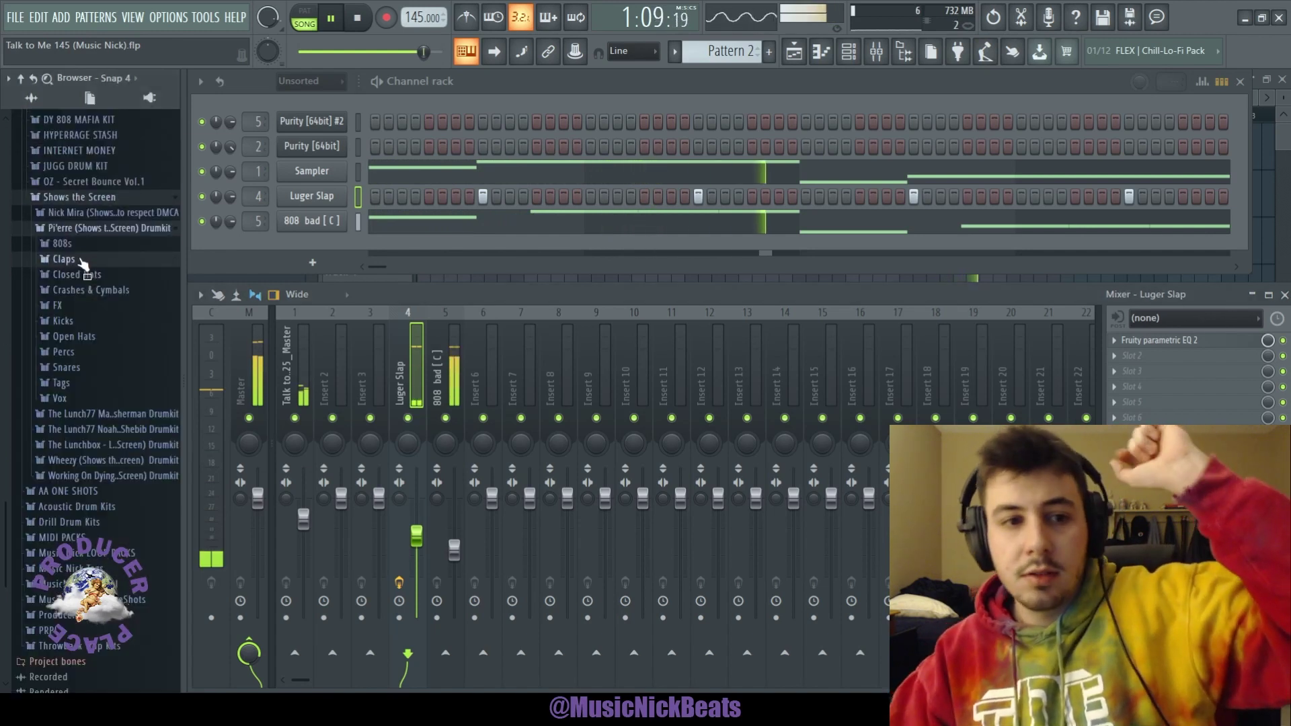
left_click(84, 275)
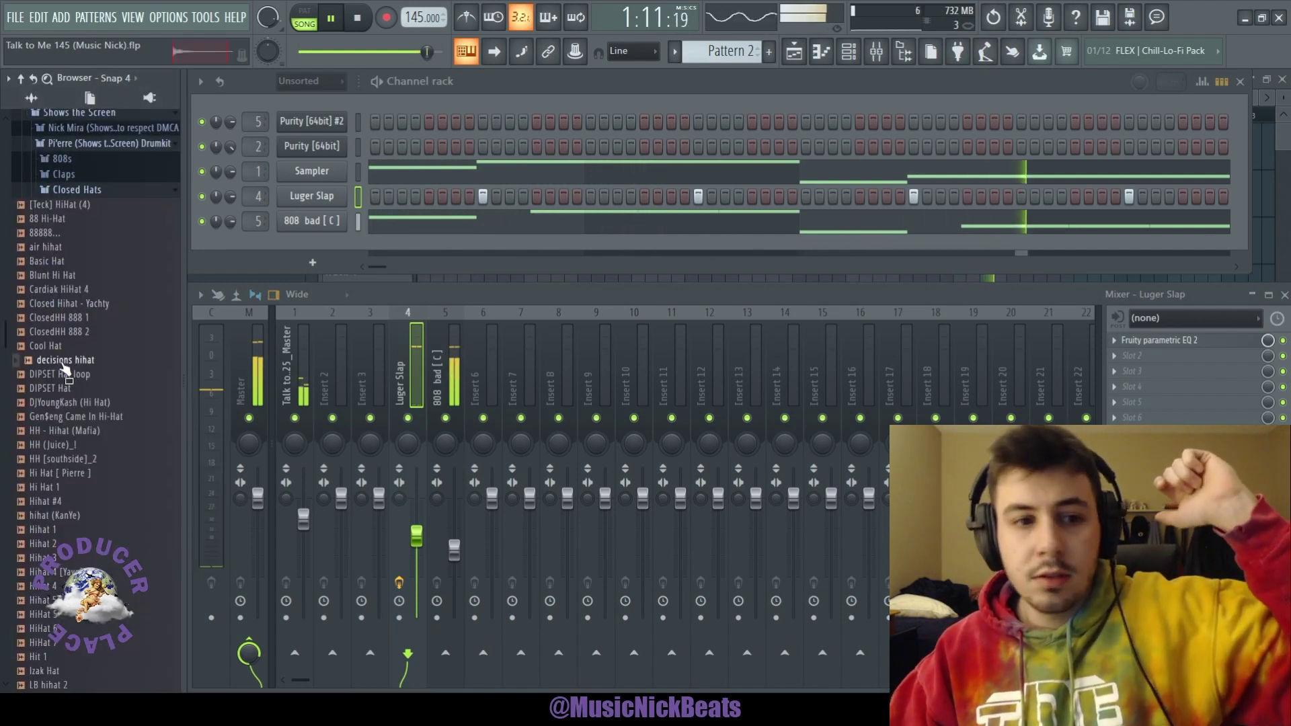
left_click(67, 345)
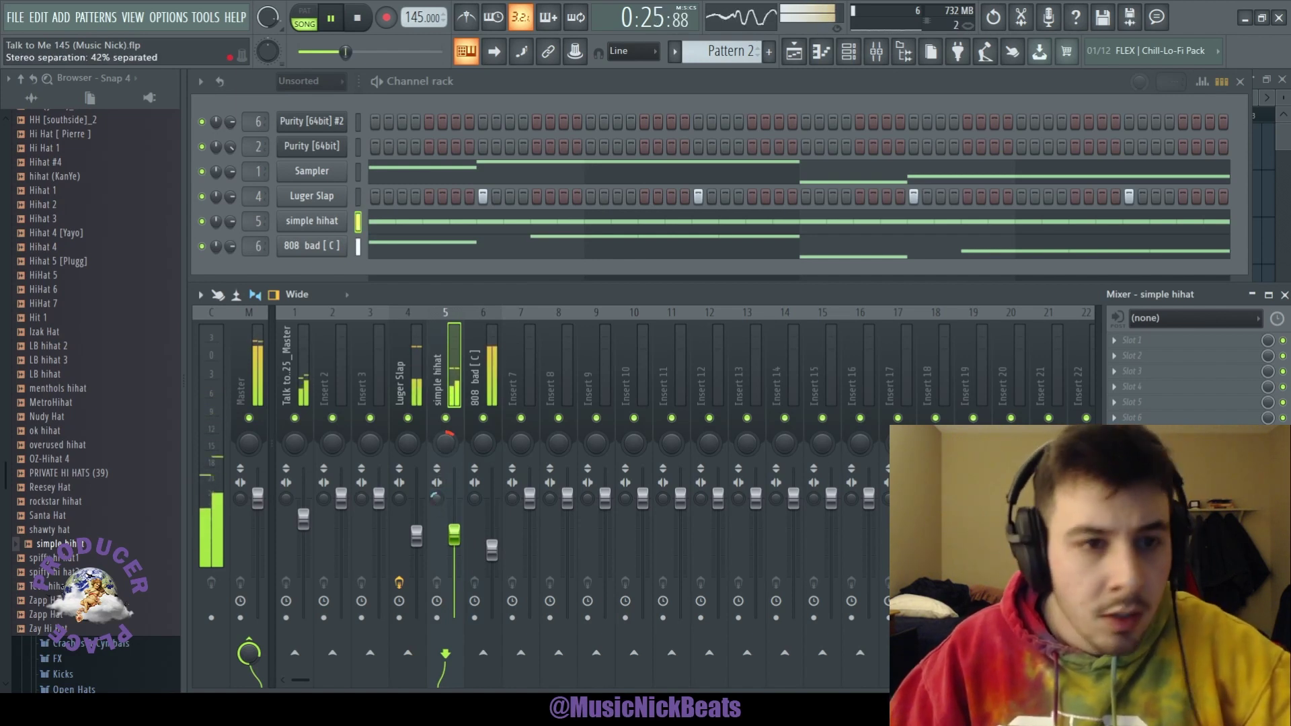
Delete the simple hihat's second note in bars 3, 5 and 7, stop playback and close its piano roll
left_click(414, 222)
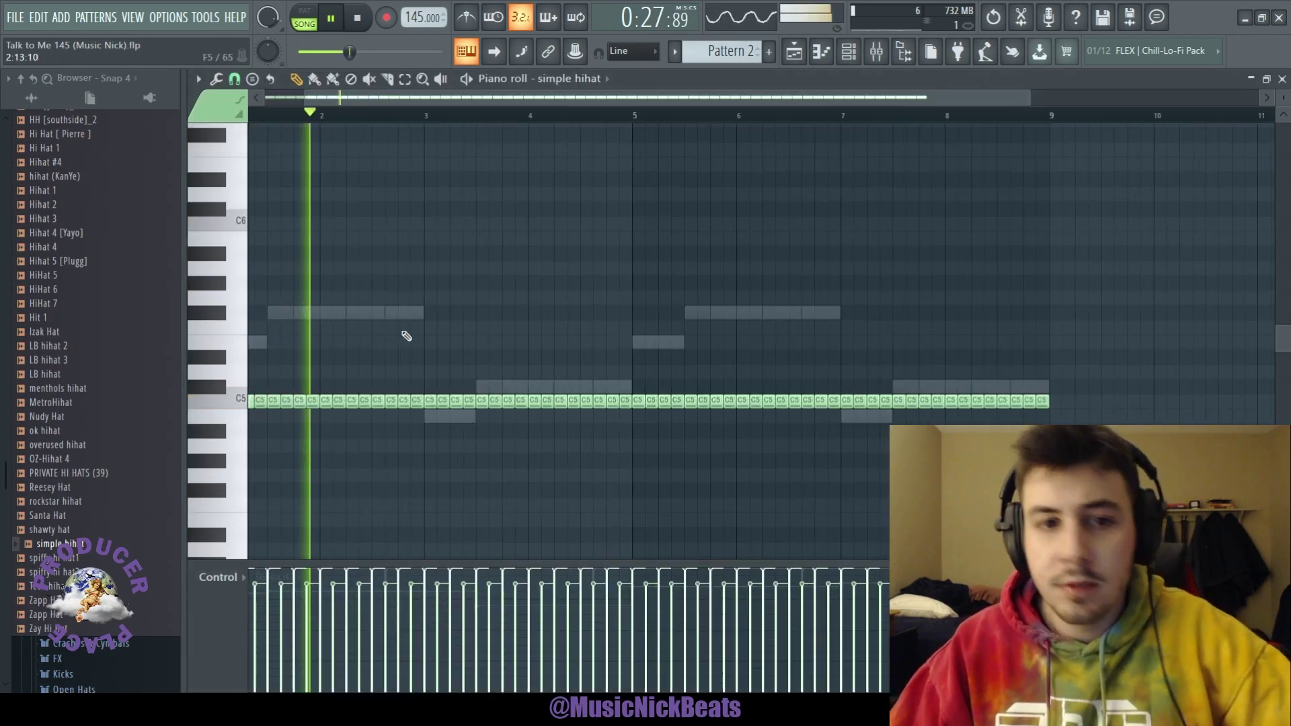
scroll(412, 218, "up", 2)
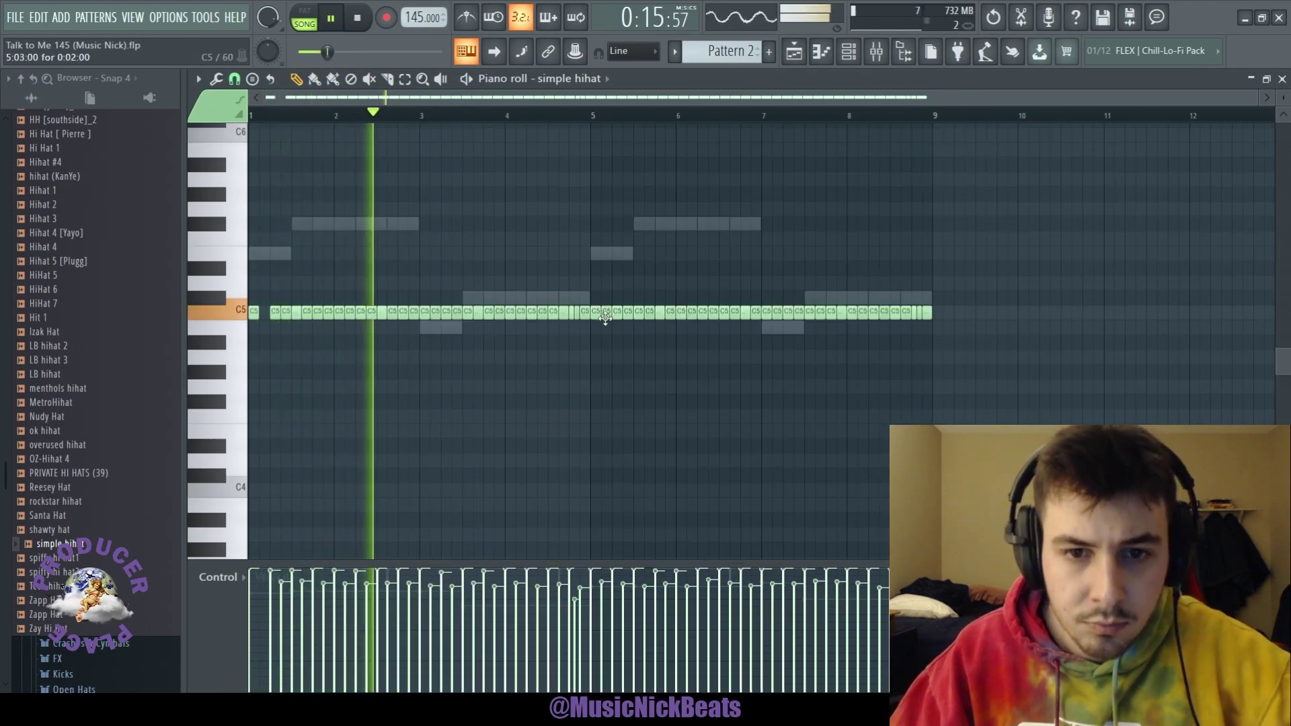
right_click(433, 313)
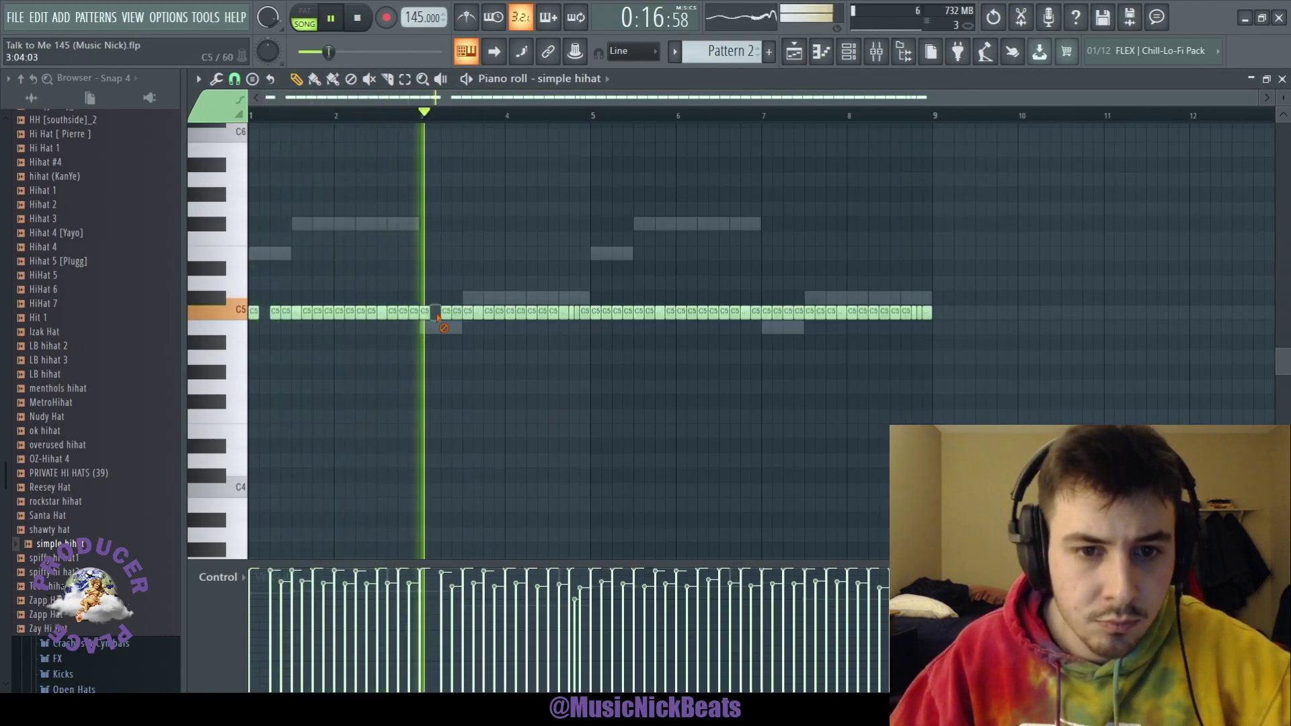
right_click(605, 312)
right_click(777, 313)
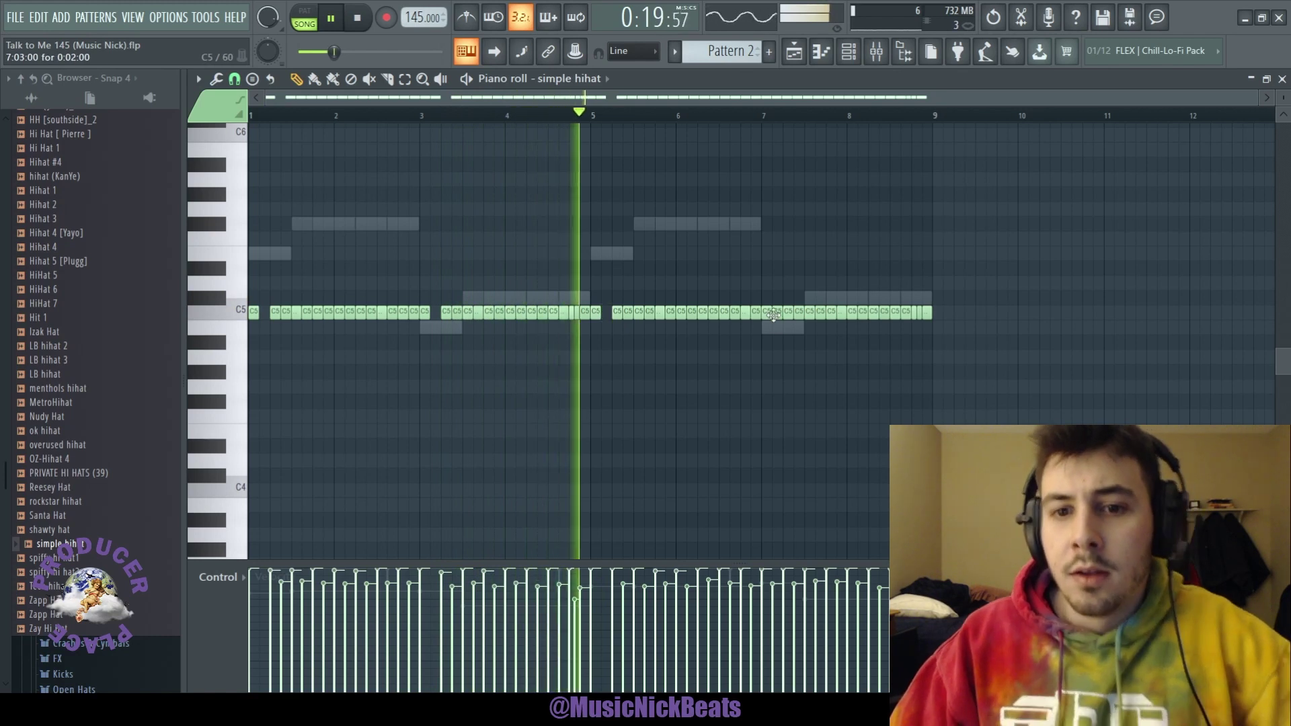
key("space")
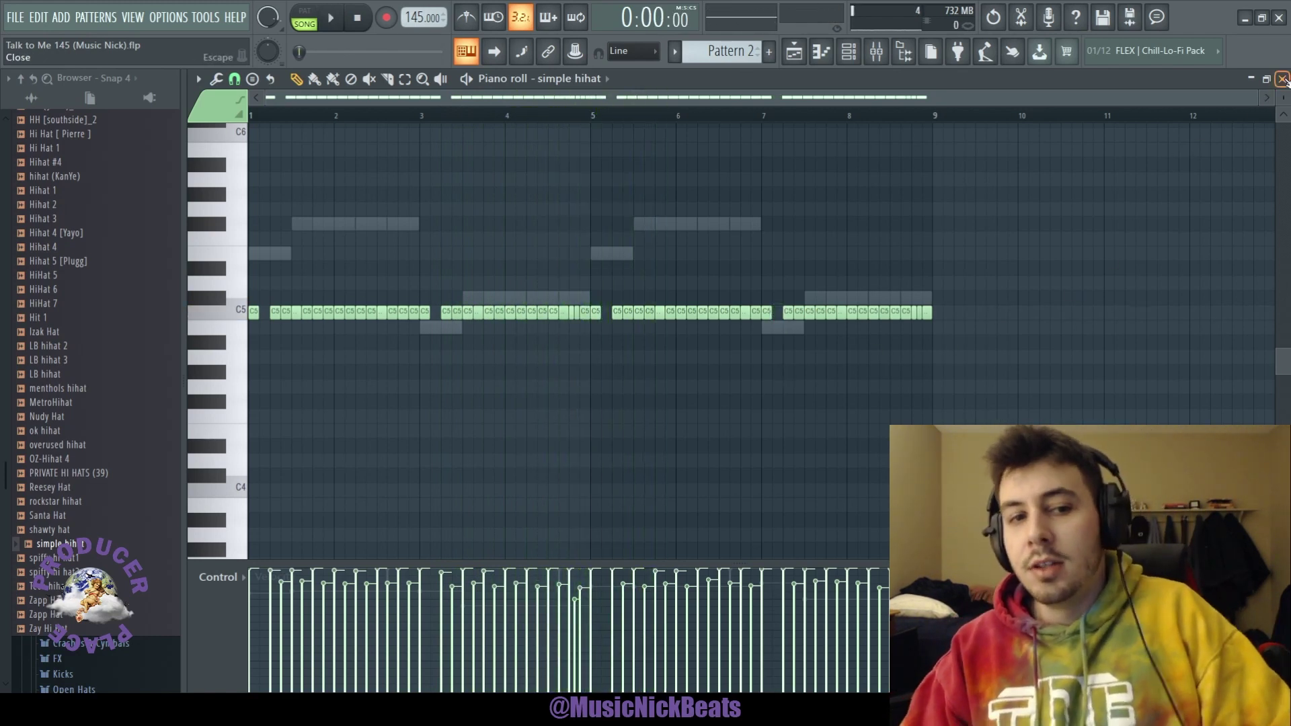
left_click(1283, 79)
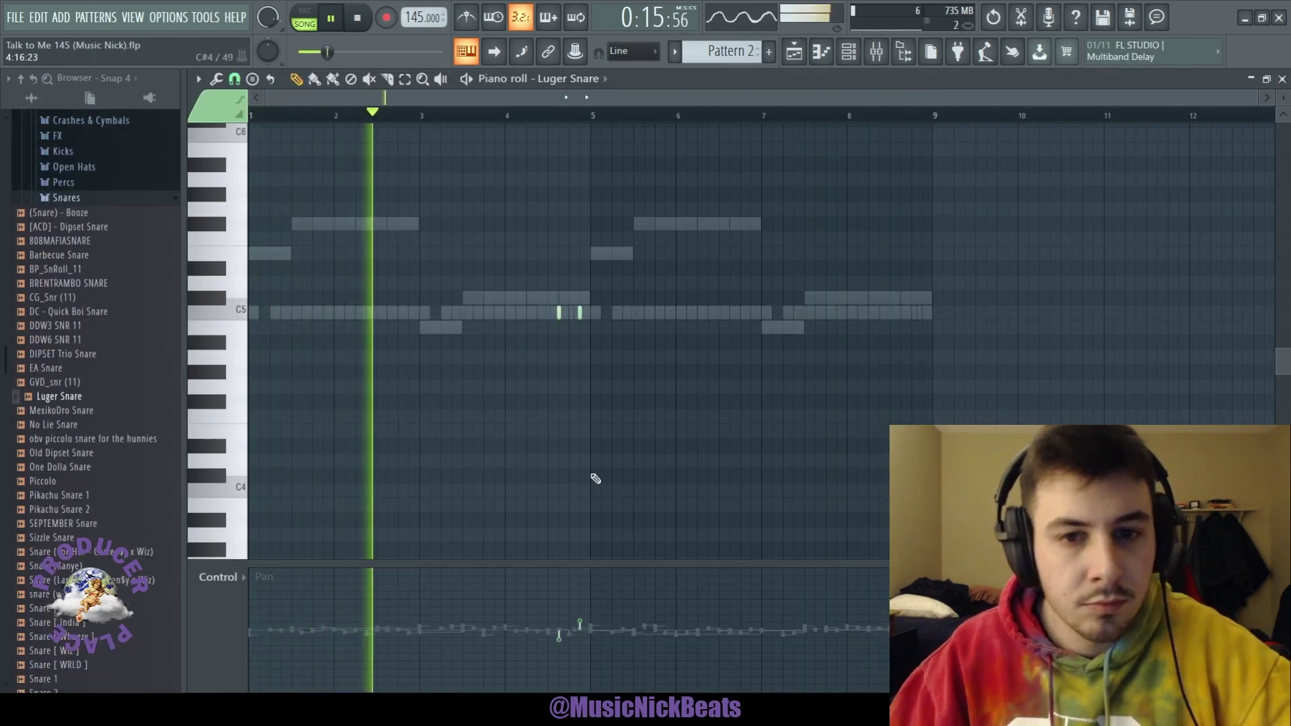
Duplicate the Luger Snare notes of bars 1 to 4 into bars 5 to 8 and close the piano roll
left_click_drag(593, 116, 251, 116)
key("ctrl+b")
key("F7")
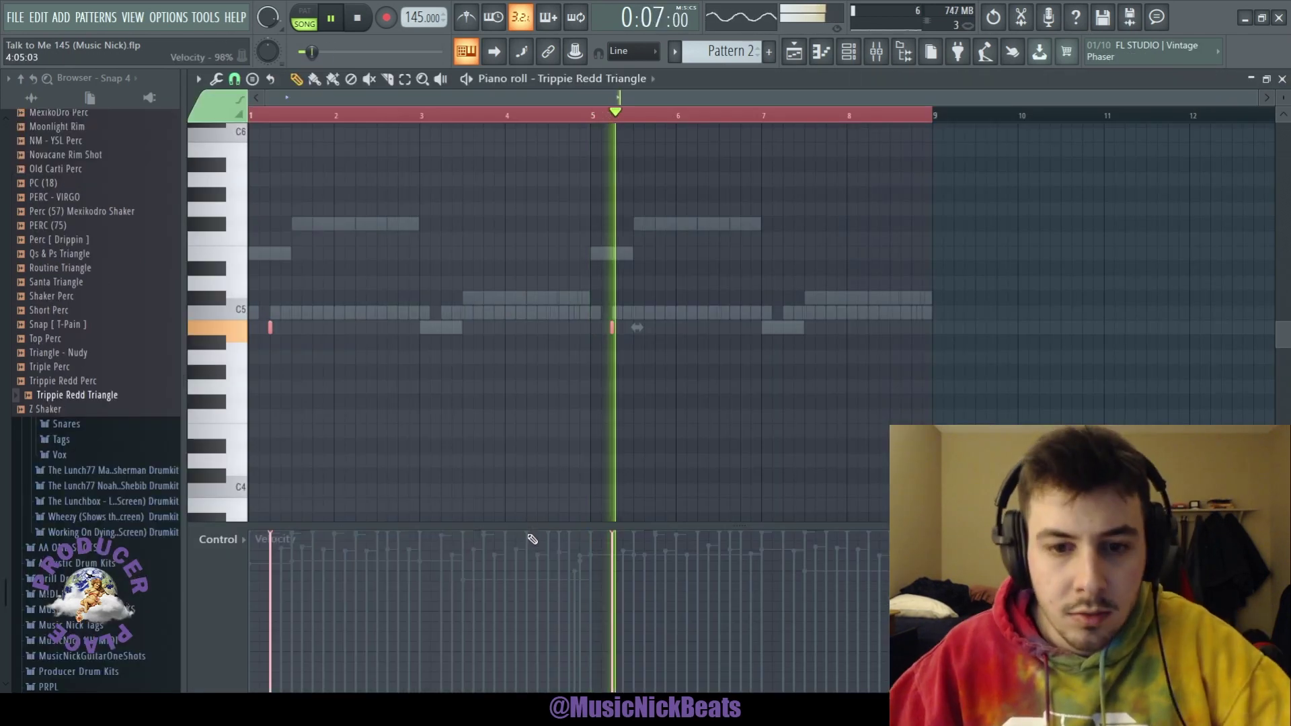
Shrink the velocity lane below the Trippie Redd Triangle notes and clear the note selection
left_click_drag(529, 526, 530, 589)
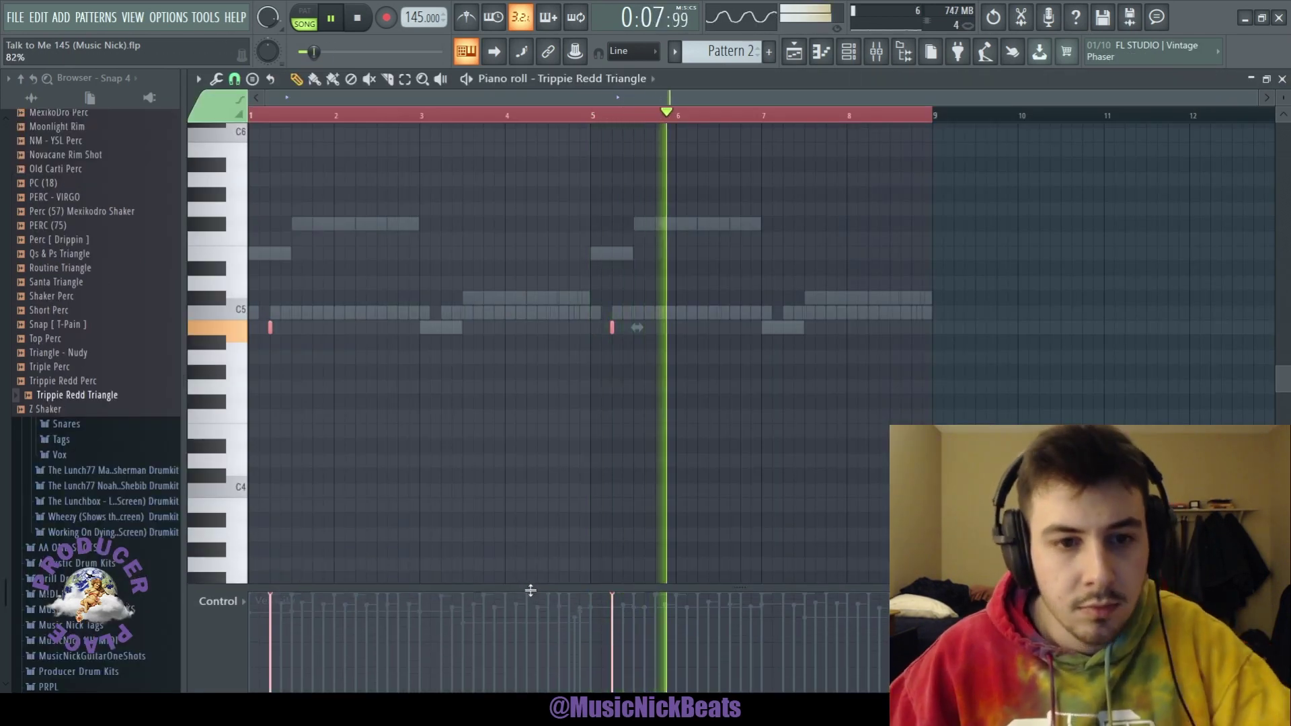
left_click(553, 522, "ctrl")
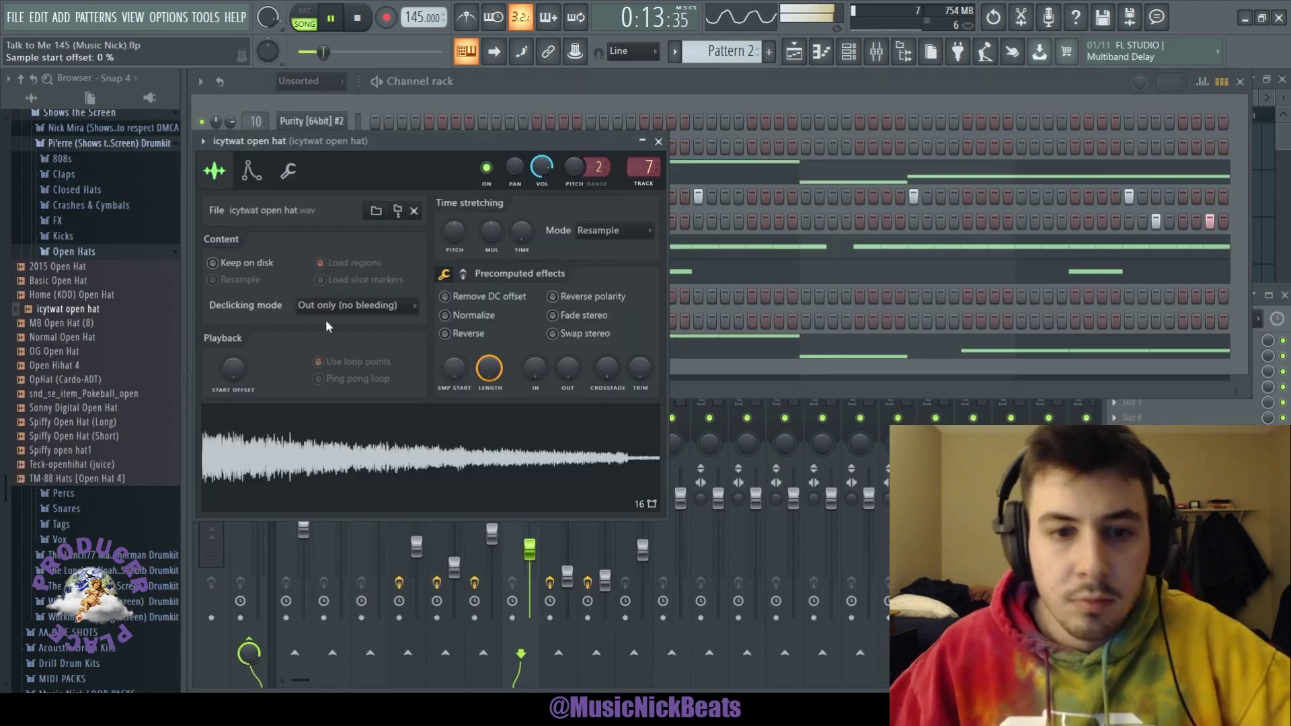
Turn on Normalize and Swap stereo for icytwat open hat and give it a quick fade-out of about 16%
left_click(445, 315)
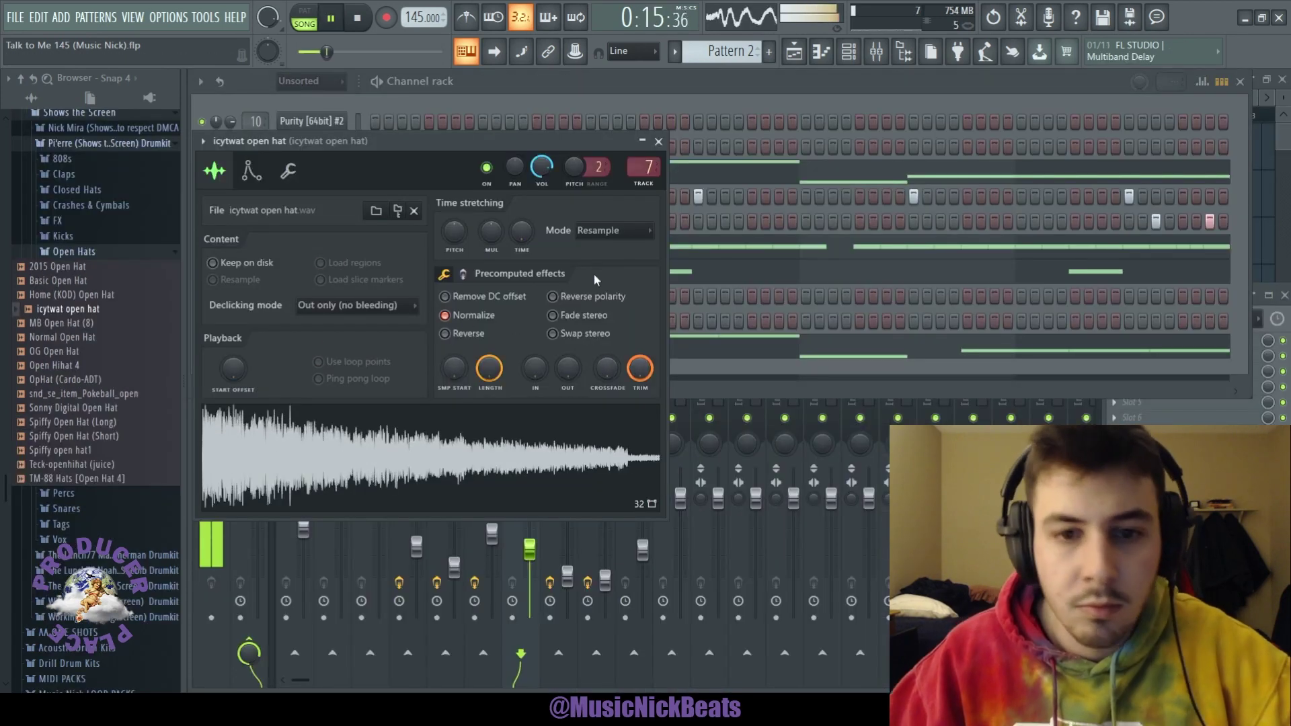
left_click(553, 333)
left_click_drag(569, 369, 570, 380)
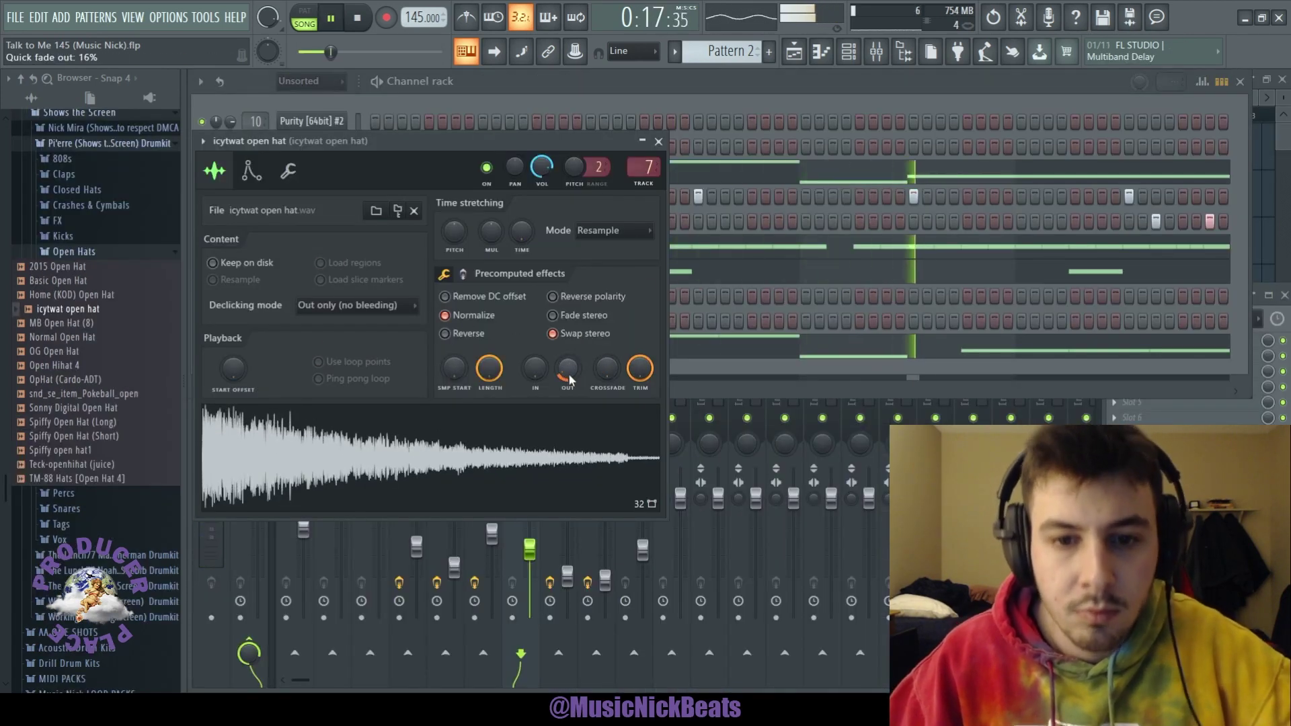
Set the decay time of icytwat open hat's volume envelope to about 46% and close its channel settings
left_click(252, 171)
left_click_drag(304, 334, 300, 336)
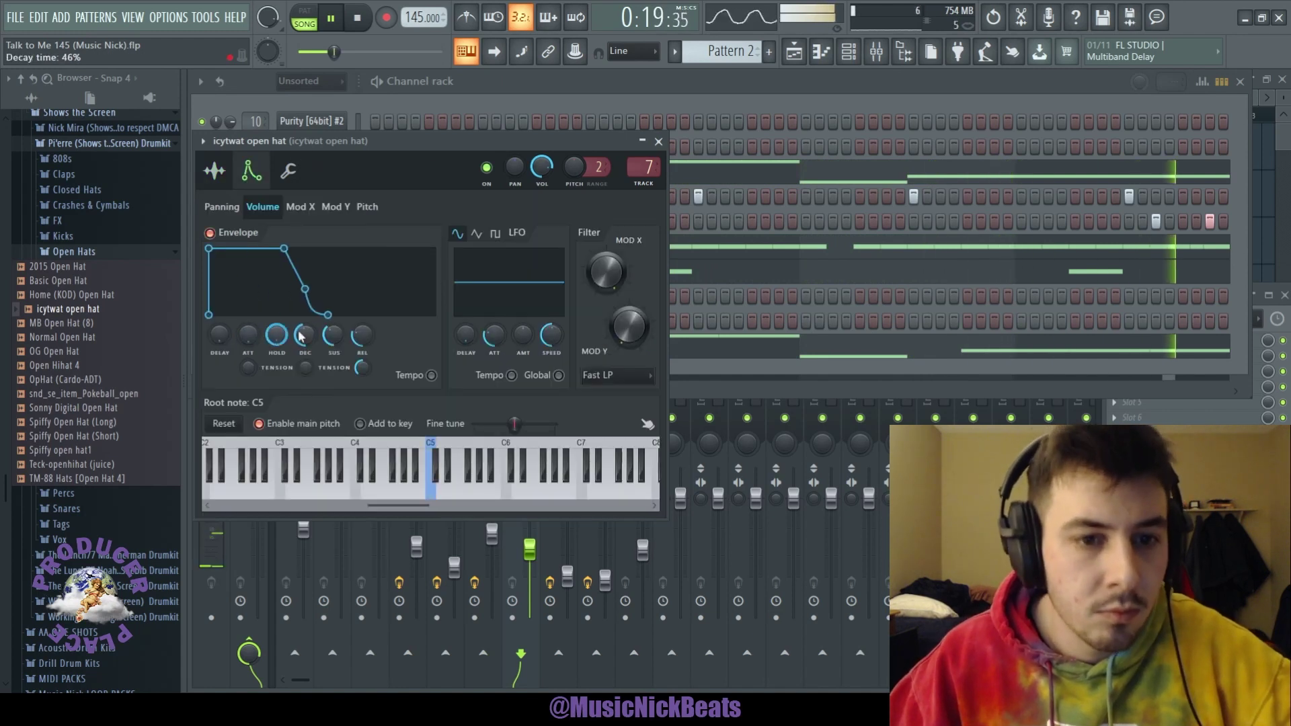
left_click(207, 171)
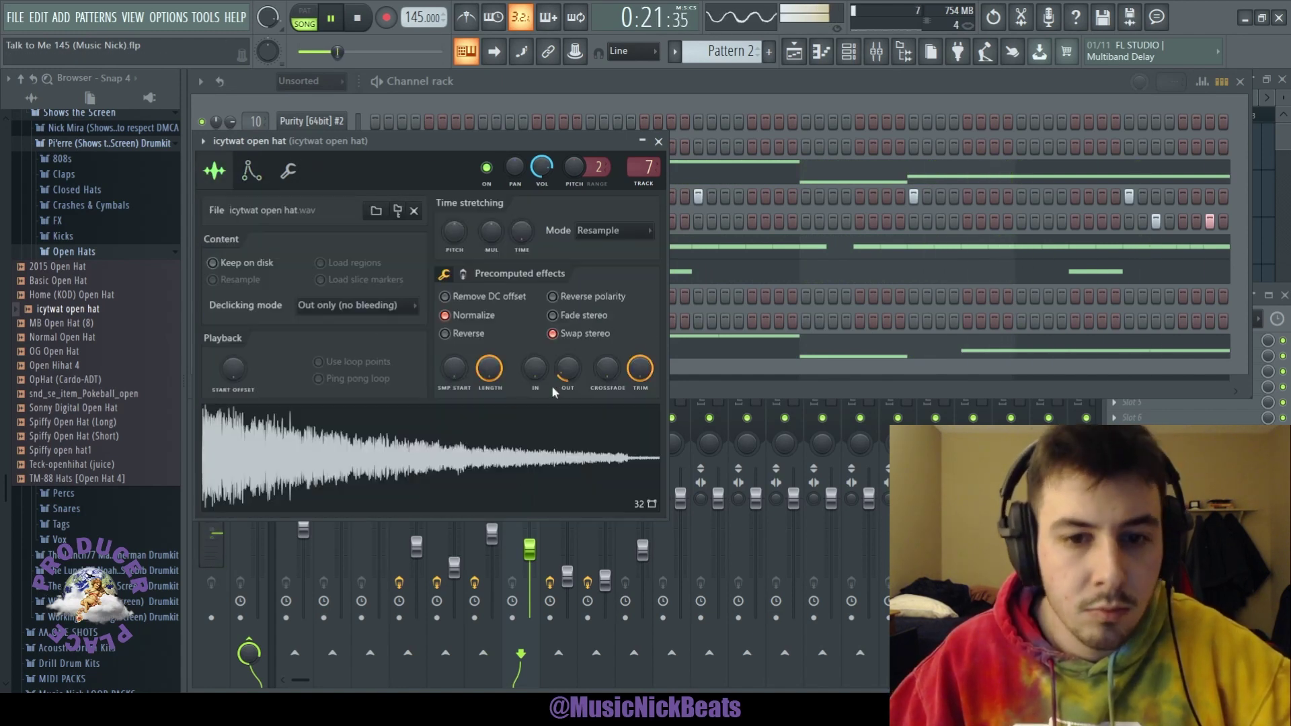
left_click(659, 141)
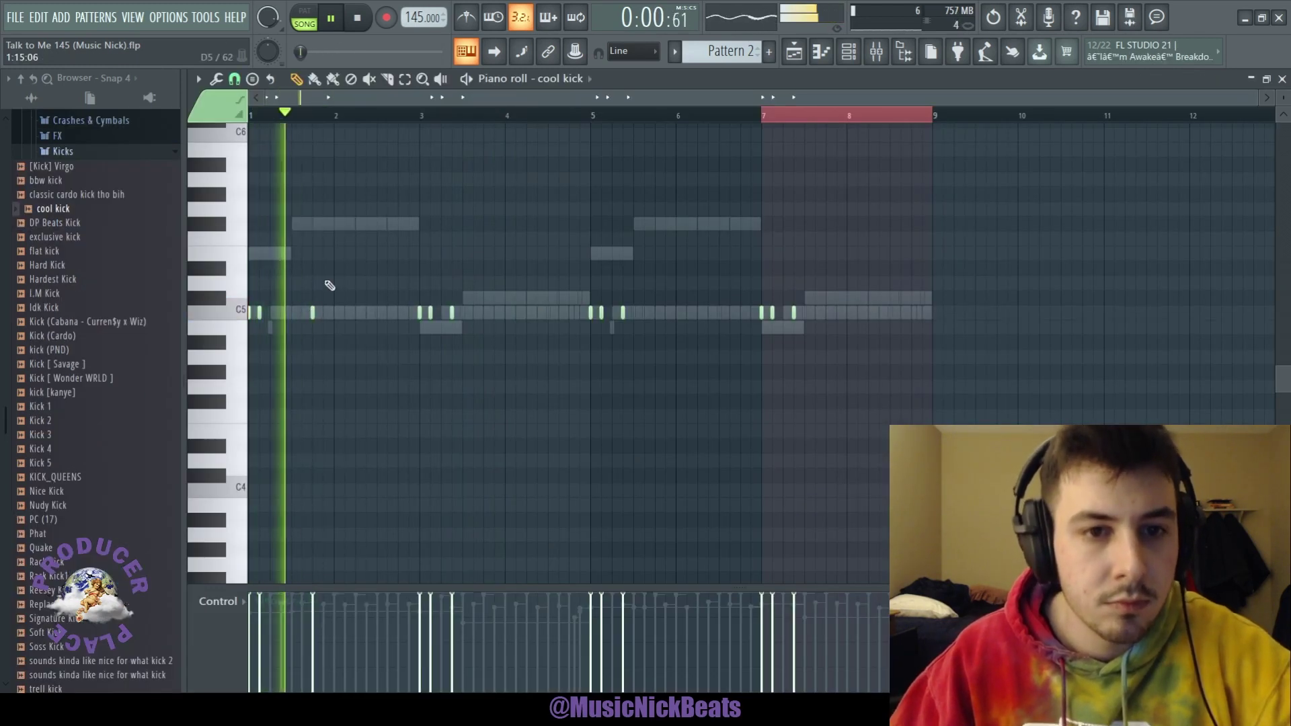
Move the third cool kick note slightly later within bar 1 and replay the beat to check its timing
left_click(308, 314)
key("space")
key("space")
mouse_move(311, 314)
left_mouse_down()
mouse_move(279, 315)
mouse_move(322, 319)
left_mouse_up()
key("space")
key("space")
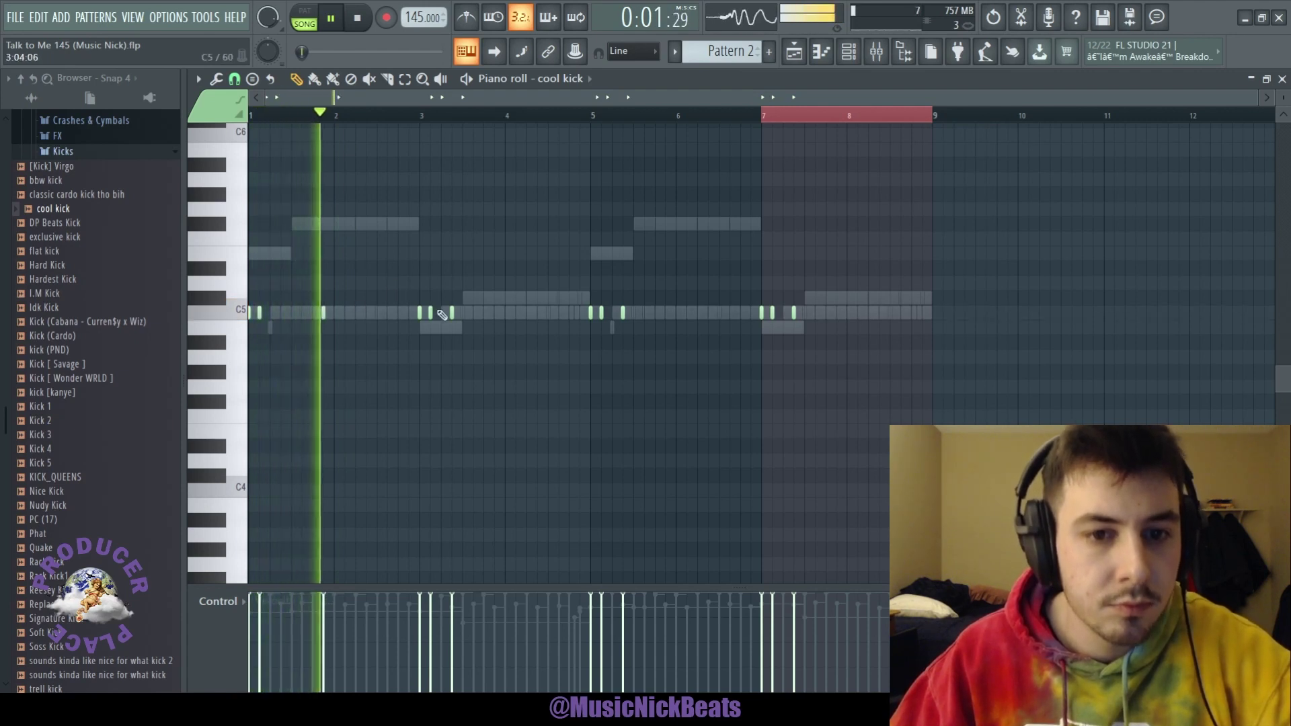
key("space")
key("space")
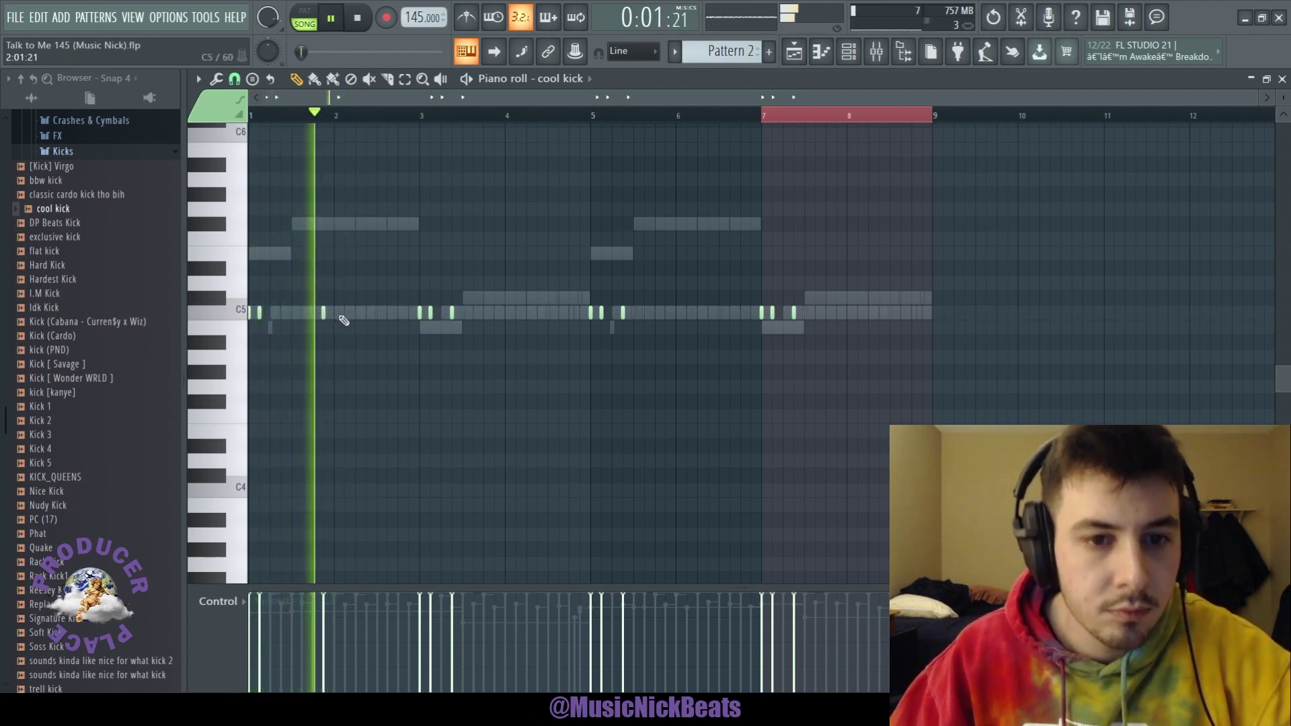
Add a cool kick note in the first half of bar 2 and restart playback
left_click(355, 313)
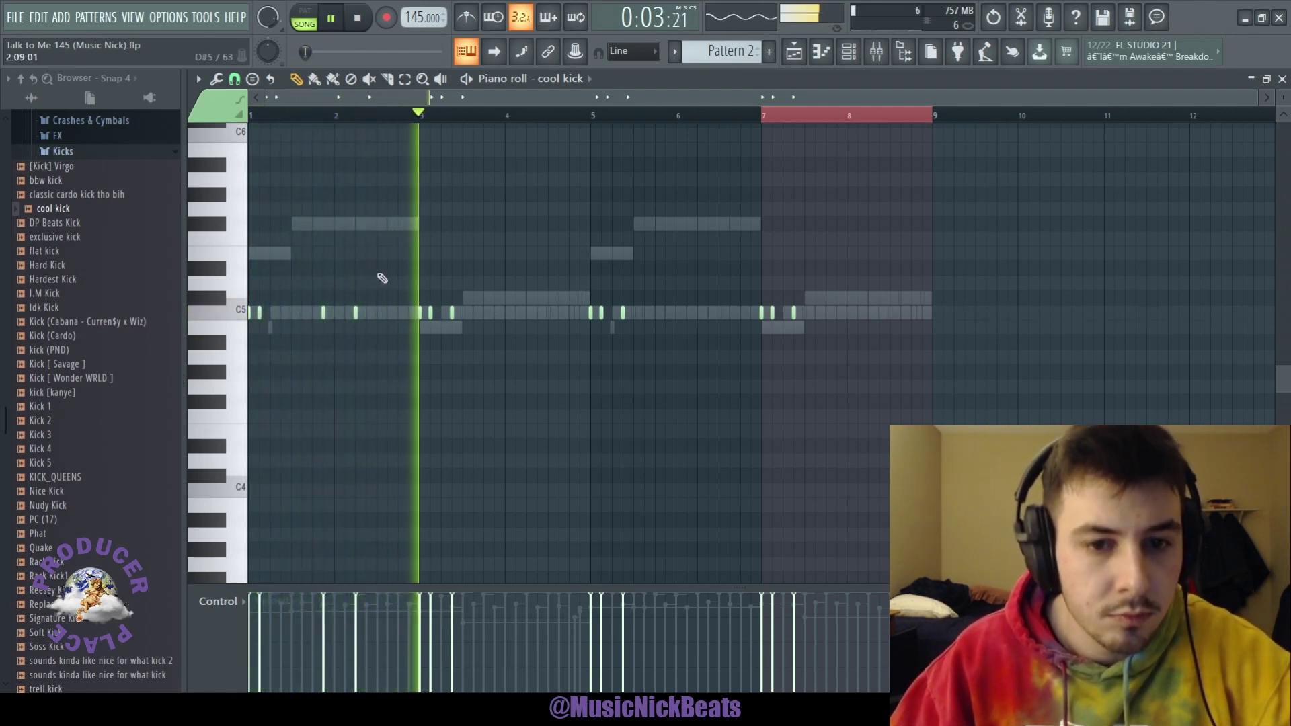
key("space")
key("space")
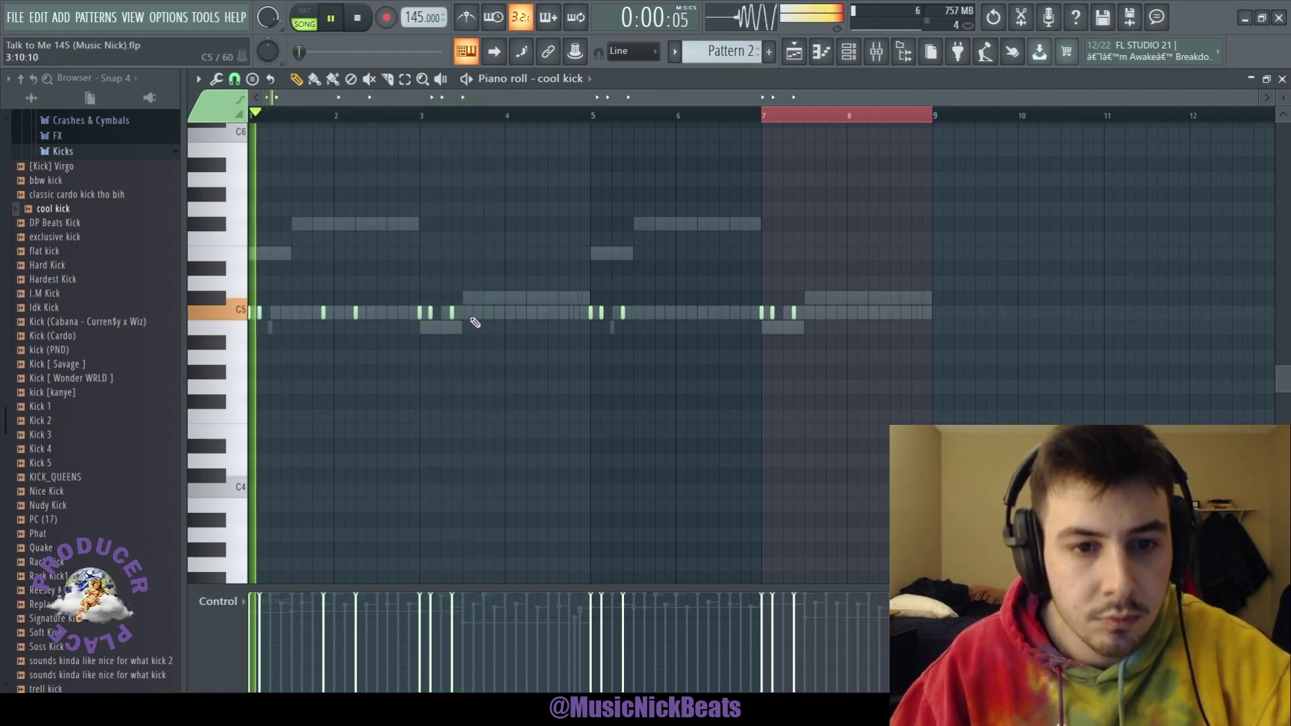
Delete all cool kick notes from bar 3 onward and replay the remaining pattern
mouse_move(470, 316)
left_mouse_down()
mouse_move(392, 317)
mouse_move(985, 311)
left_mouse_up()
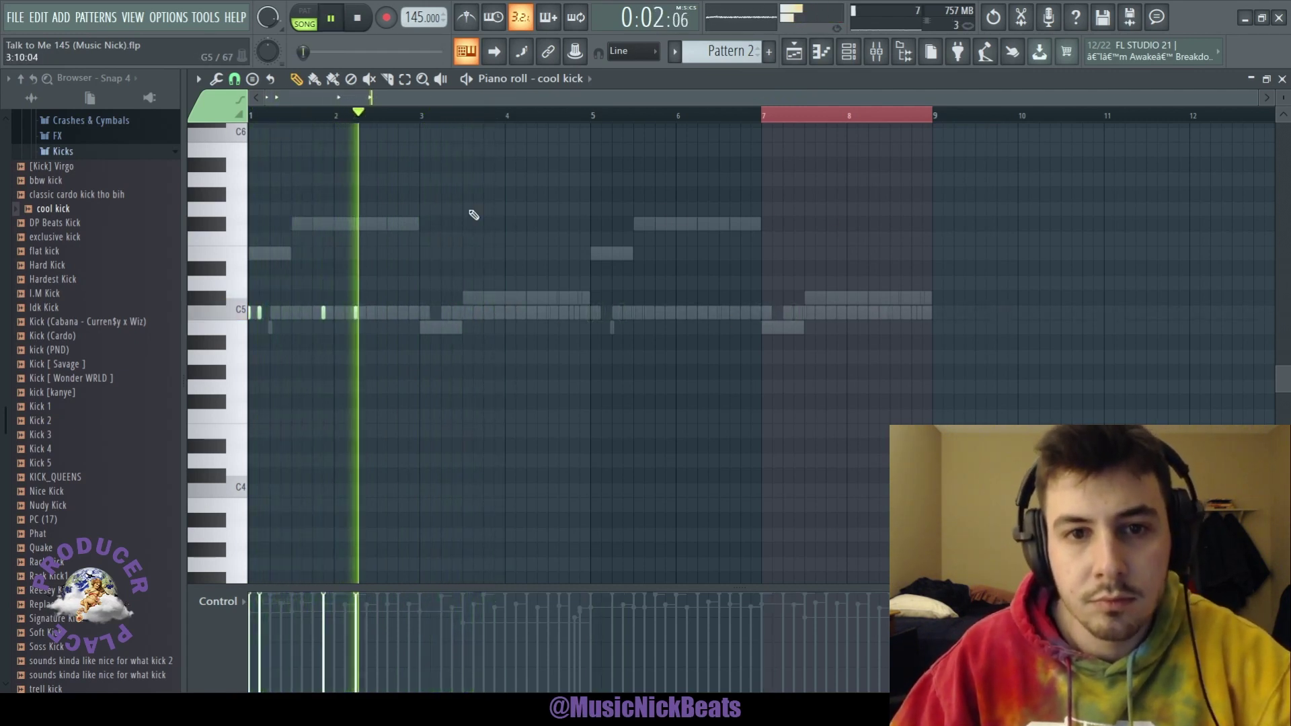
key("space")
key("space")
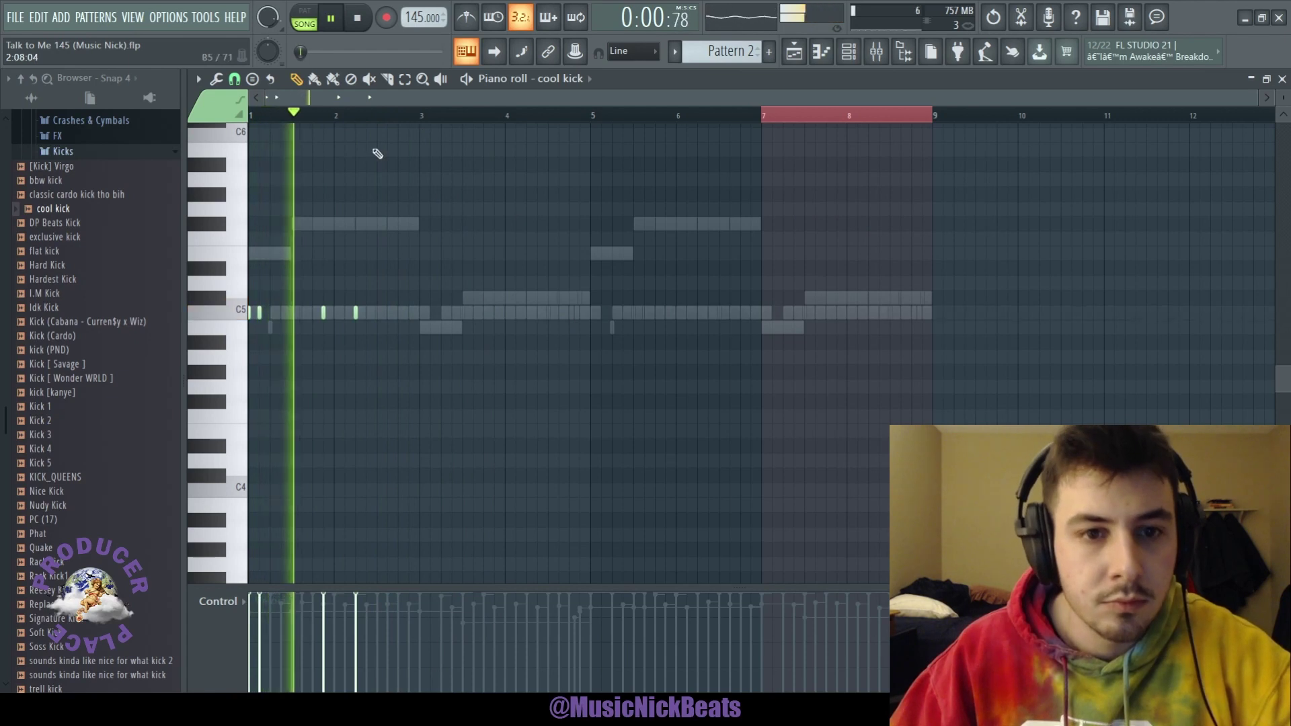
Add another cool kick note in the second half of bar 2 and restart playback
left_click(398, 314)
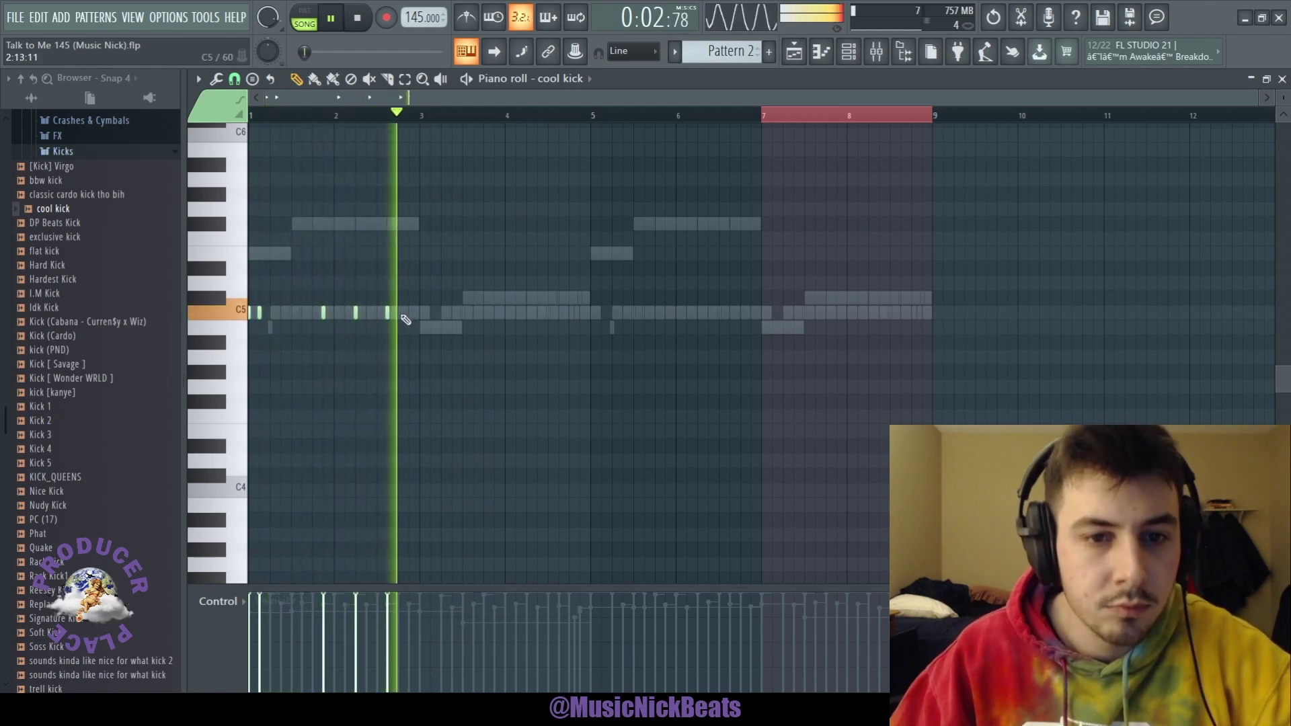
key("space")
key("space")
Duplicate the two-bar cool kick pattern three times to fill bars 3 to 8 and close the piano roll
left_click(426, 119)
key("ctrl+b")
key("ctrl+b")
key("ctrl+b")
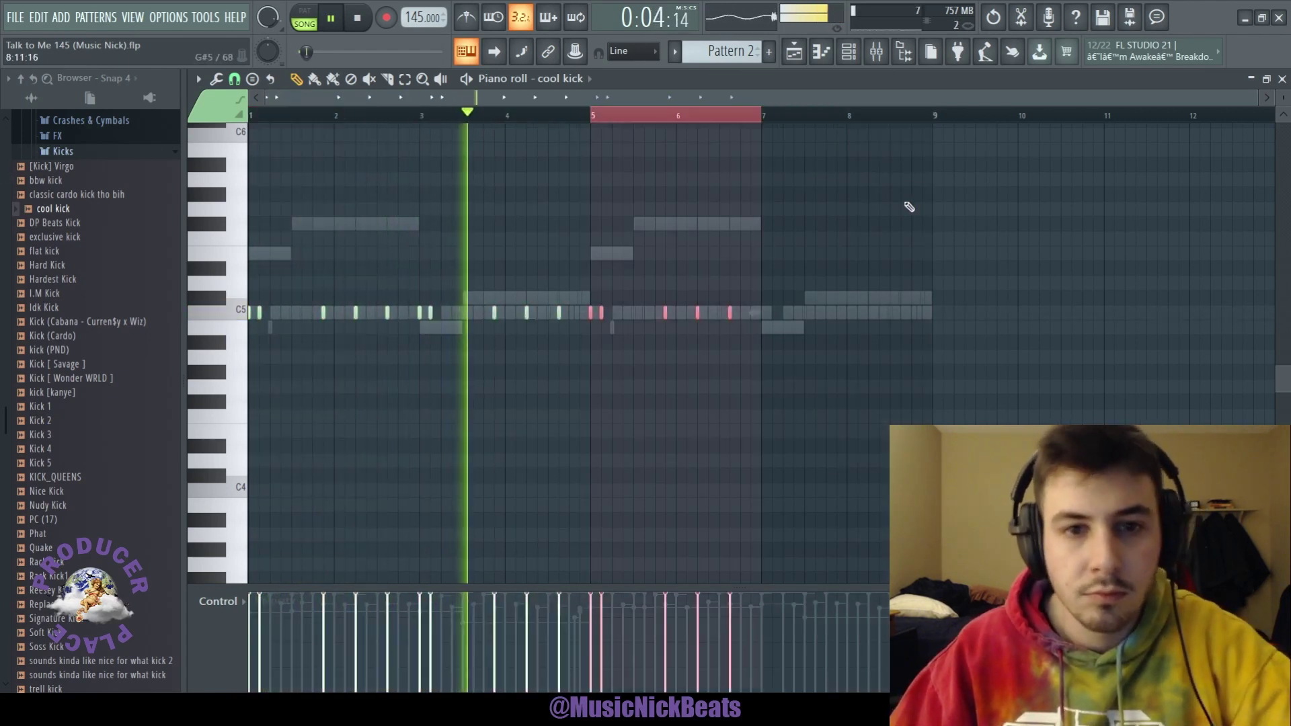
key("F7")
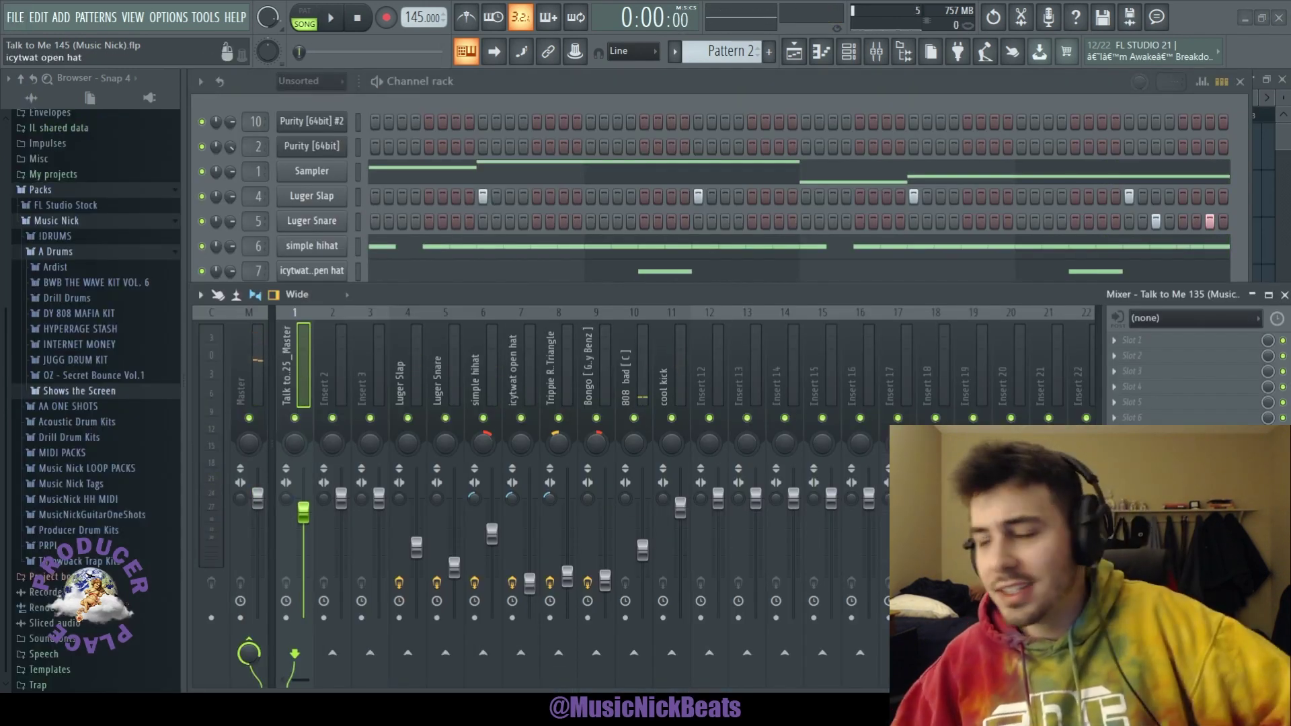
Play the beat, unmute cool kick and Luger Slap beside the 808 in the mixer, and lower Luger Slap's fader
key("space")
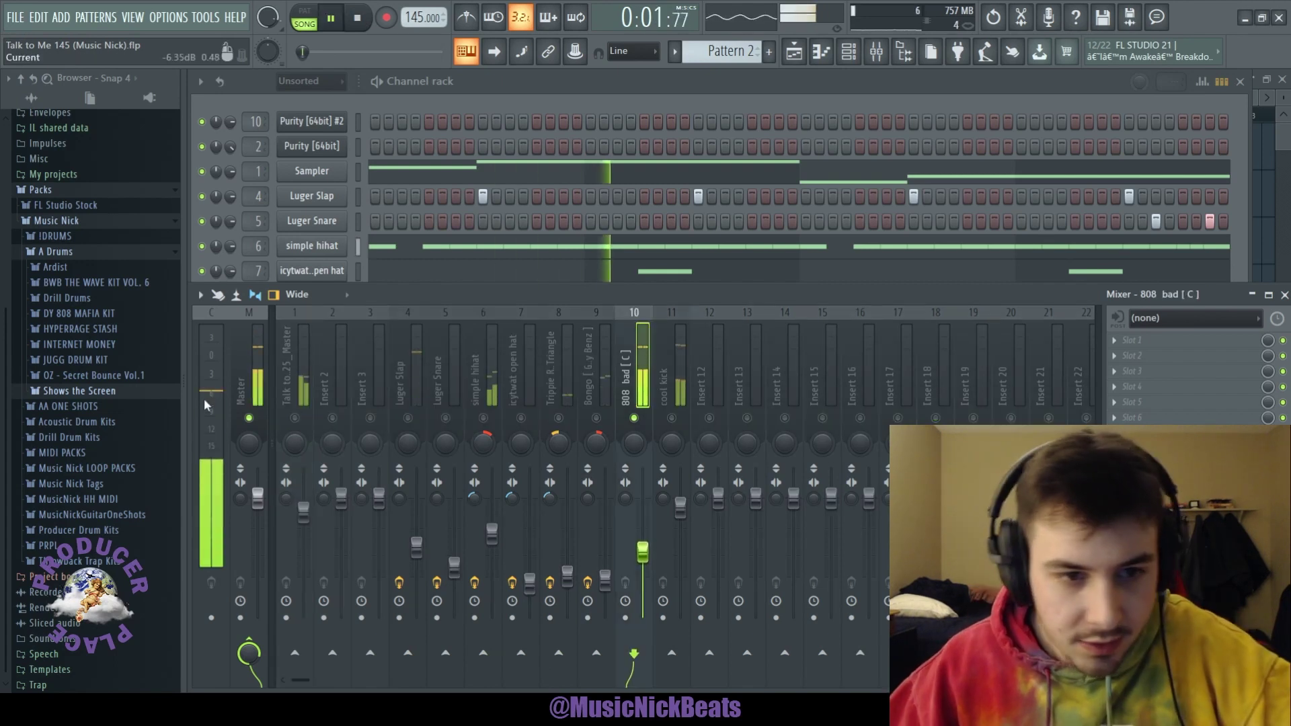
left_click(663, 430)
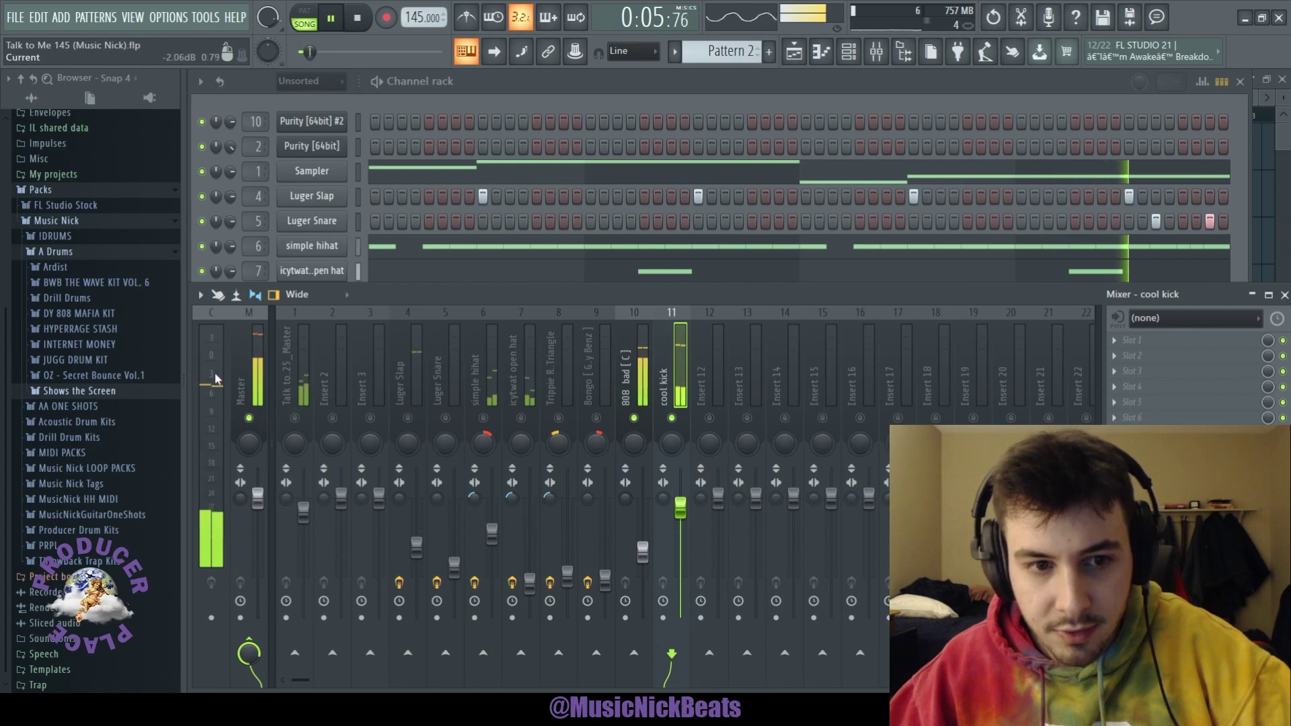
left_click(408, 437)
left_click_drag(416, 557, 420, 565)
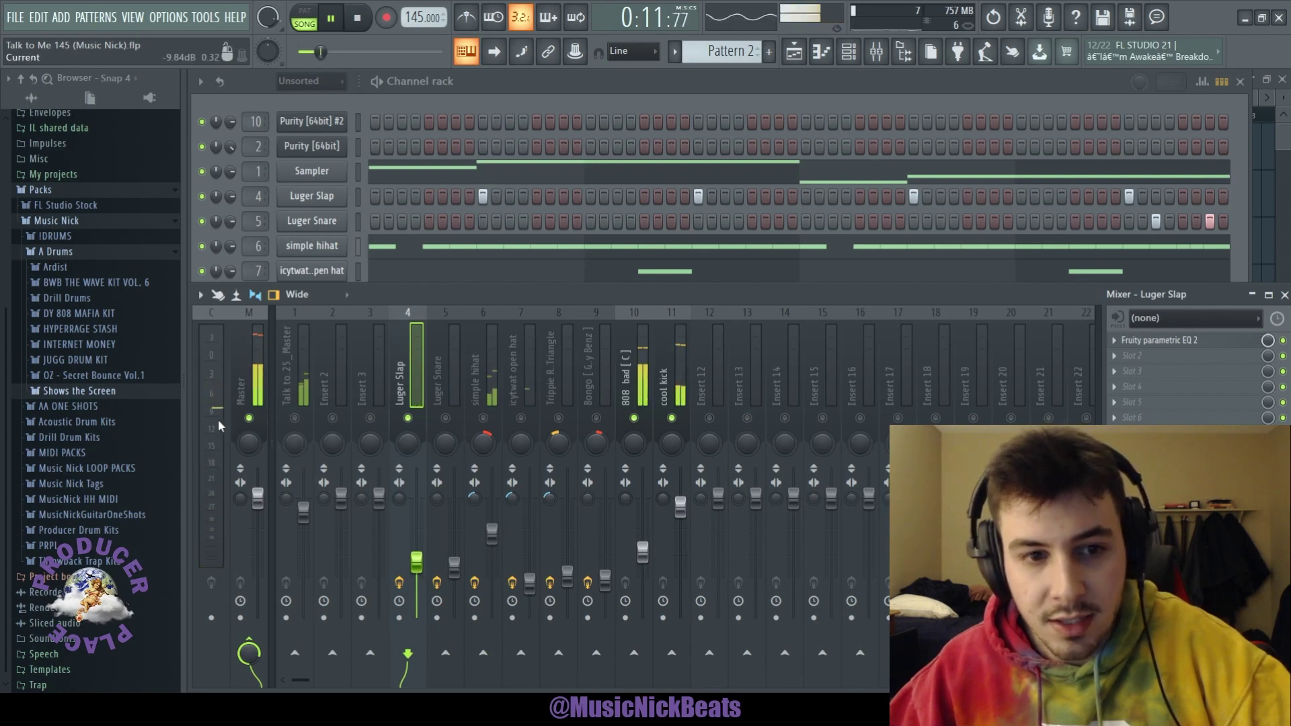
Unmute Luger Snare, lower the Luger Snare and simple hihat faders, and set icytwat open hat's mixer volume to about 28%
left_click(440, 419)
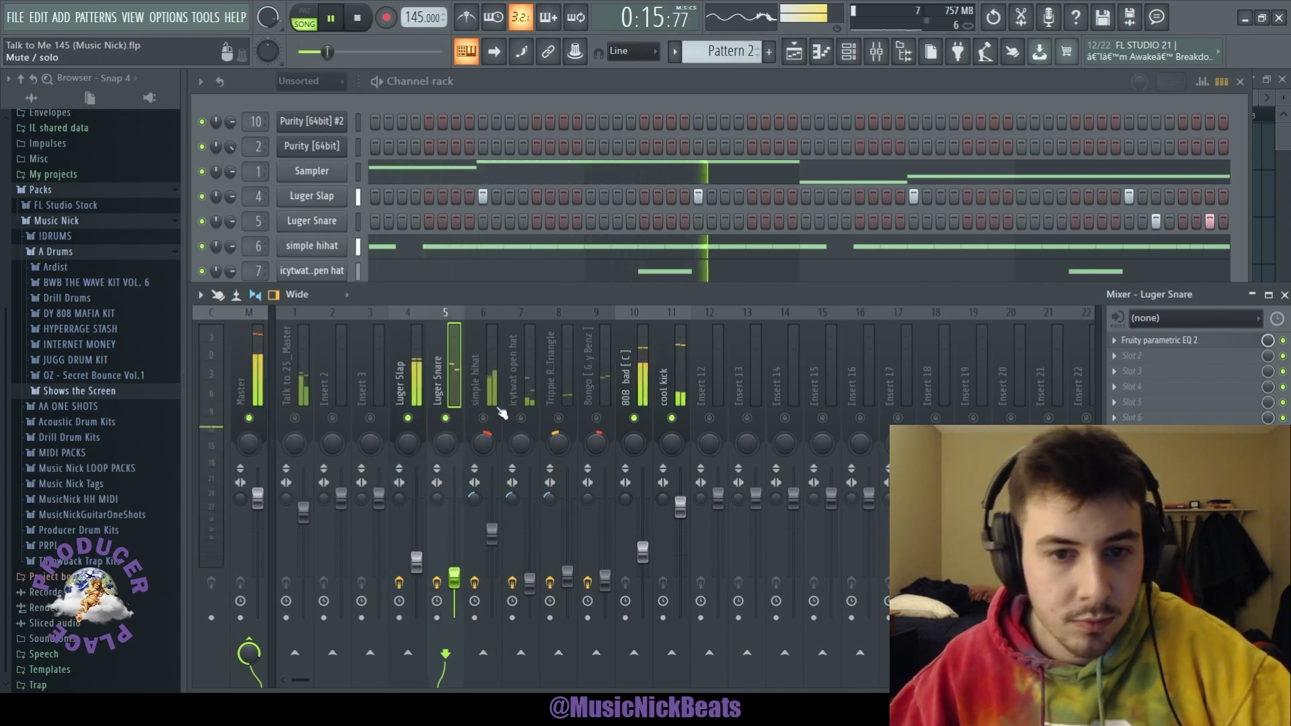
left_click(492, 534)
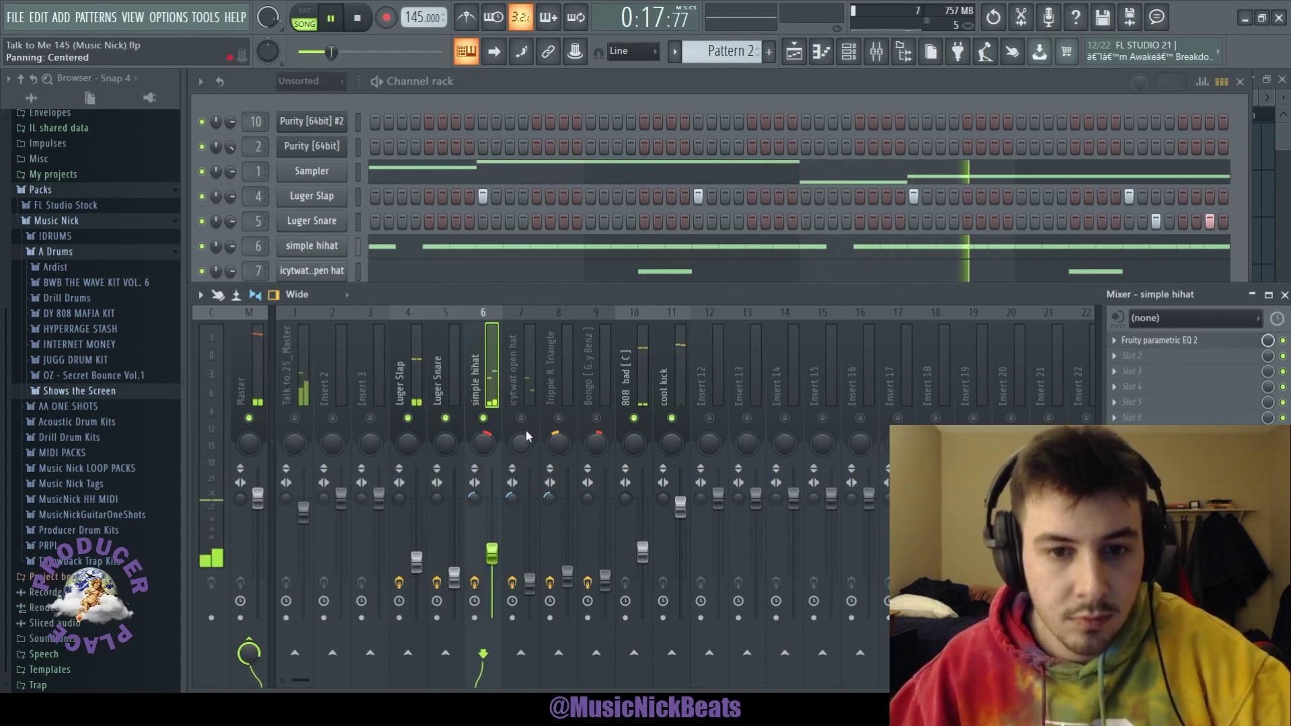
left_click(529, 587)
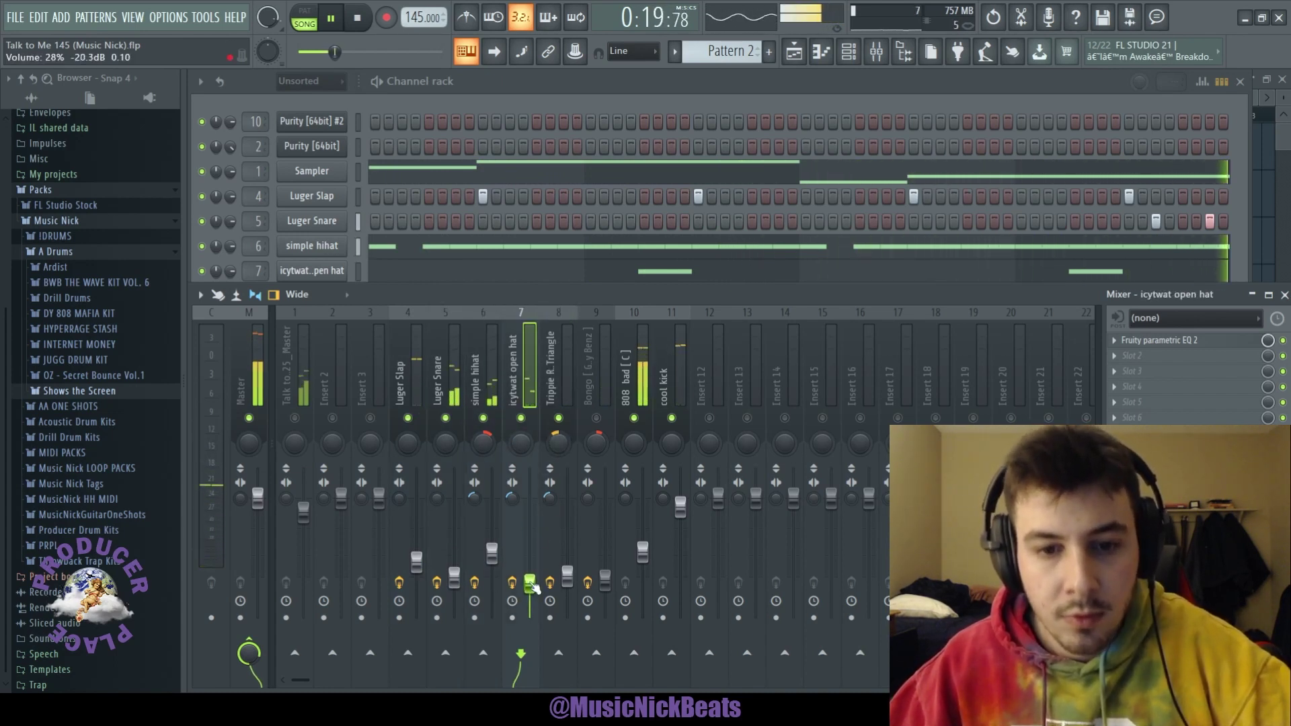
Bring the Bongo track into the mix and set Trippie Redd Triangle's mixer volume to about 36%
left_click_drag(567, 577, 604, 583)
left_click(568, 579)
left_click(567, 577)
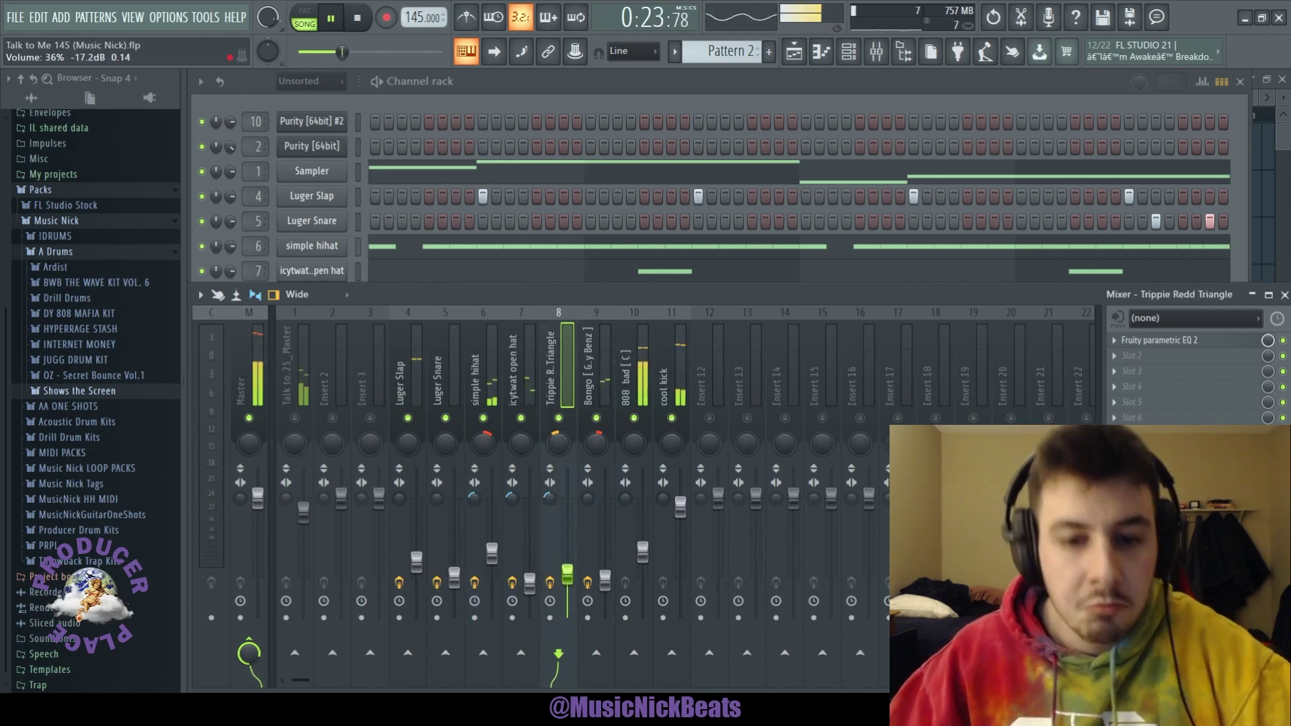
Bring the sample track back into the mix, add TR5 Classic Clipper to the Master channel and close the plugin window
left_click(294, 438)
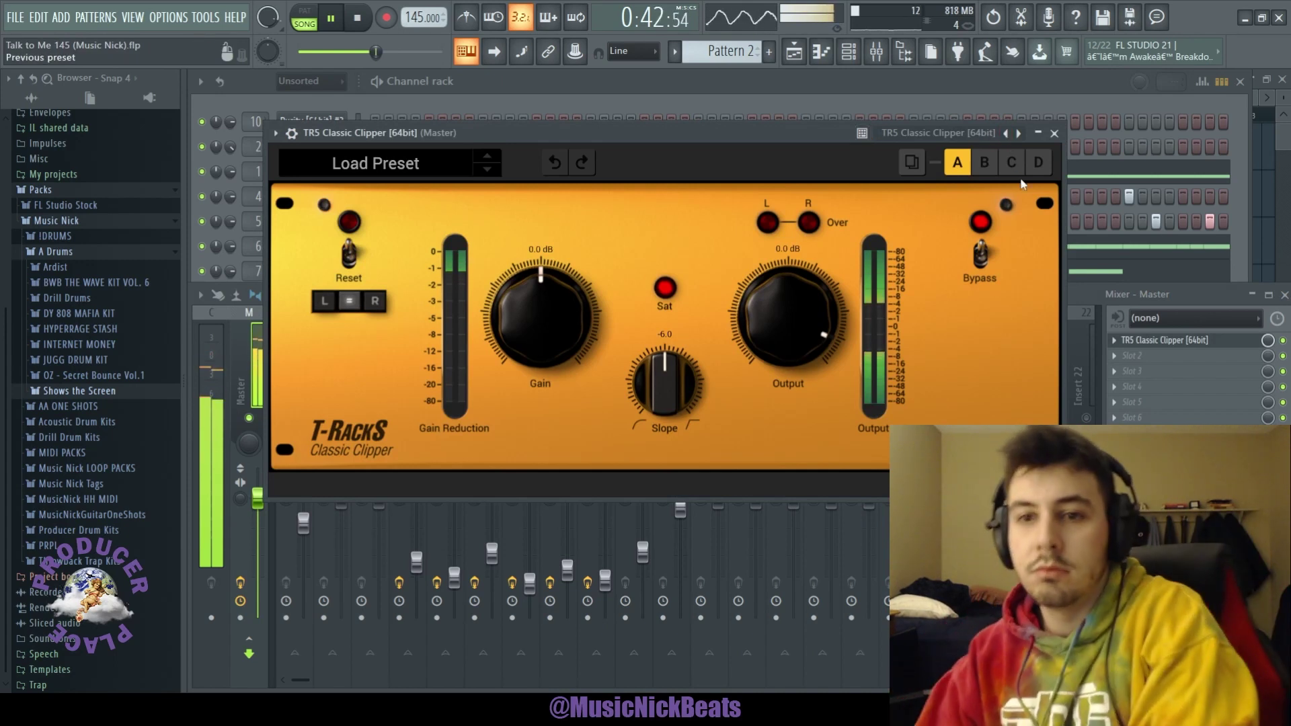
left_click(1018, 133)
left_click(1054, 134)
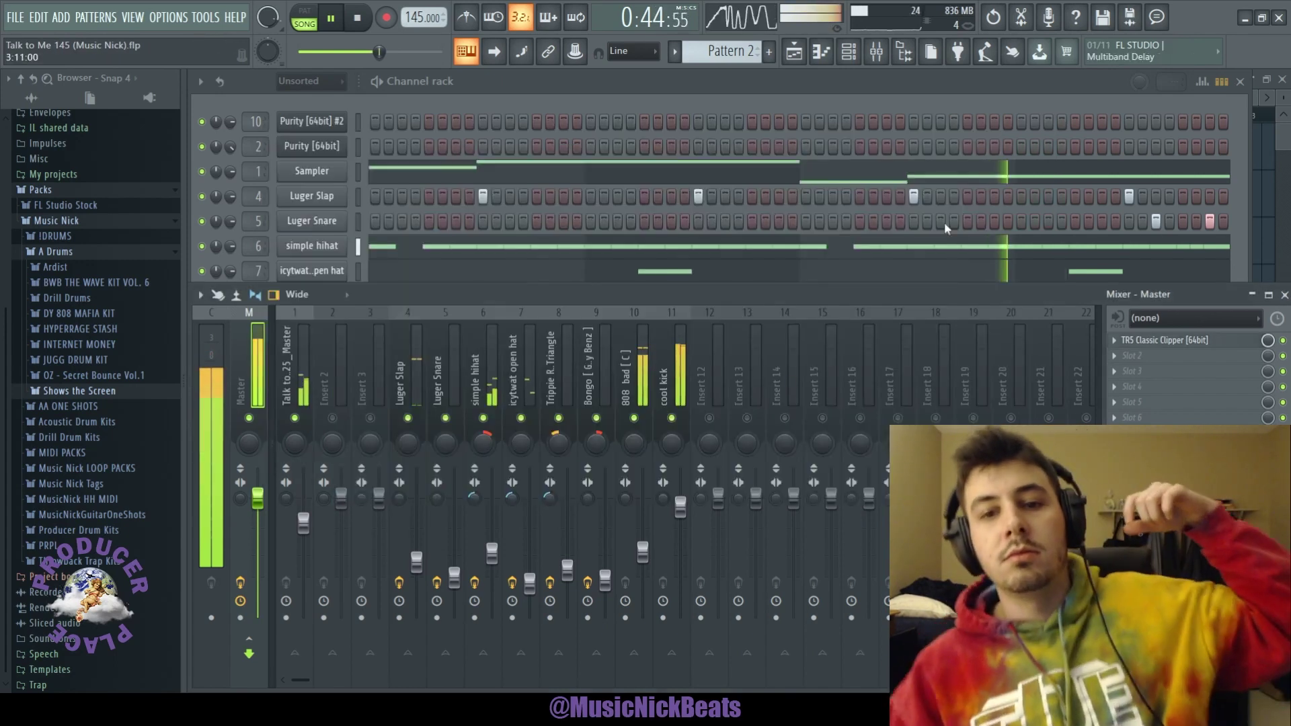
Set Luger Slap's mixer volume to about 44% and slightly lower the Luger Snare and sample track faders
left_click(416, 560)
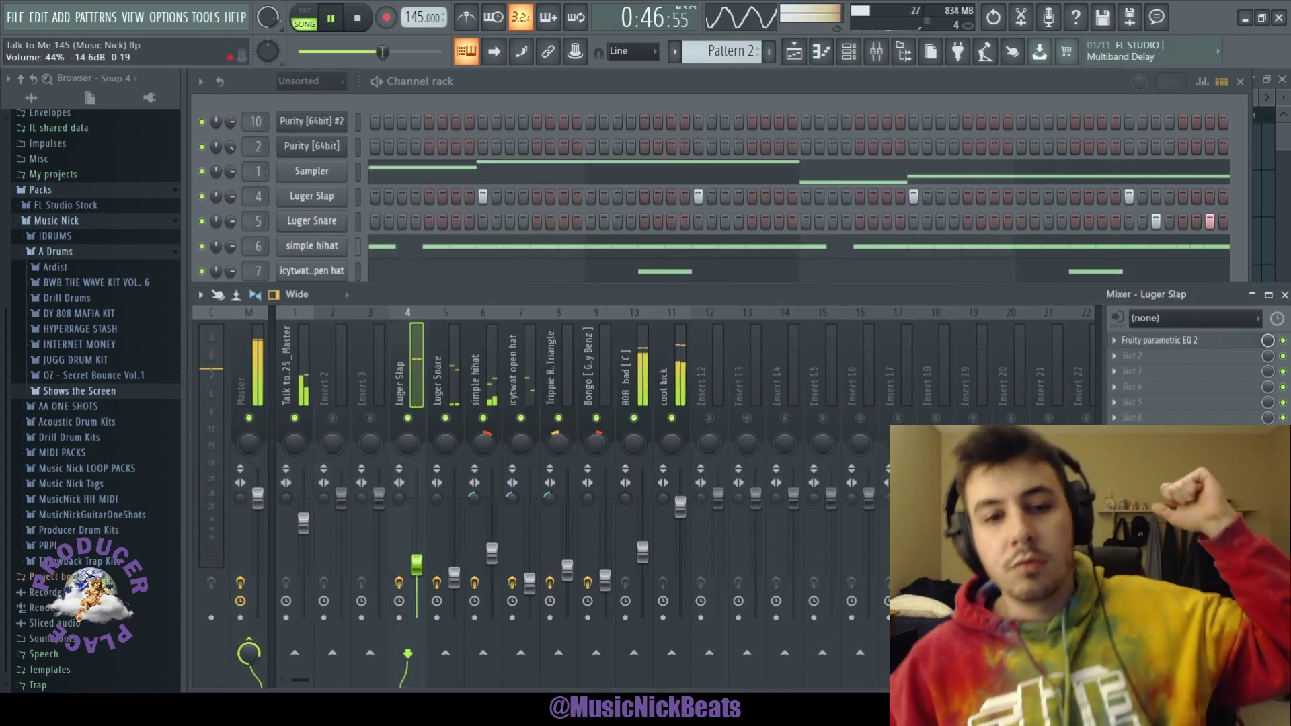
left_click_drag(452, 578, 452, 585)
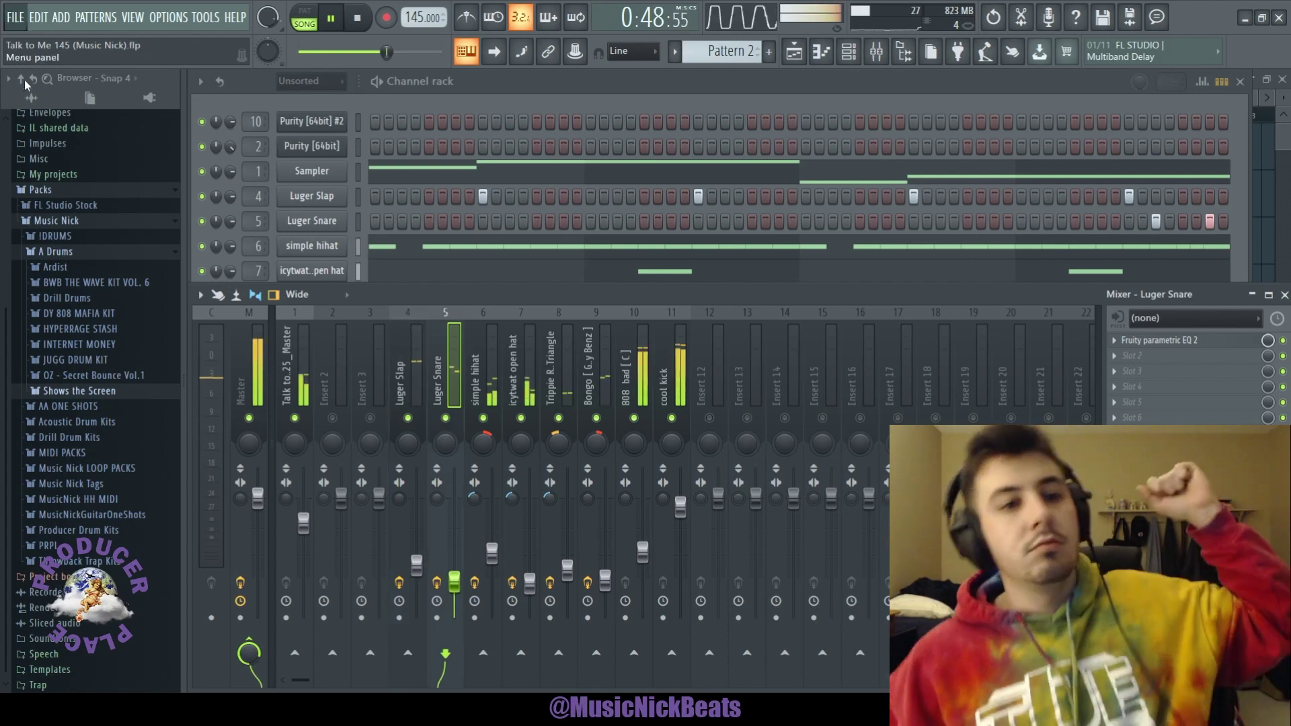
left_click(303, 522)
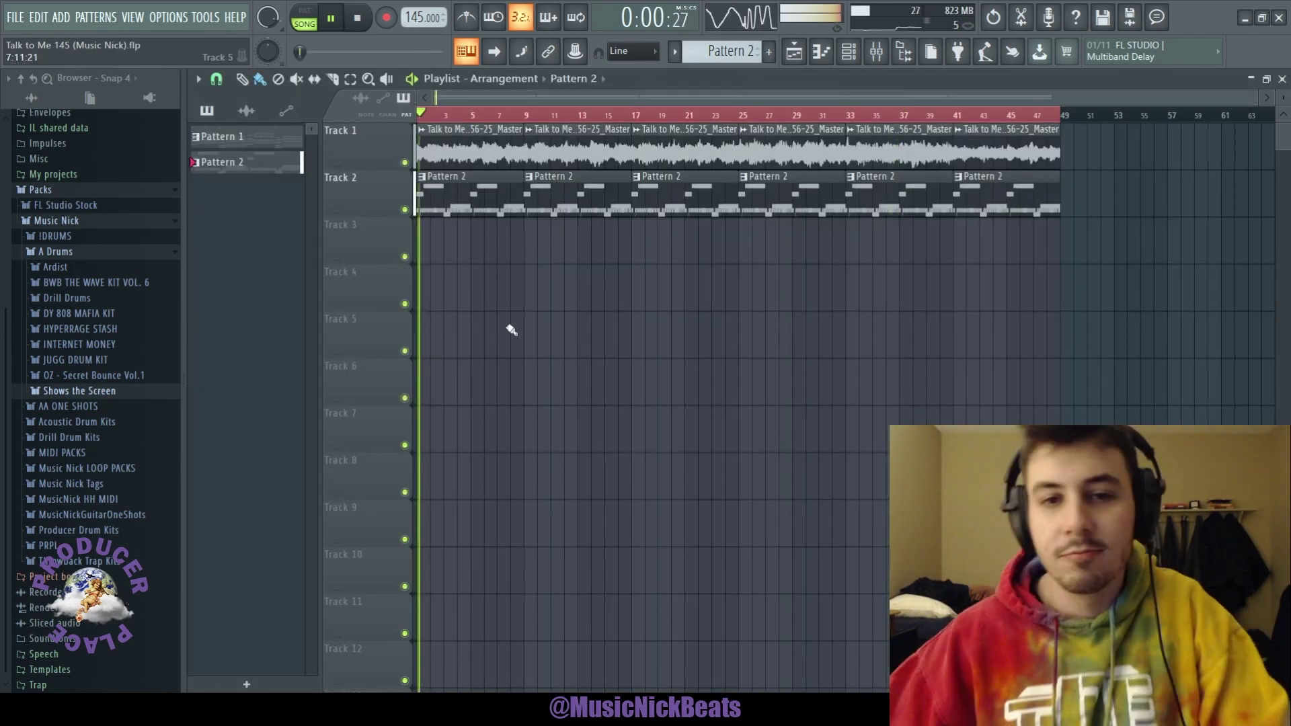
Stop playback and arrange the beat's per-channel patterns on separate playlist tracks alongside the sample
key("space")
left_click_drag(518, 214, 1211, 227)
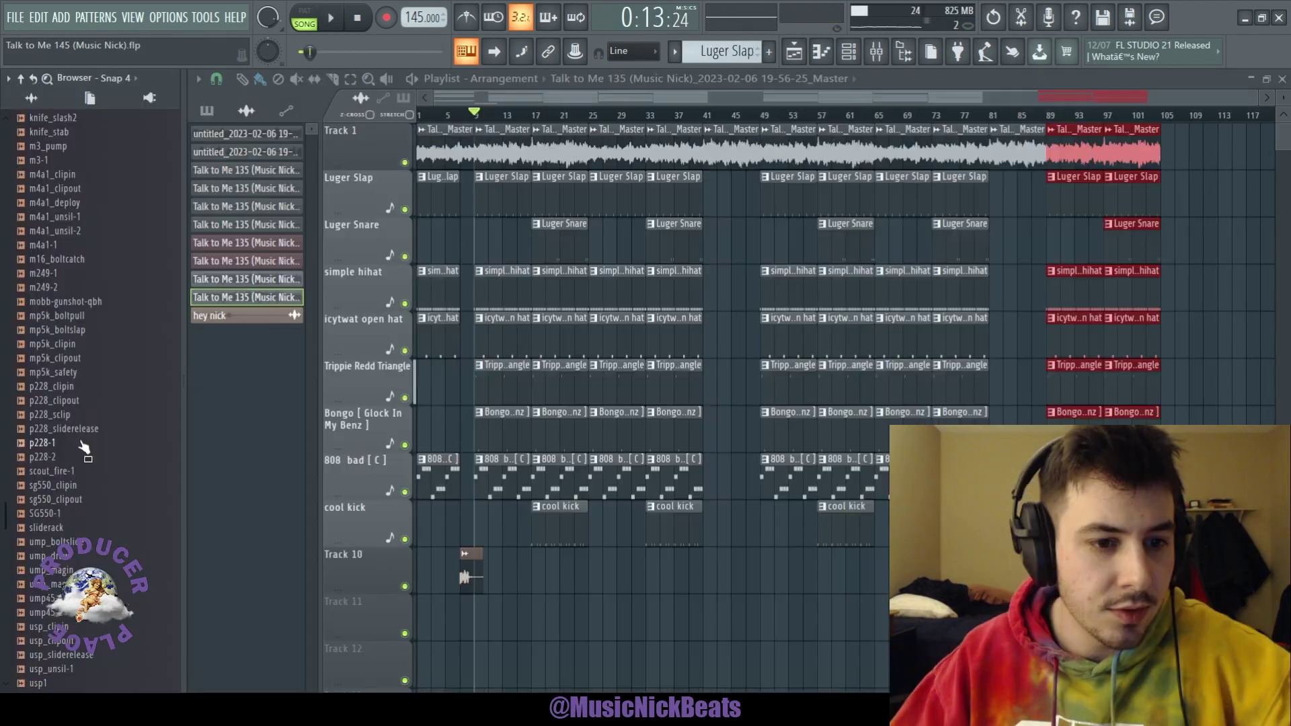
Audition the gun and knife sound effects in the Loyaltee Fx Gunz folder, including glock18-1, m3-1 and mobb-gunshot-qbh
scroll(84, 447, "down", 10)
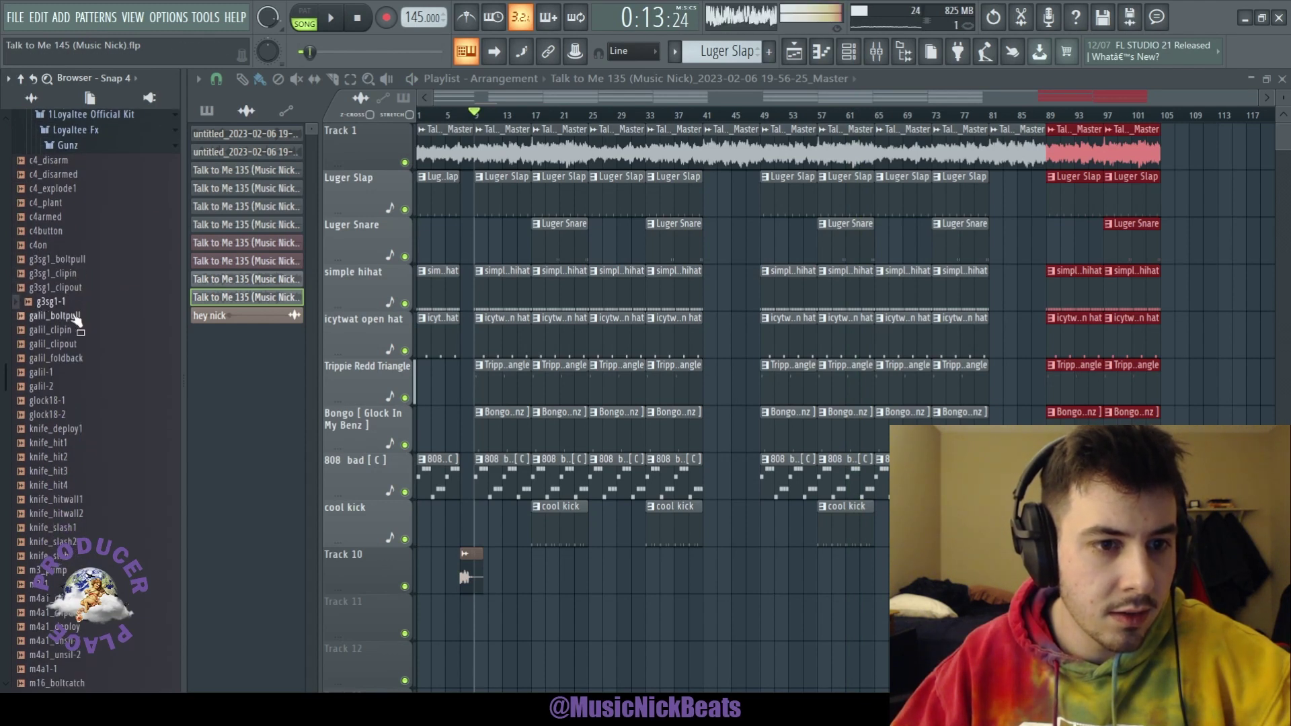
left_click(57, 401)
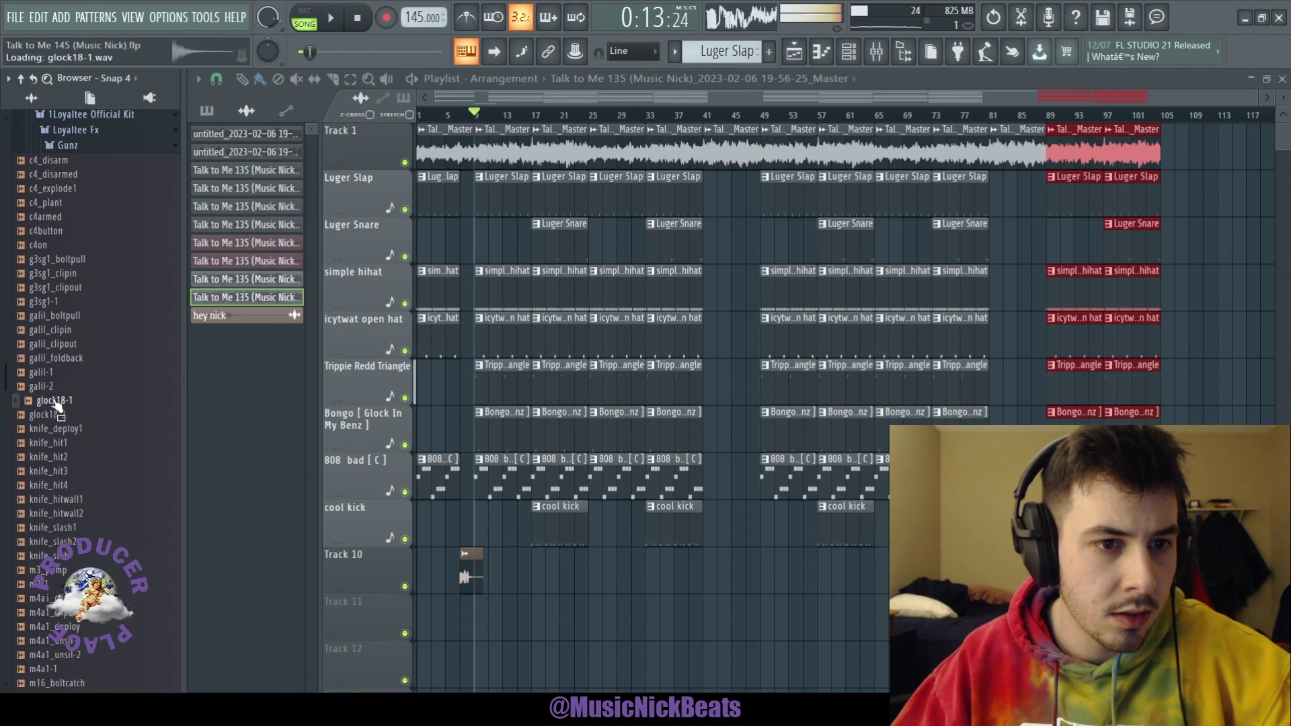
left_click(56, 416)
left_click(58, 430)
left_click(57, 446)
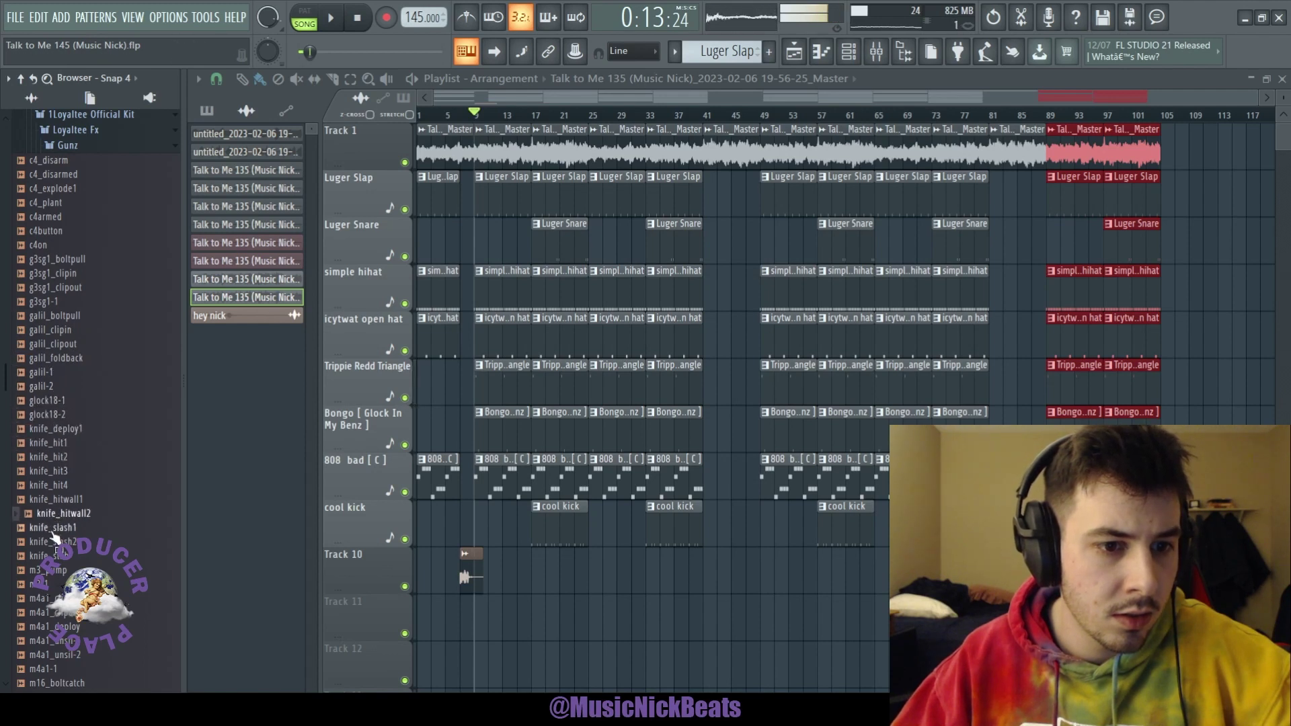
scroll(54, 536, "down", 2)
left_click(57, 499)
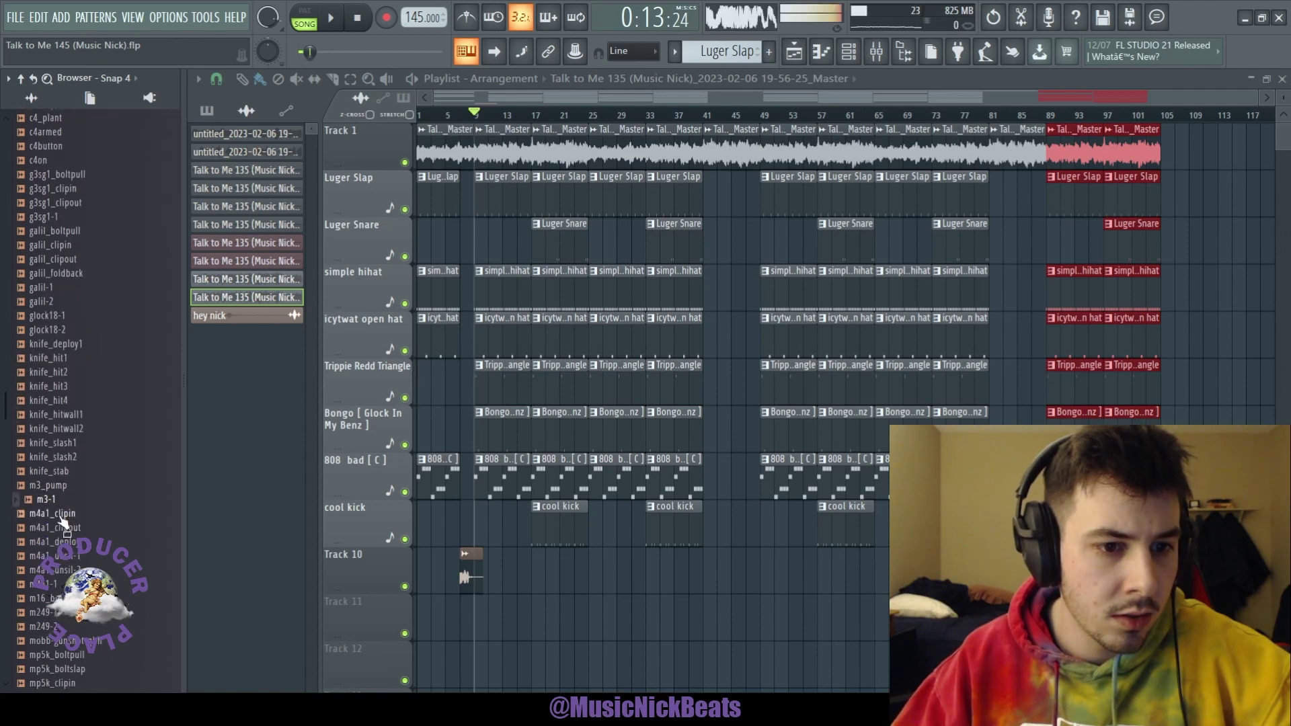
left_click(62, 557)
left_click(63, 570)
scroll(62, 568, "down", 4)
left_click(63, 544)
left_click(63, 488)
left_click(64, 473)
scroll(66, 501, "down", 3)
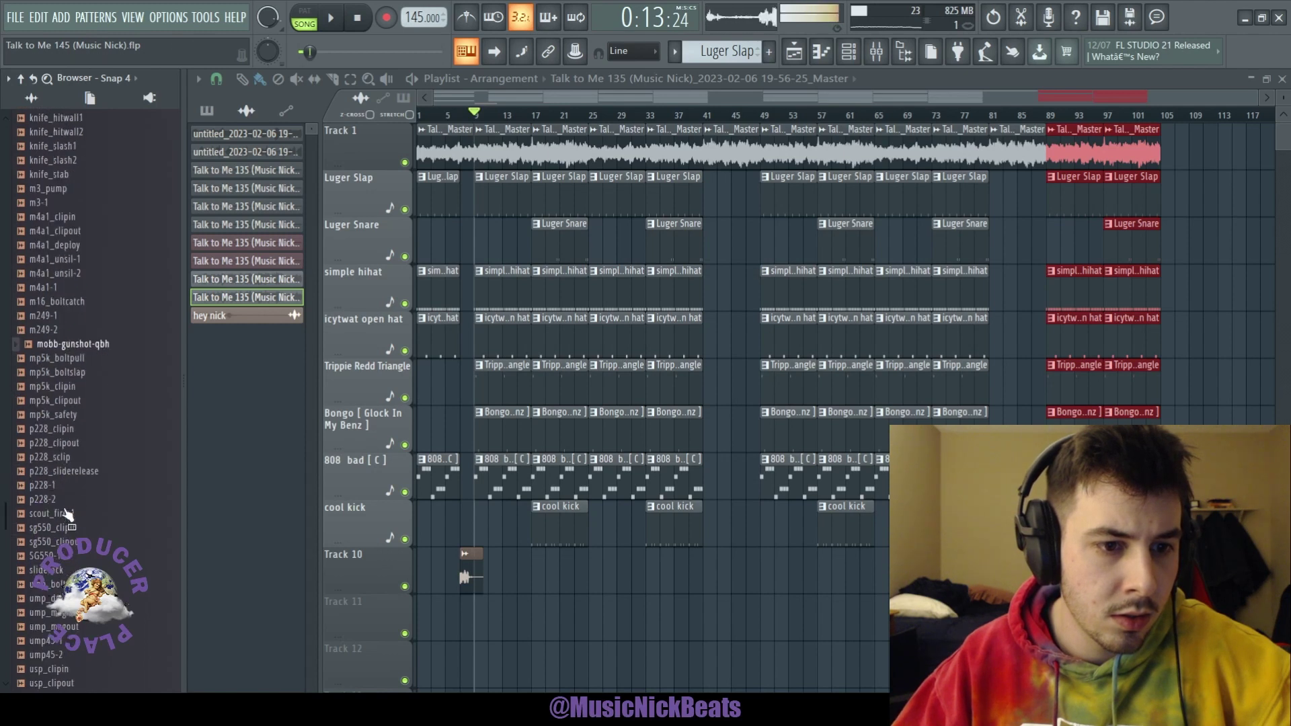
scroll(67, 514, "down", 1)
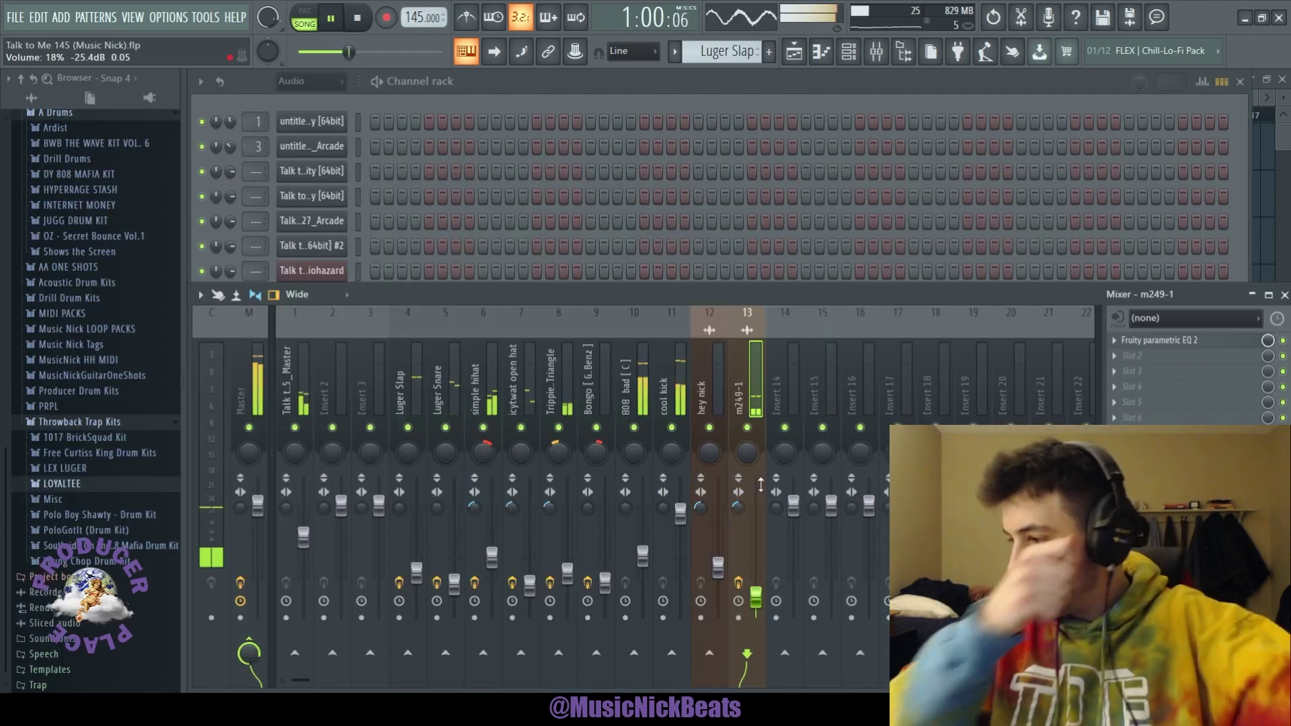
Set the m249-1 gunshot's mixer volume to about 18% and check its clip placement across the playlist
left_click_drag(756, 597, 756, 598)
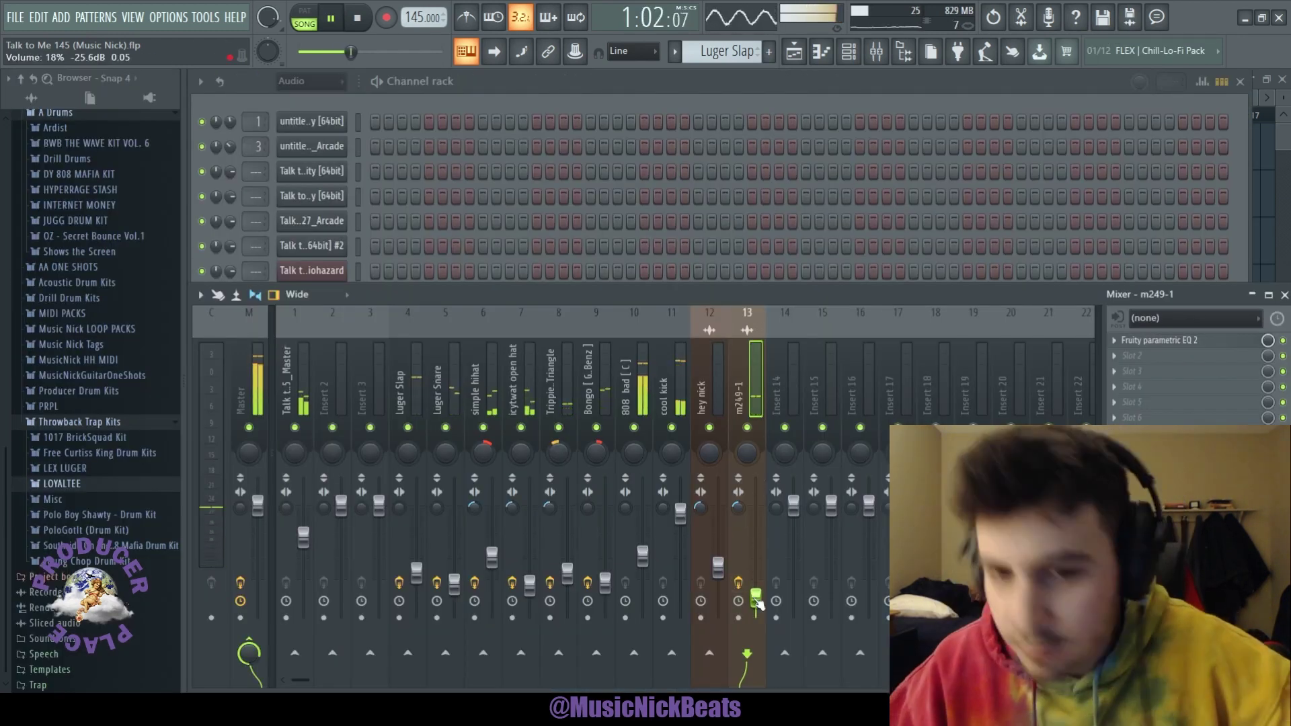
key("F5")
scroll(1221, 524, "right", 3)
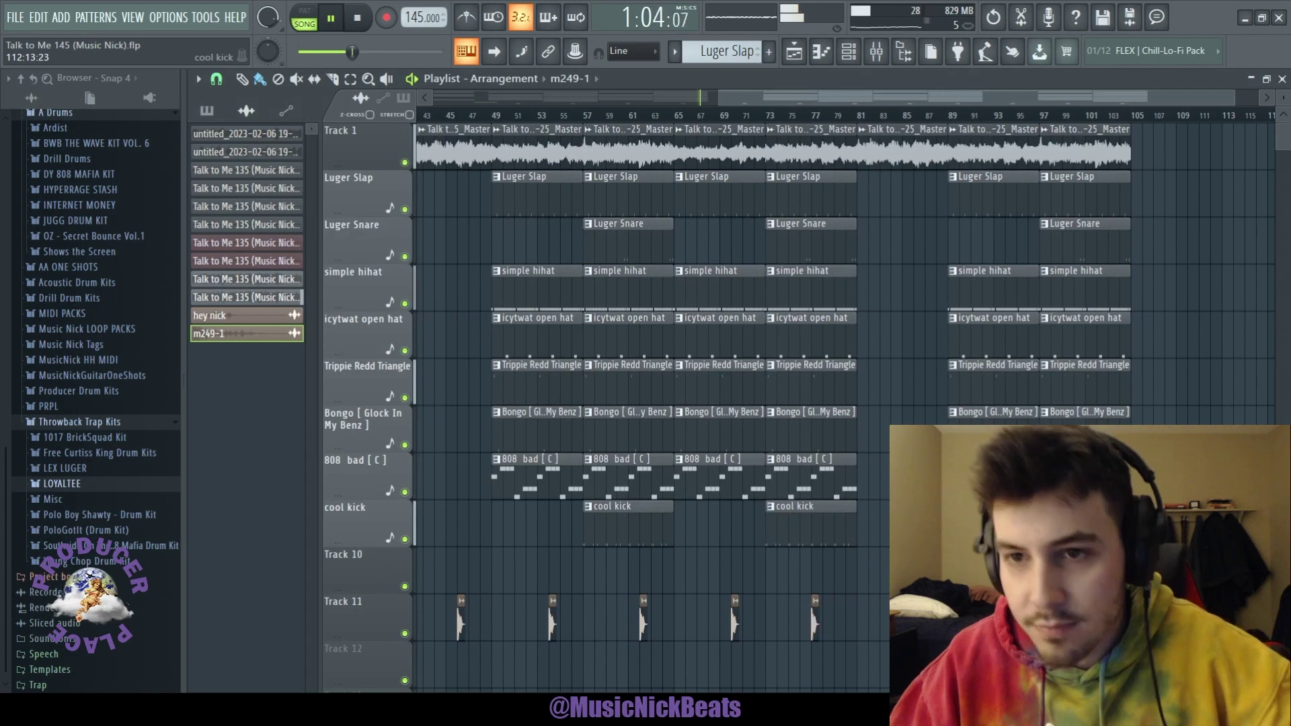
scroll(1228, 525, "down", 2)
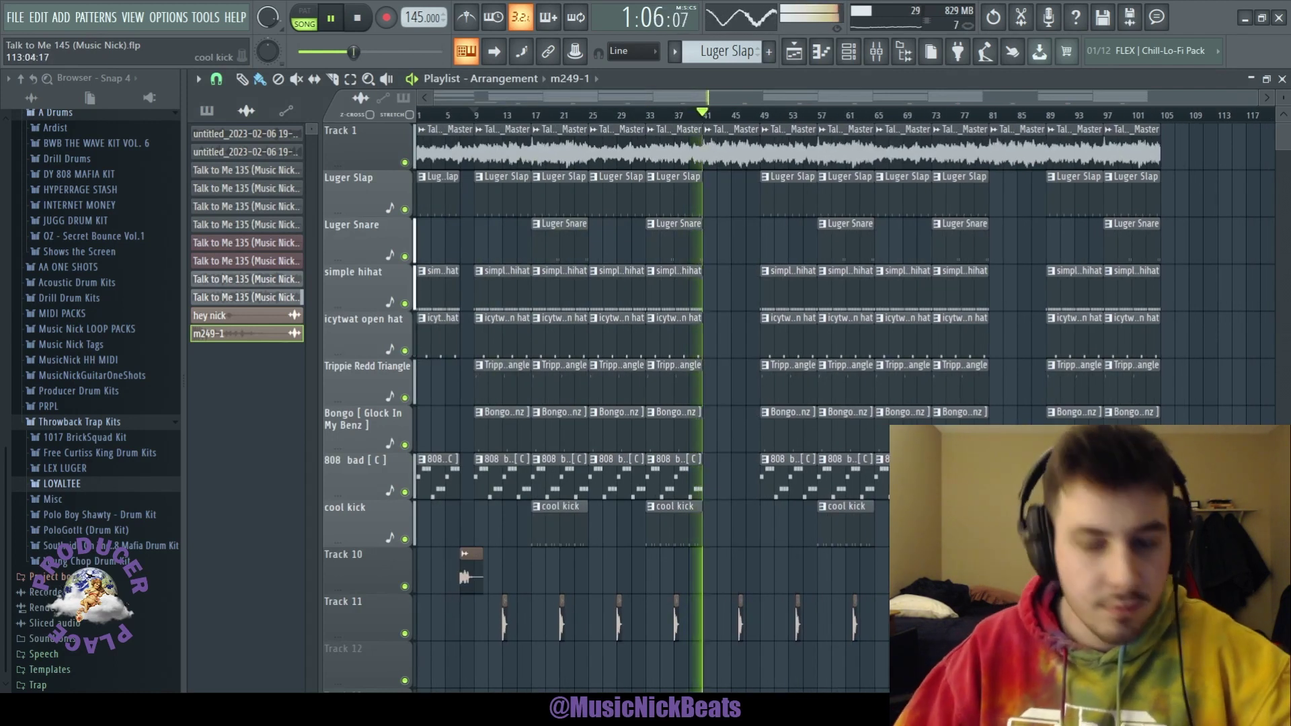
key("F5")
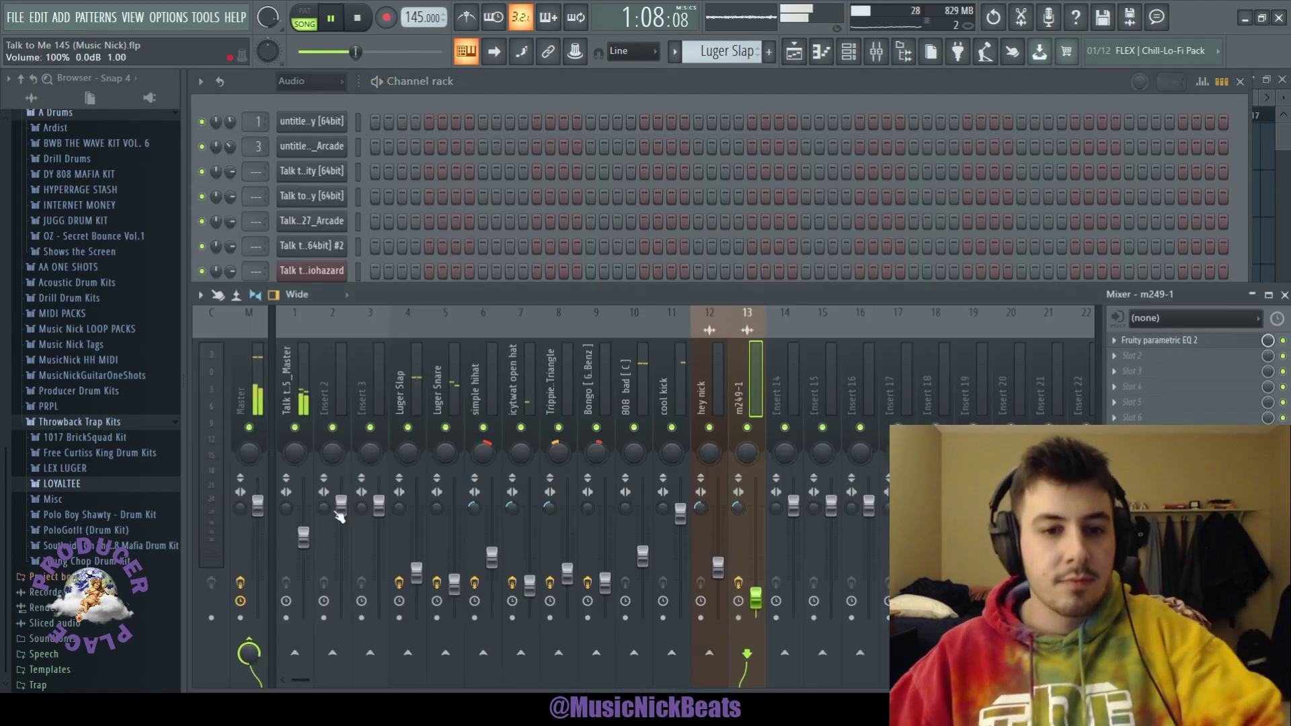
Place the m249-1 clip near bar 46 on Track 11, move it to bar 49 and replay from about bar 47
key("F5")
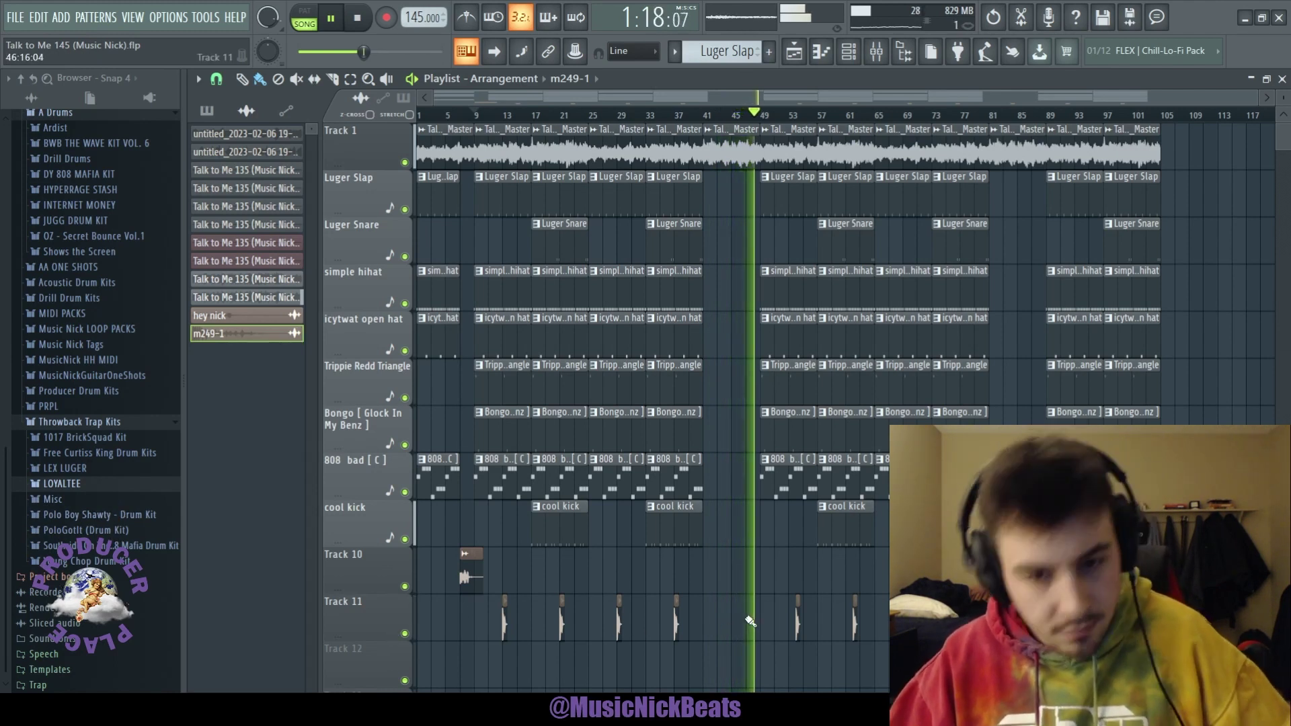
left_click(744, 627)
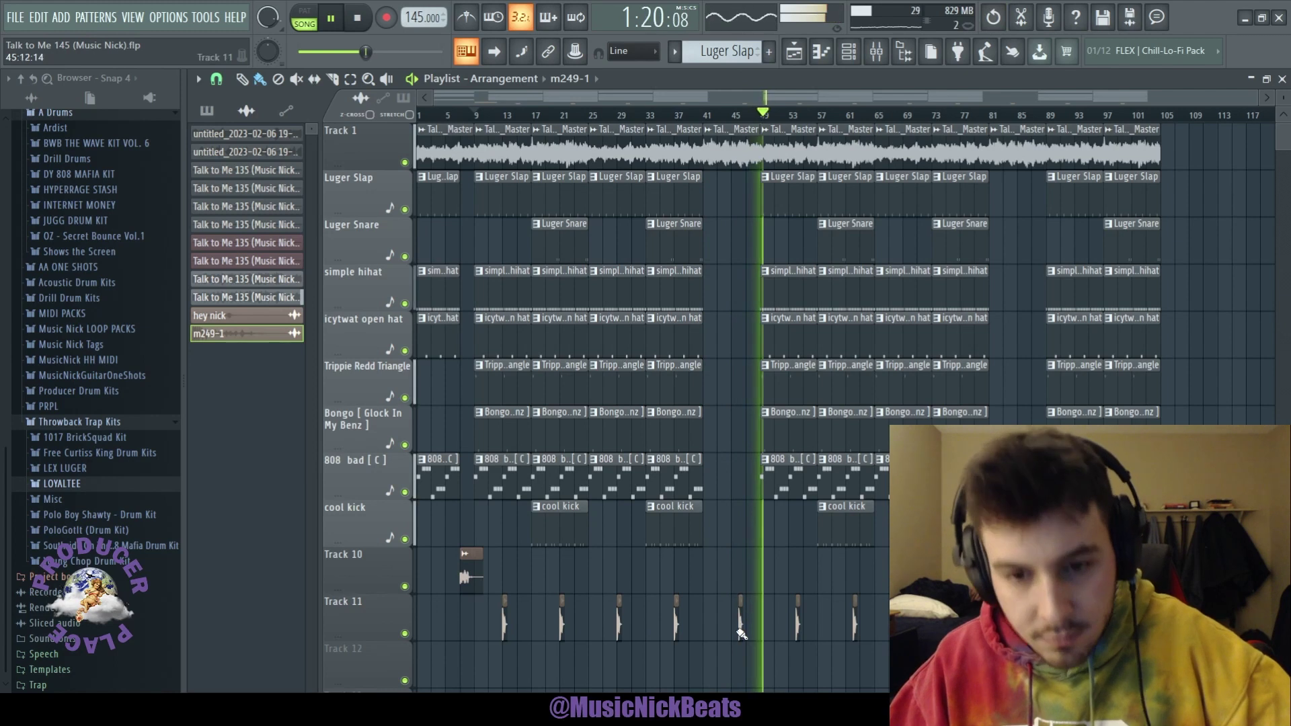
scroll(740, 629, "up", 3)
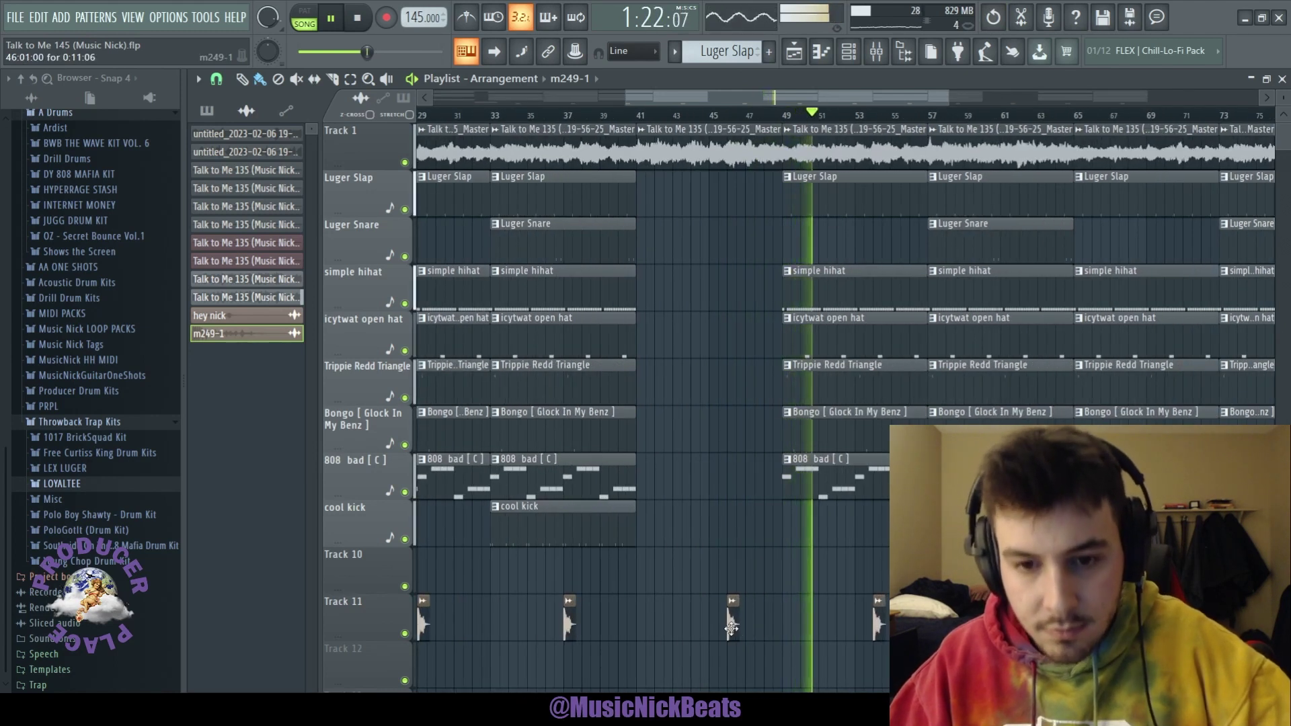
left_click_drag(731, 627, 797, 627)
key("space")
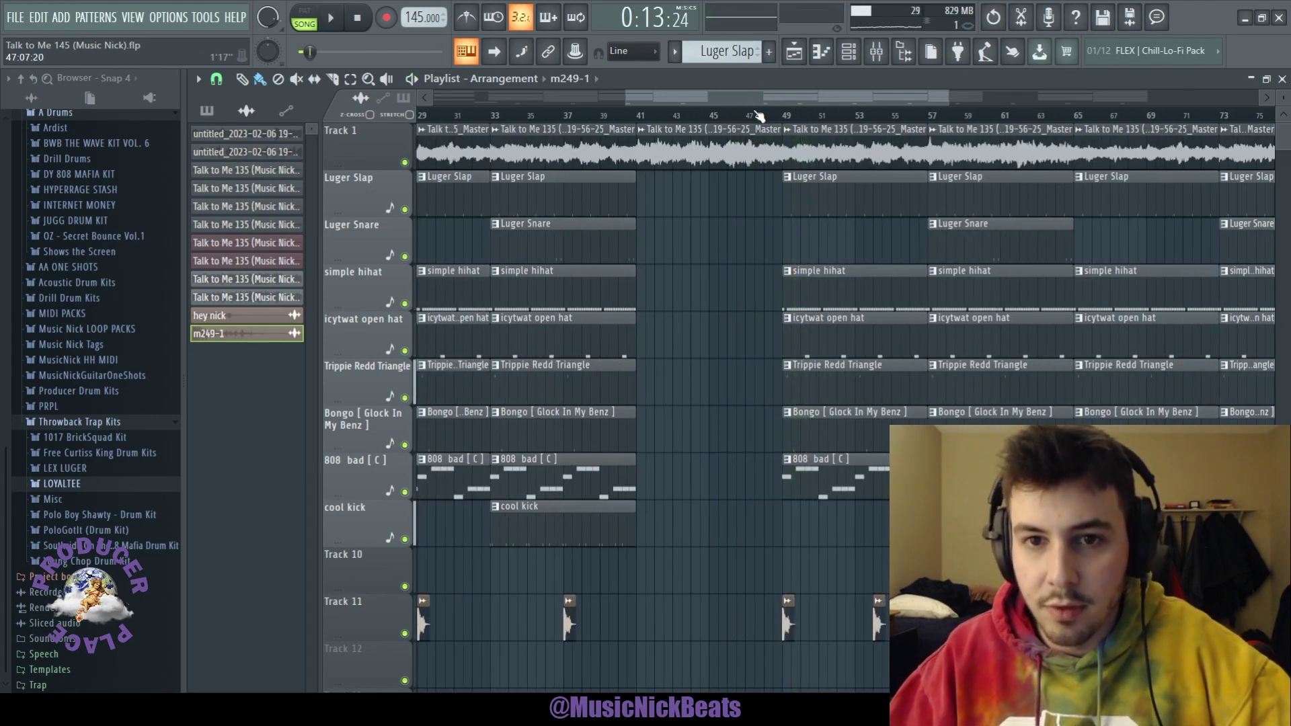
left_click(758, 115)
key("space")
scroll(743, 592, "down", 3)
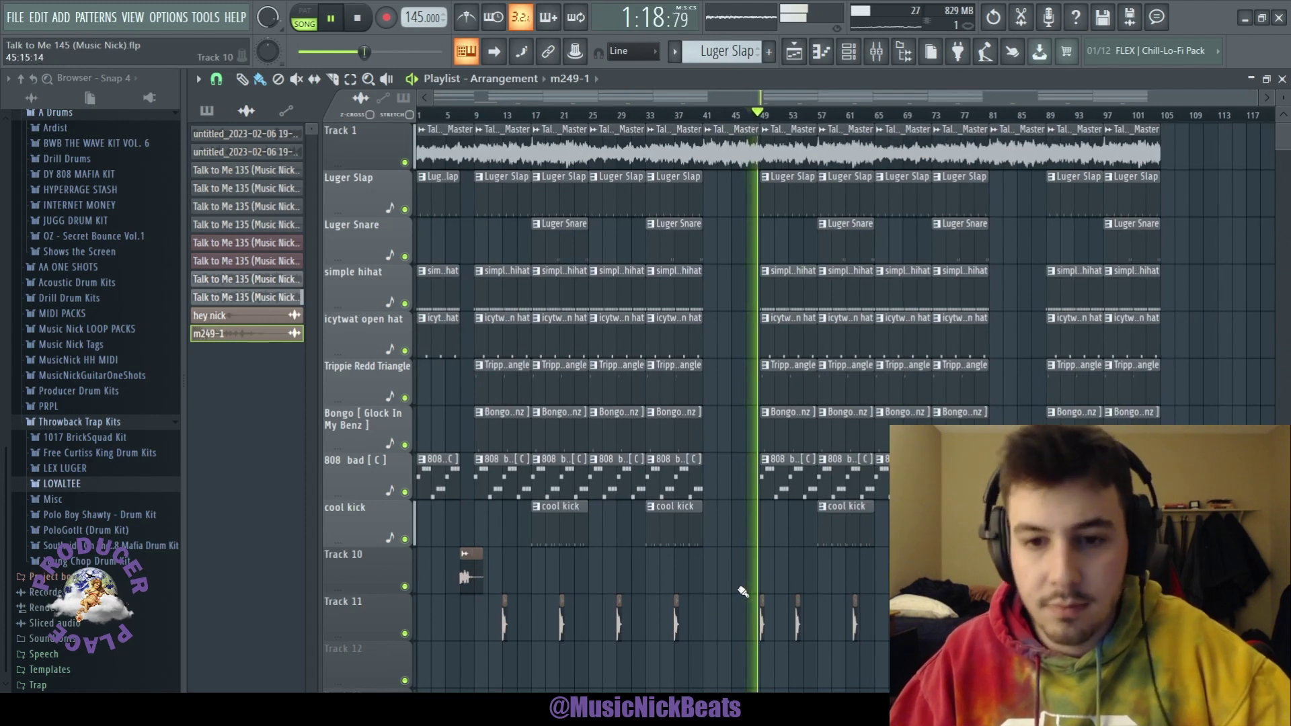
Add m249-1 gunshot clips on Track 11 at bars 58, 9 and 17
left_click(823, 632)
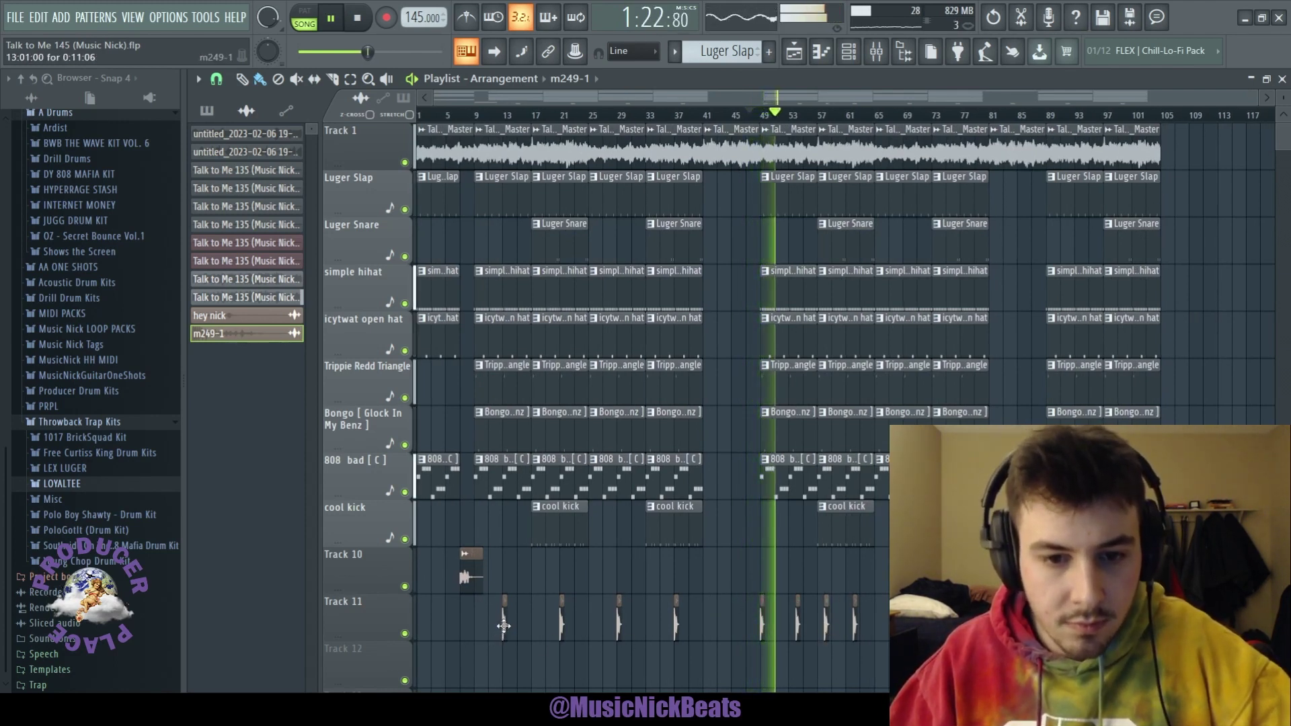
left_click(482, 628)
left_click_drag(481, 629, 476, 628)
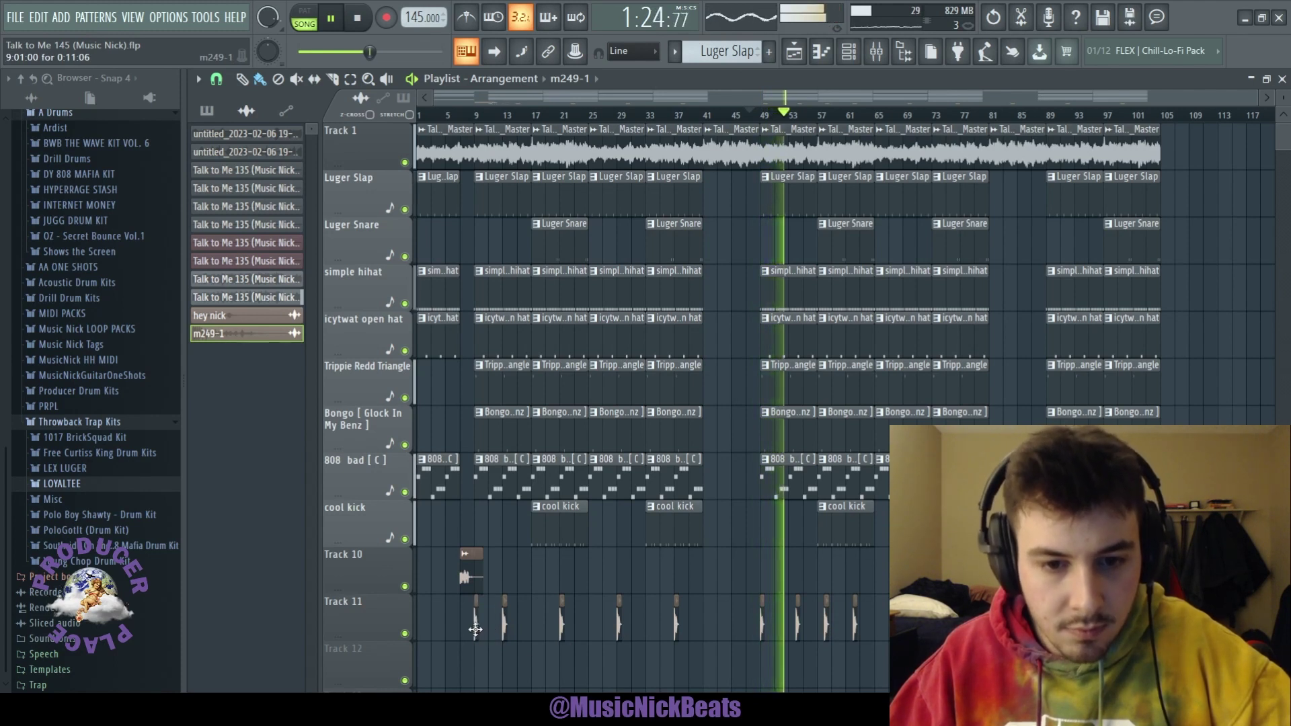
left_click(533, 626)
Move the m249-1 clips at bars 54 and 58 on Track 11 to bars 53 and 57
scroll(799, 639, "up", 3)
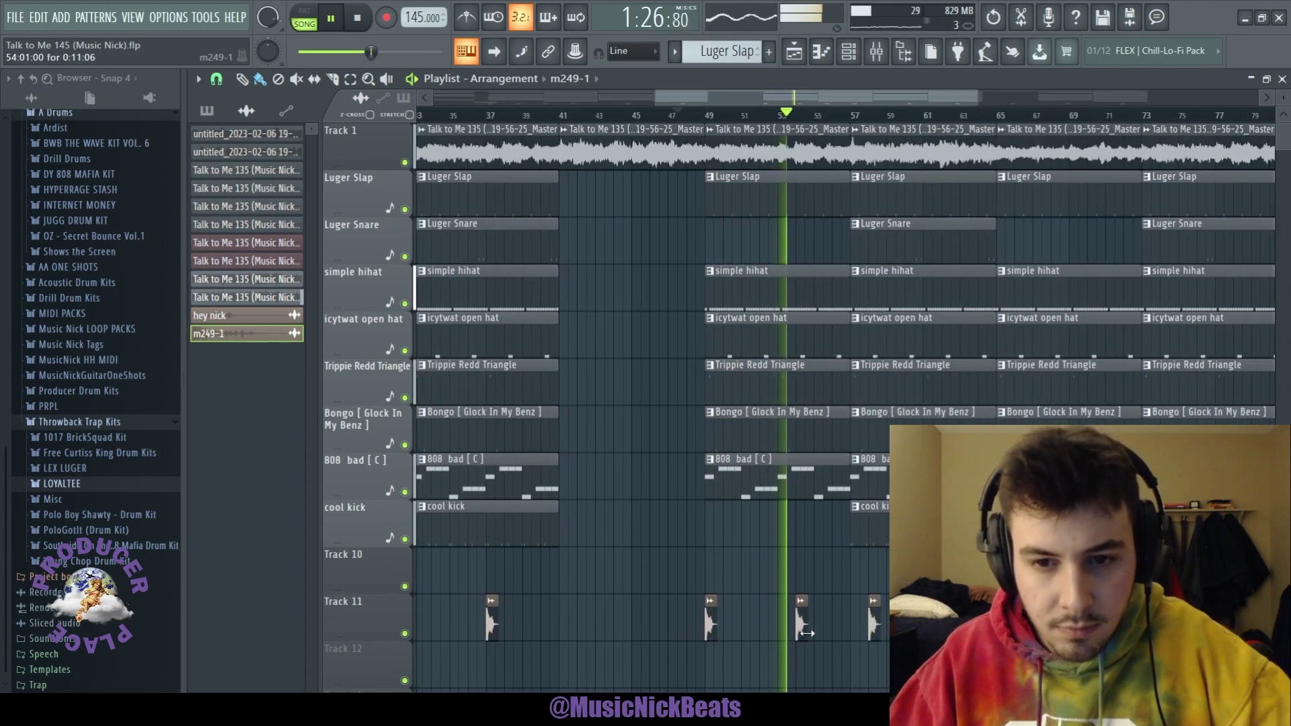
left_click_drag(799, 639, 782, 639)
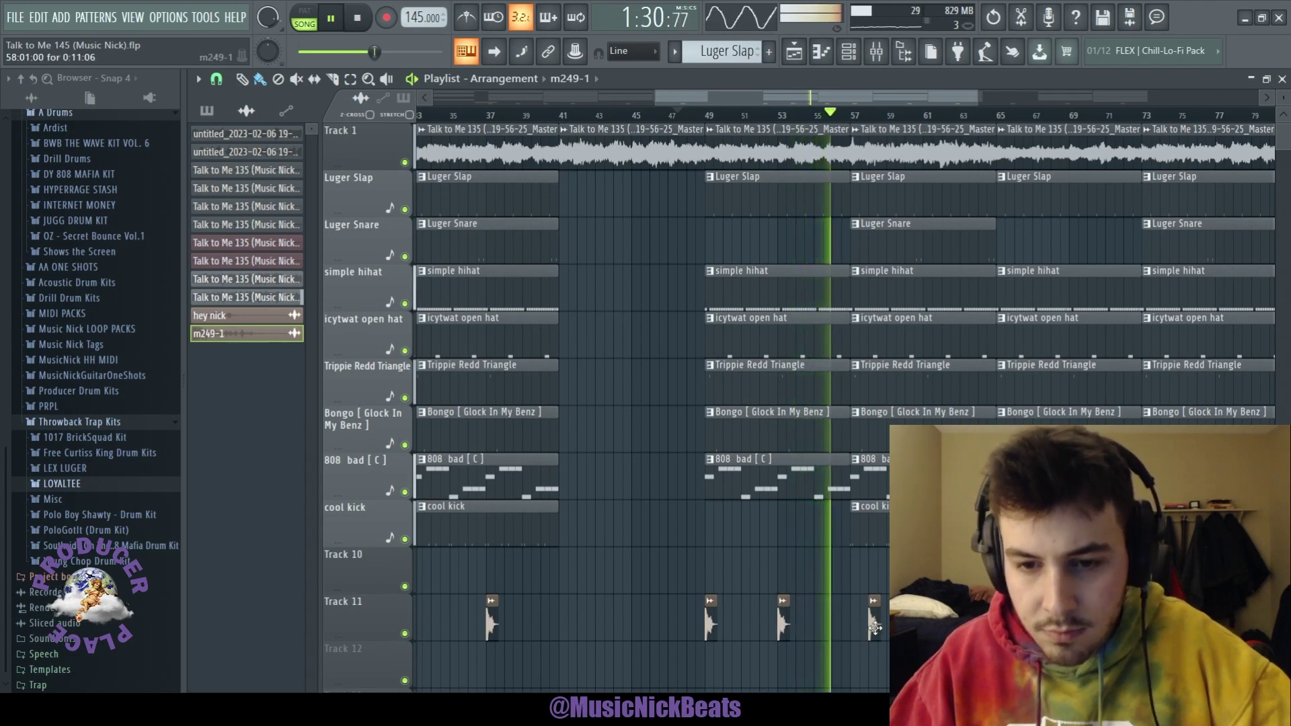
left_click_drag(874, 626, 857, 625)
scroll(947, 626, "down", 2)
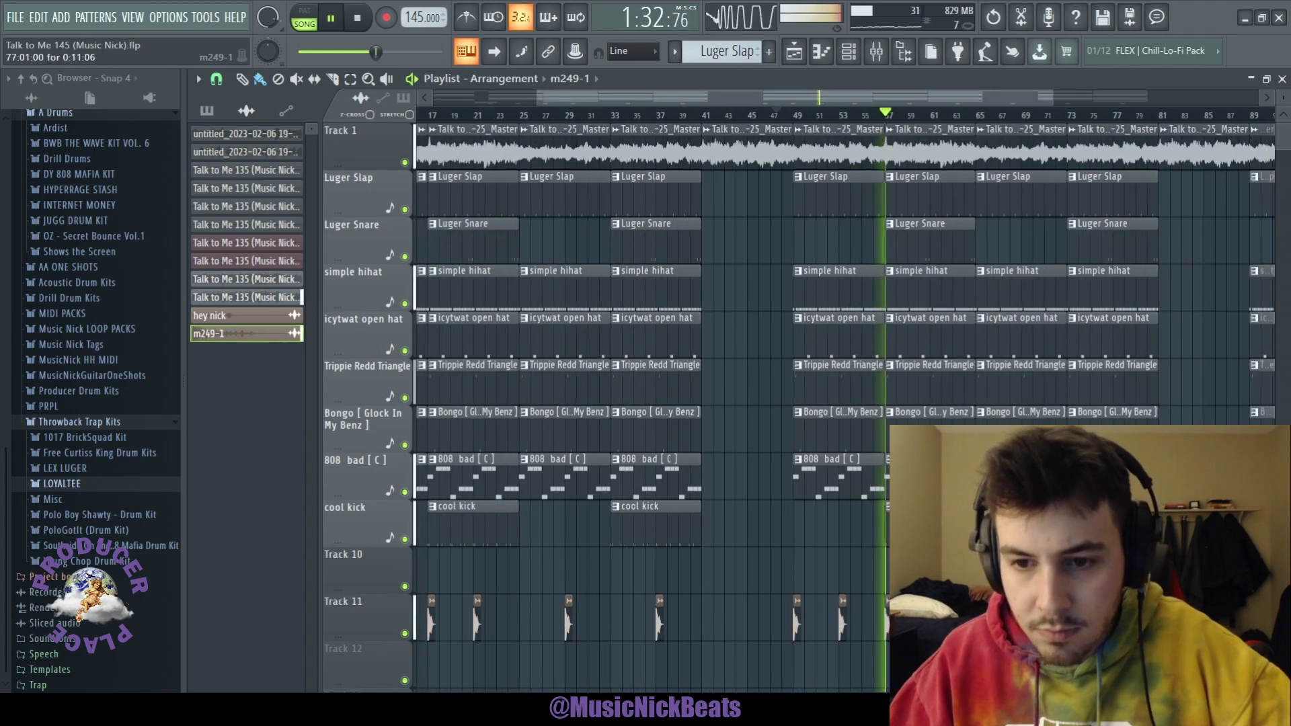
scroll(1093, 622, "down", 3)
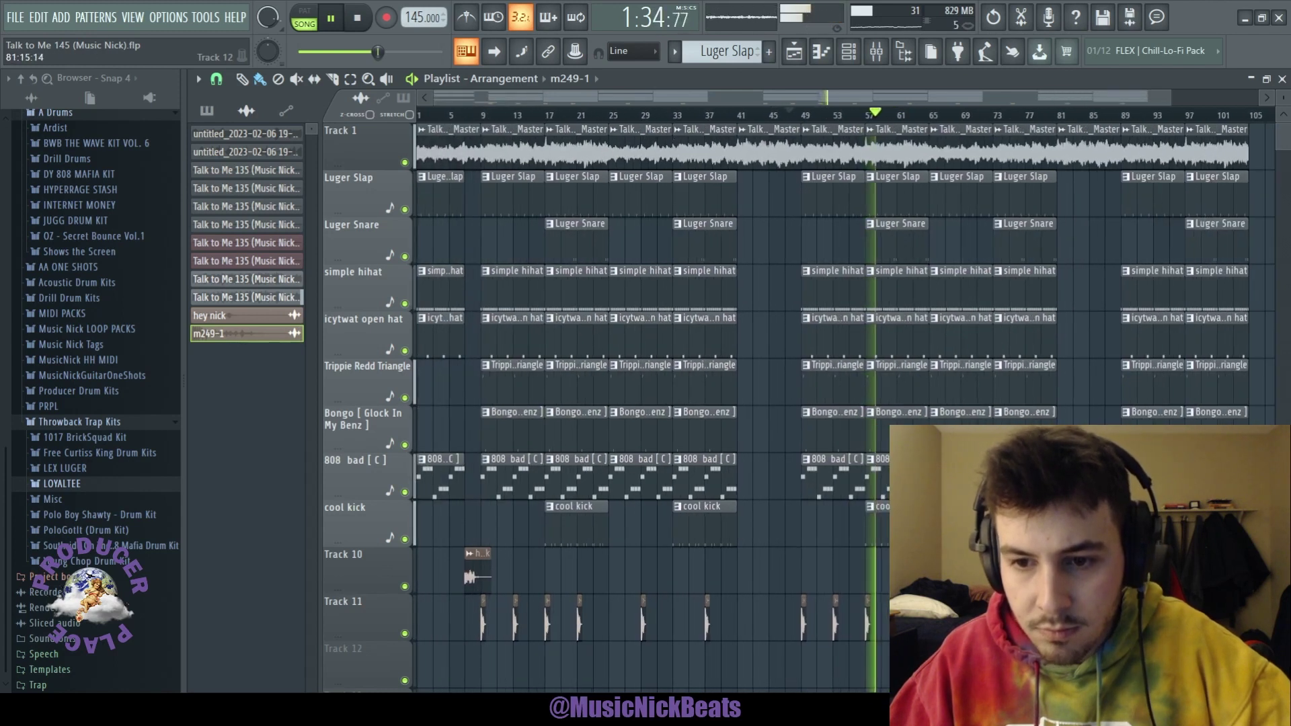
Play the finished arrangement from the beginning
scroll(1135, 659, "up", 2)
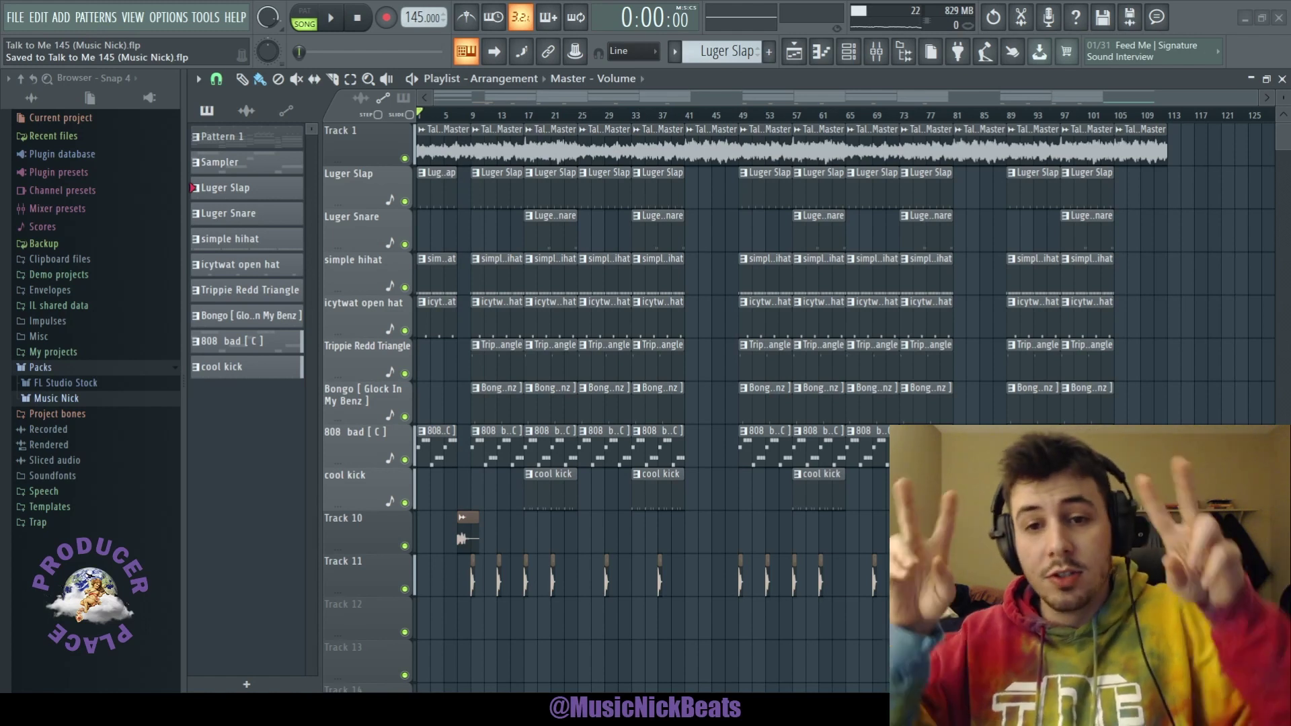
key("space")
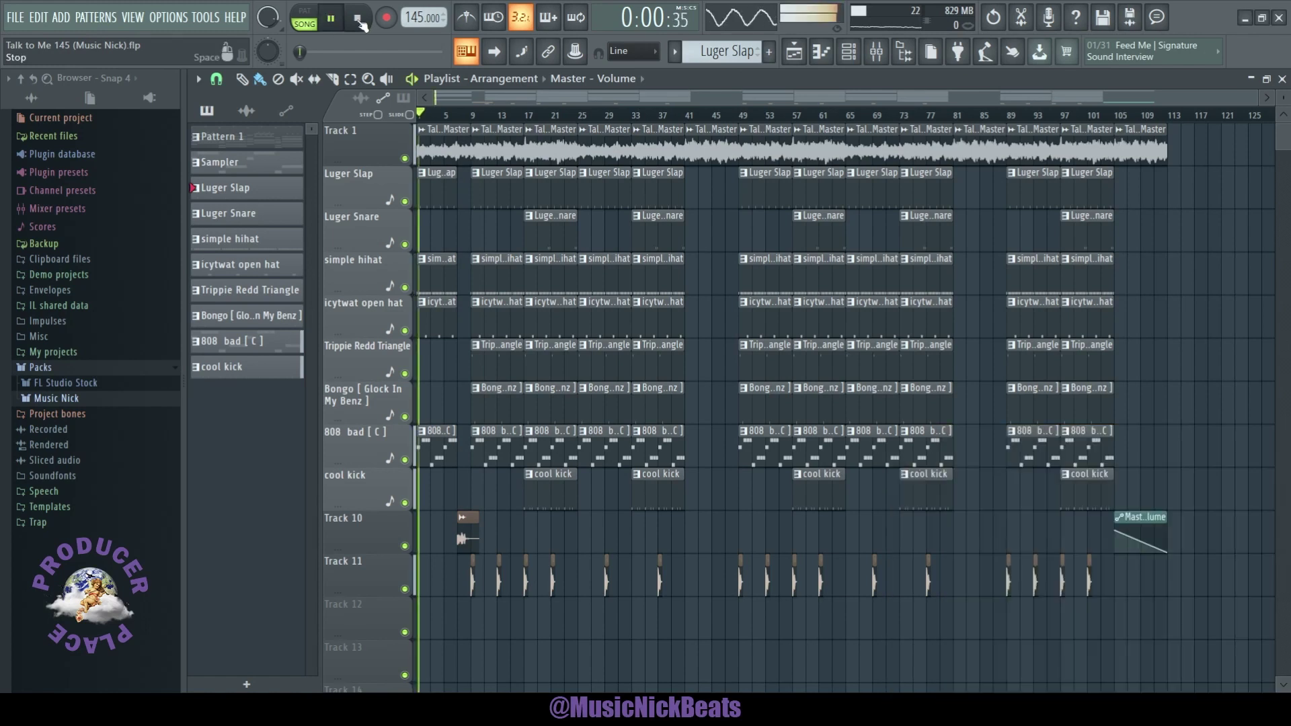